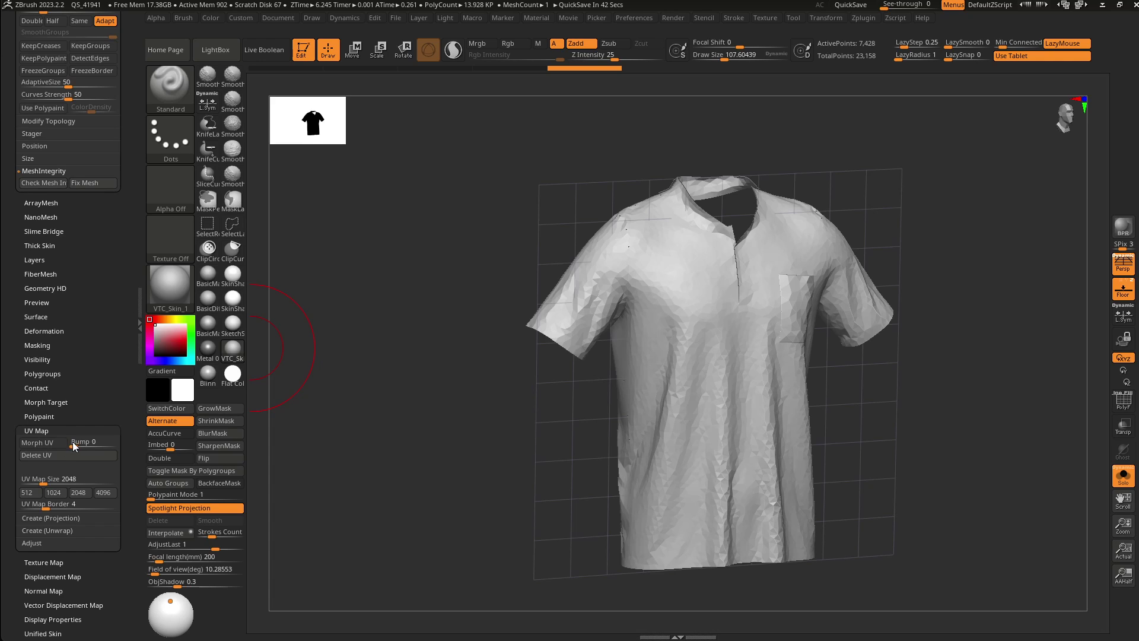
- Flatten the shirt with Morph UV, examine its pattern pieces with PolyFrame shown, and restore the plain 3D shirt
left_click_drag(83, 430, 95, 407)
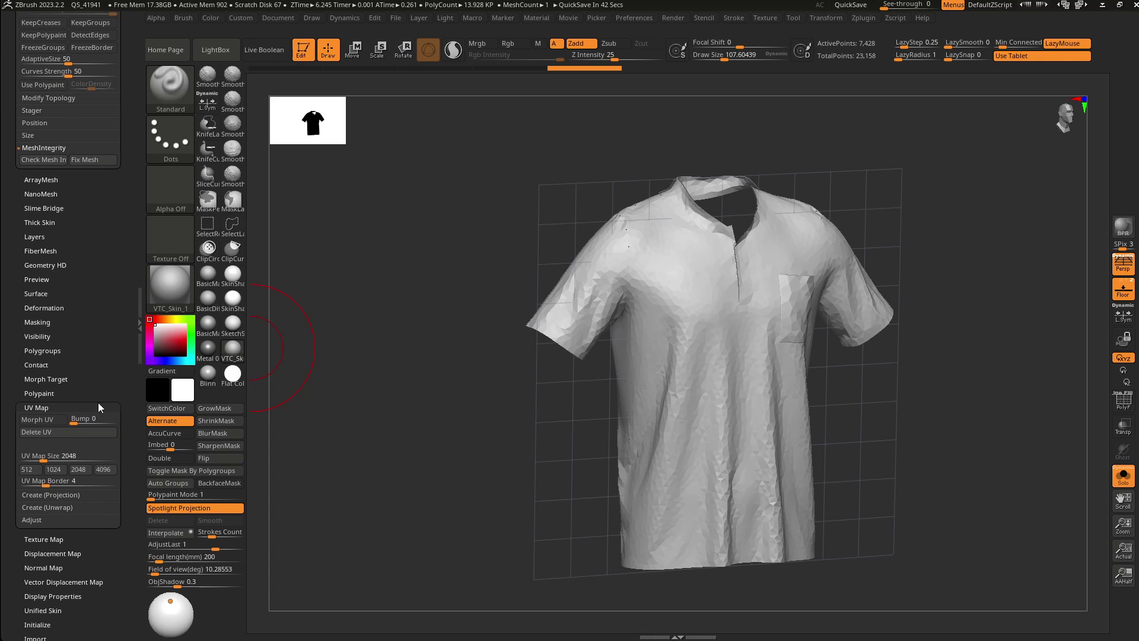
left_click(34, 417)
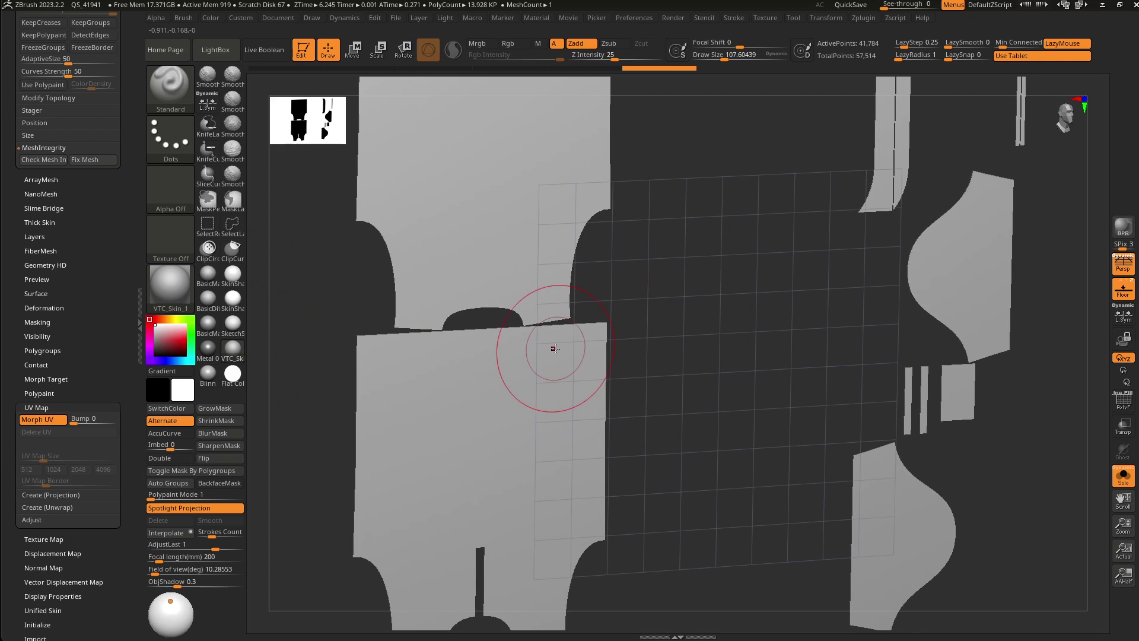
key("f")
key("shift")
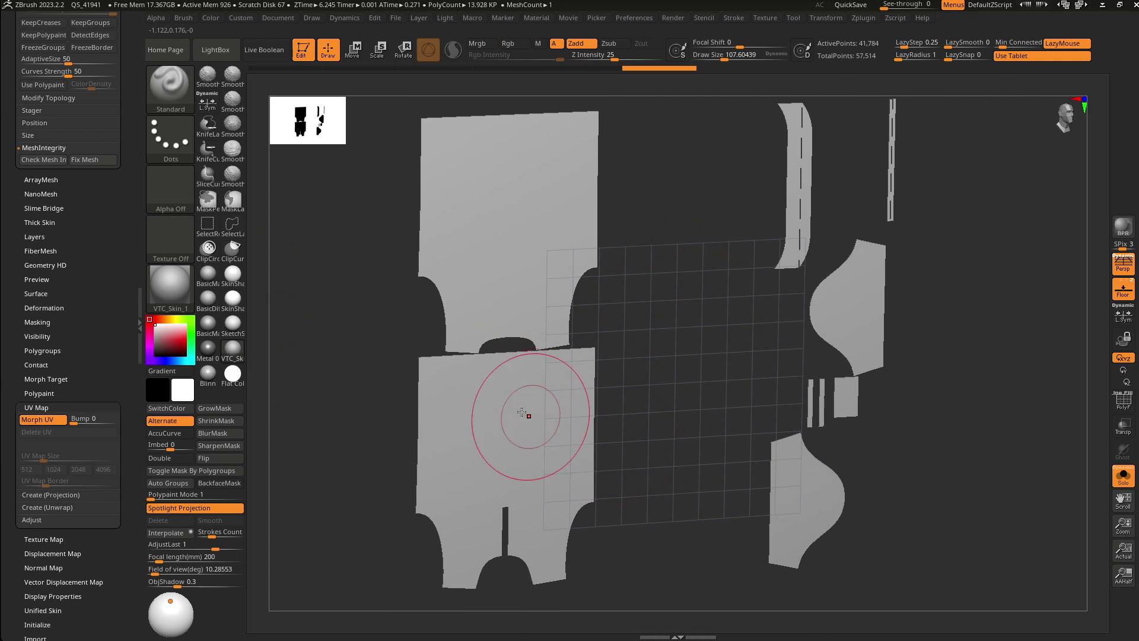
key("shift+f")
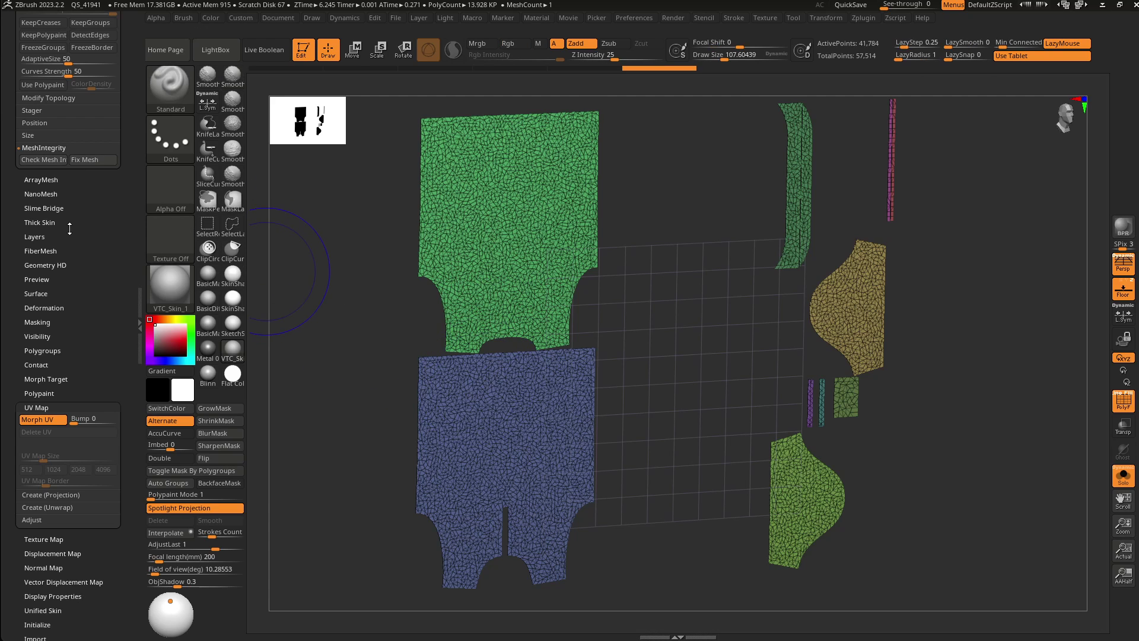
left_click(42, 421)
key("shift")
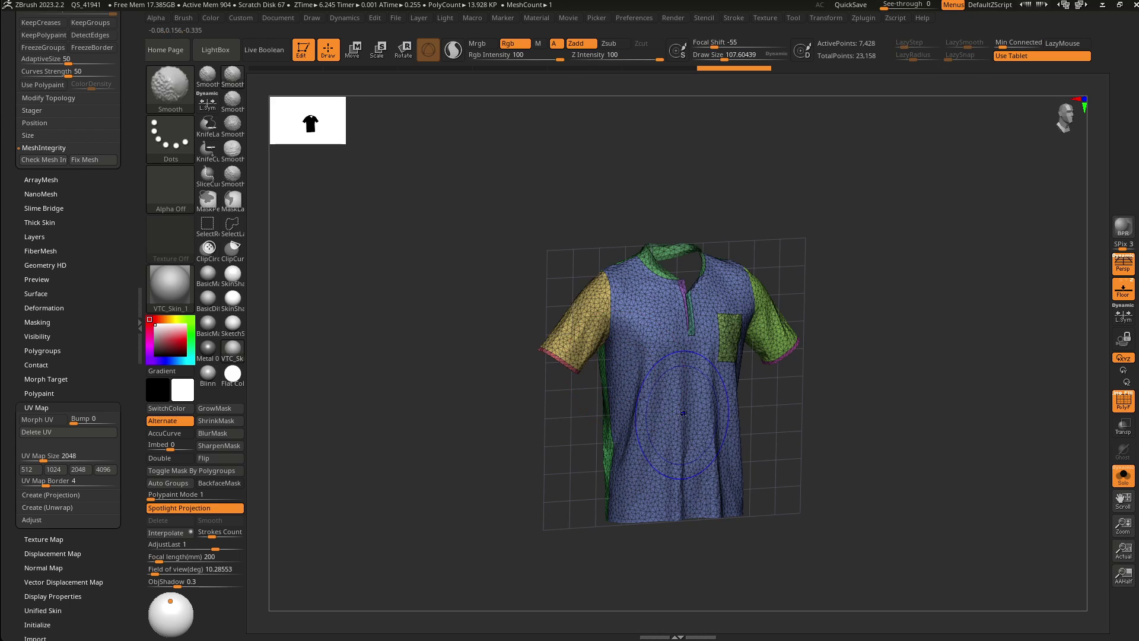
key("shift+f")
mouse_move(692, 362)
right_mouse_down("ctrl")
mouse_move(703, 419)
mouse_move(665, 457)
right_mouse_up("ctrl")
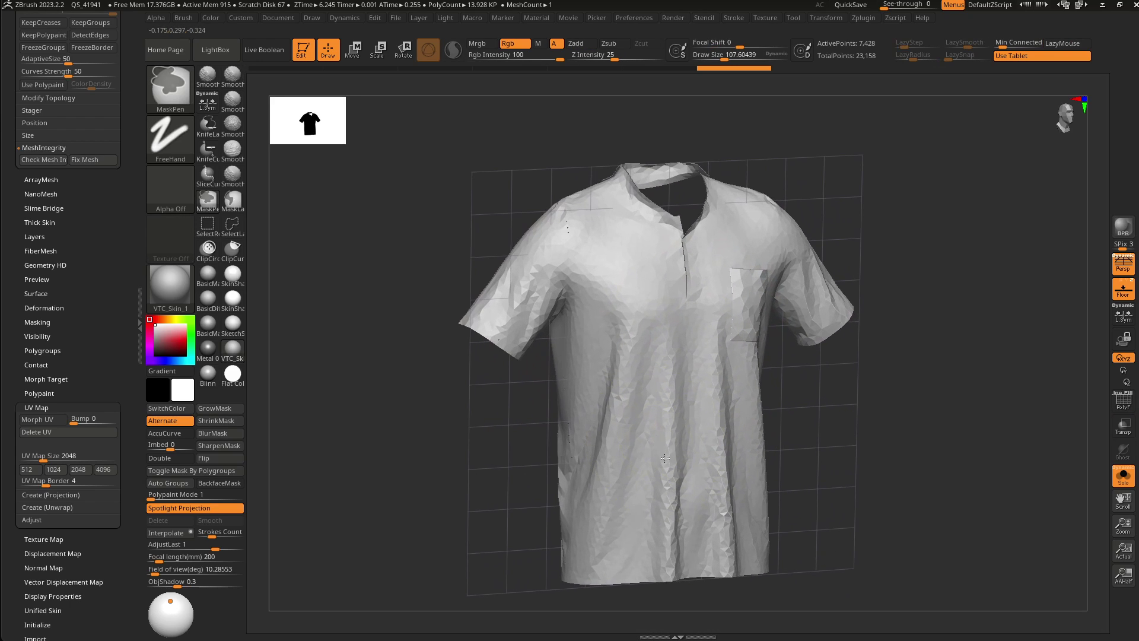
right_click_drag(598, 422, 607, 415, "alt")
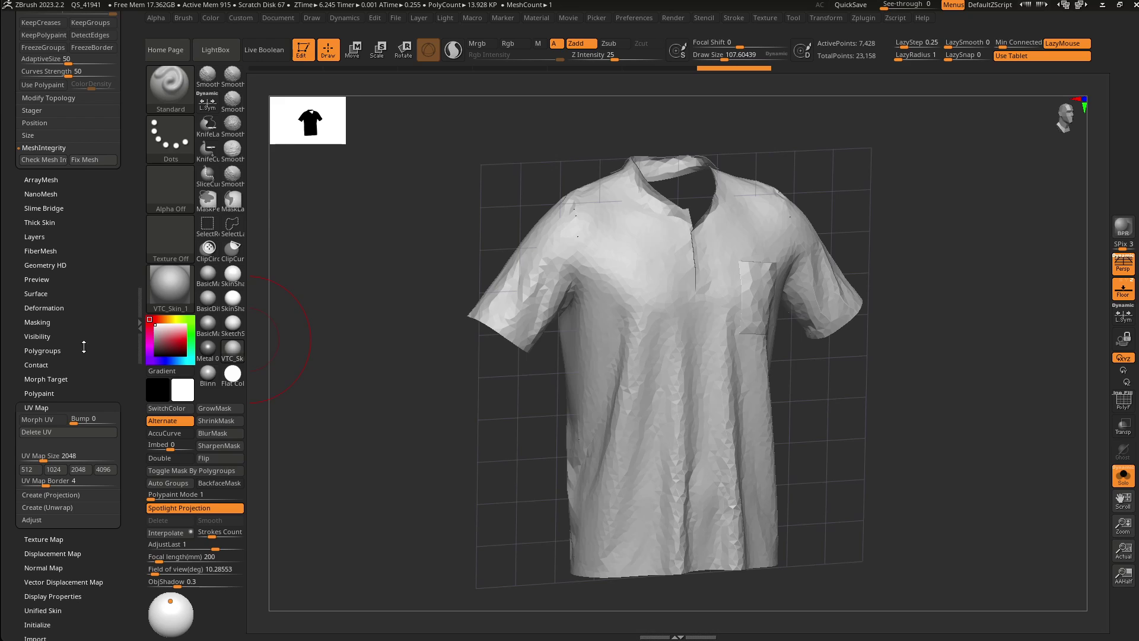
- Compare the shirt's coloured UV pieces with its 3D shape by toggling Morph UV and PolyFrame on and off
left_click_drag(77, 381, 46, 440)
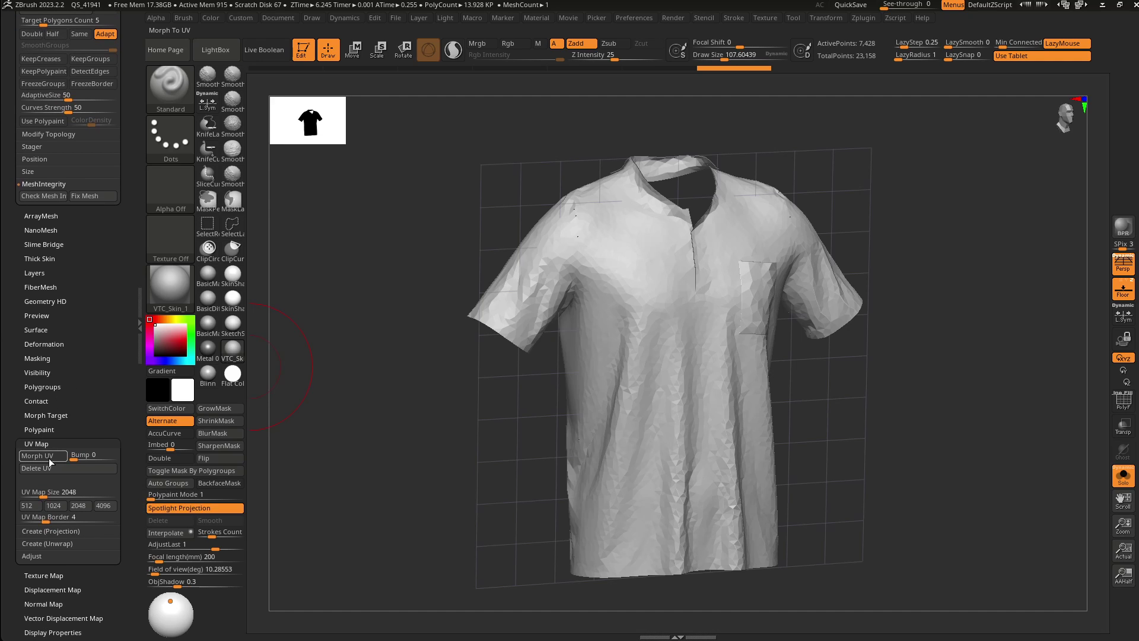
left_click(50, 461)
key("shift+f")
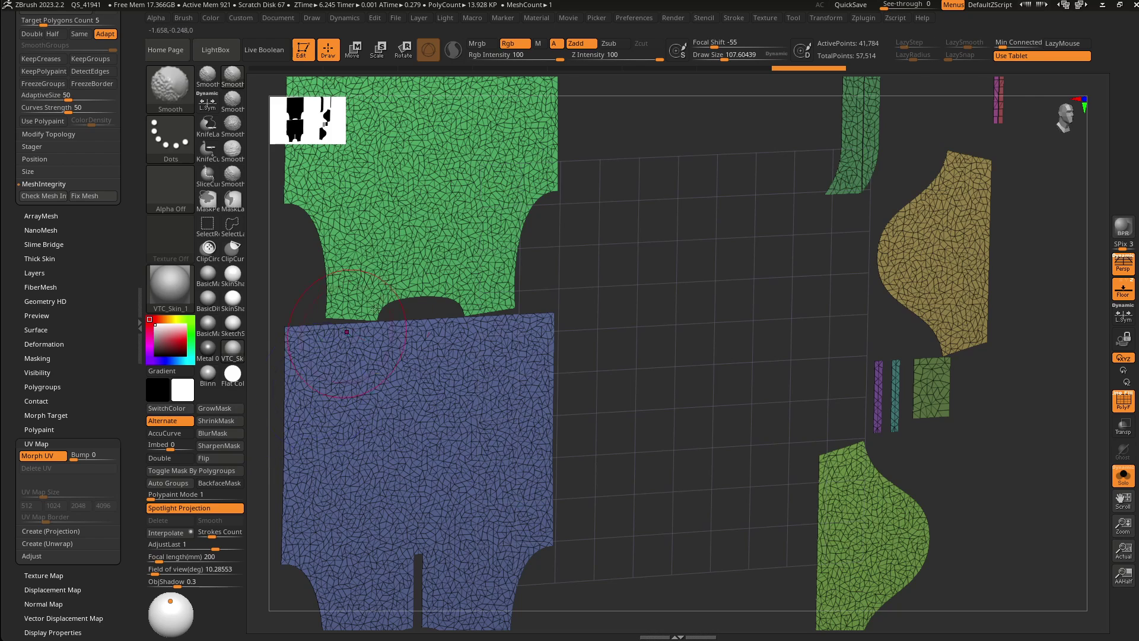
key("shift+f")
left_click(56, 458)
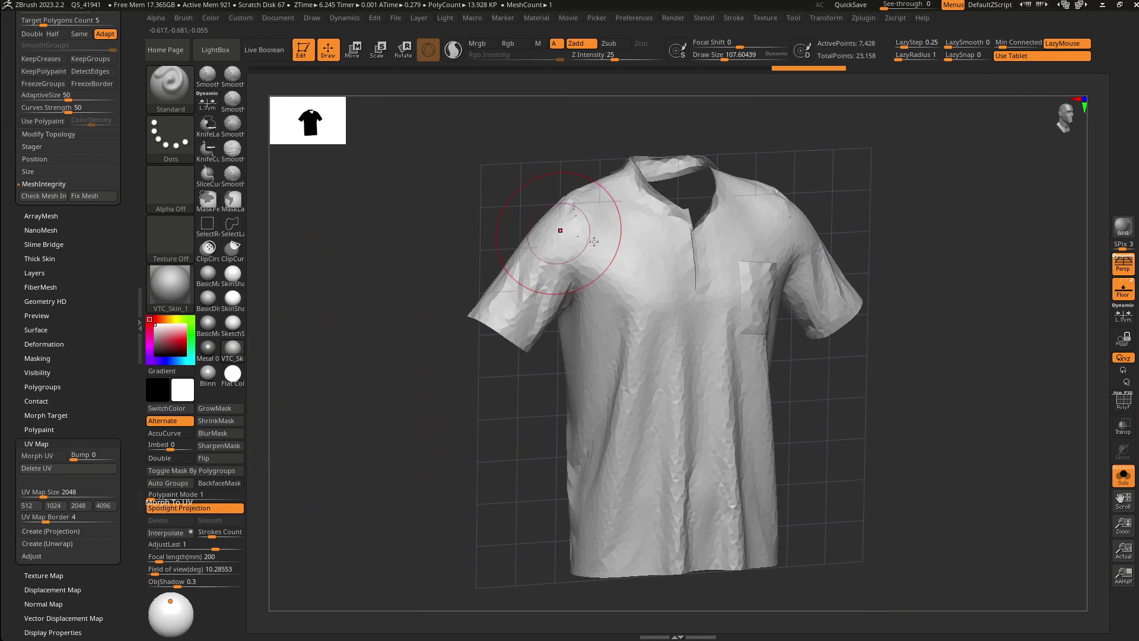
- Run ZRemesher on the shirt with the current settings and examine the new topology around the shoulders, side seams and front
scroll(39, 354, "up", 5)
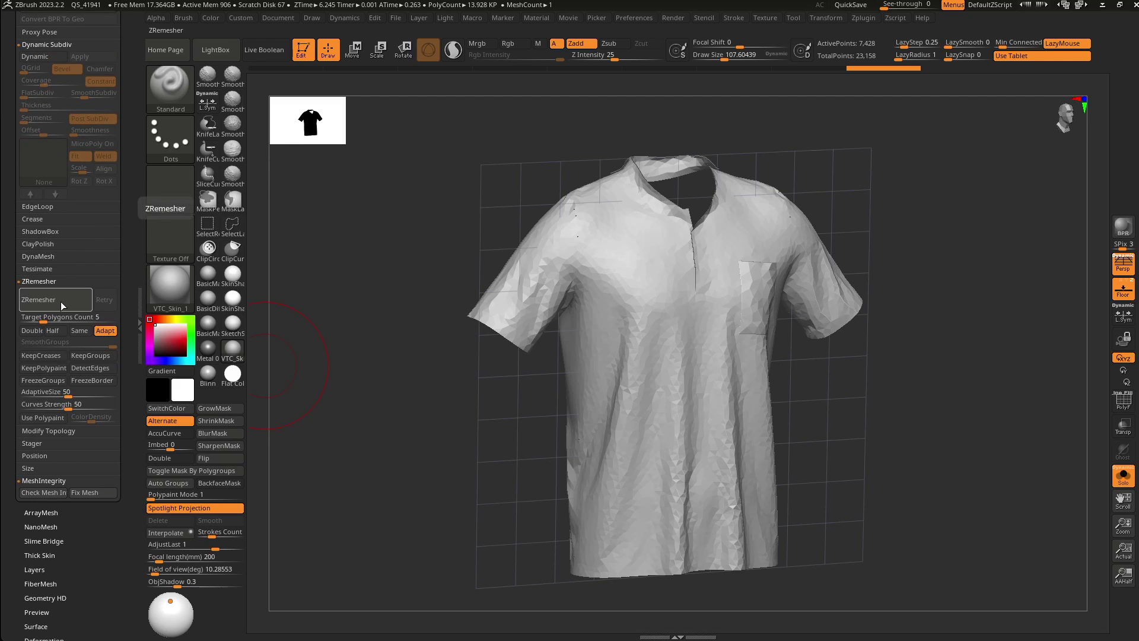
left_click(61, 301)
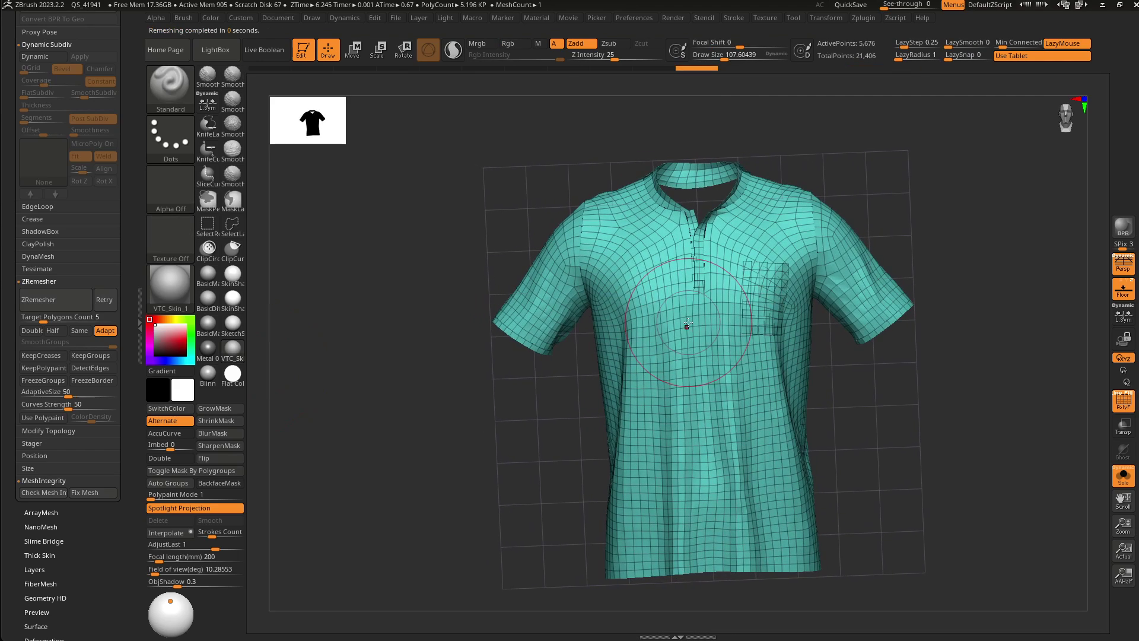
left_click_drag(442, 264, 624, 288)
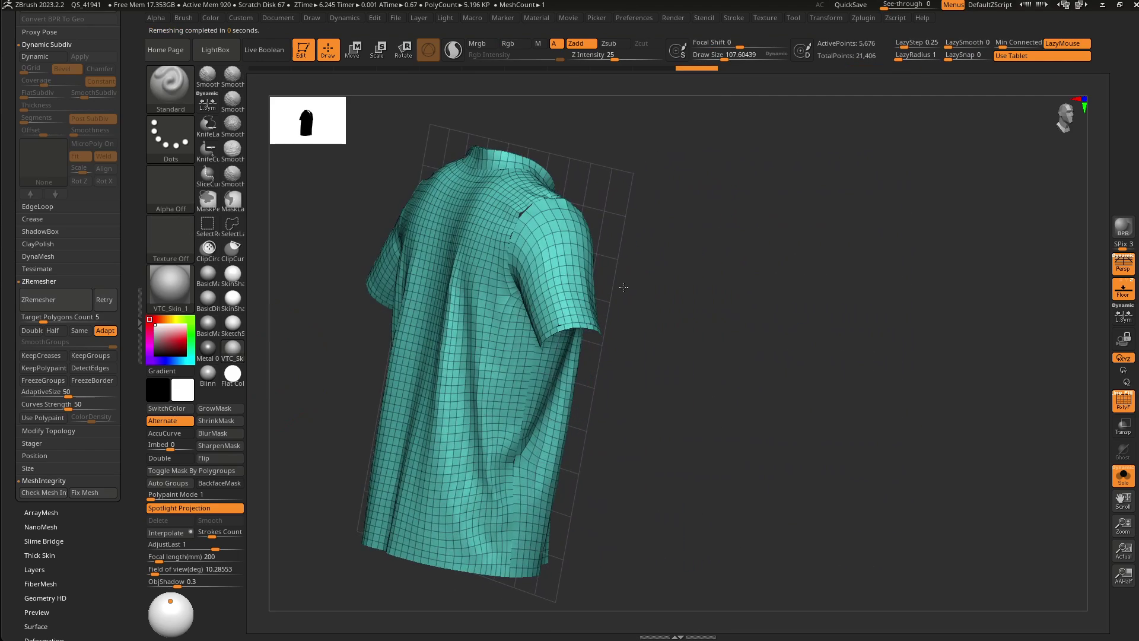
right_click_drag(624, 288, 585, 336)
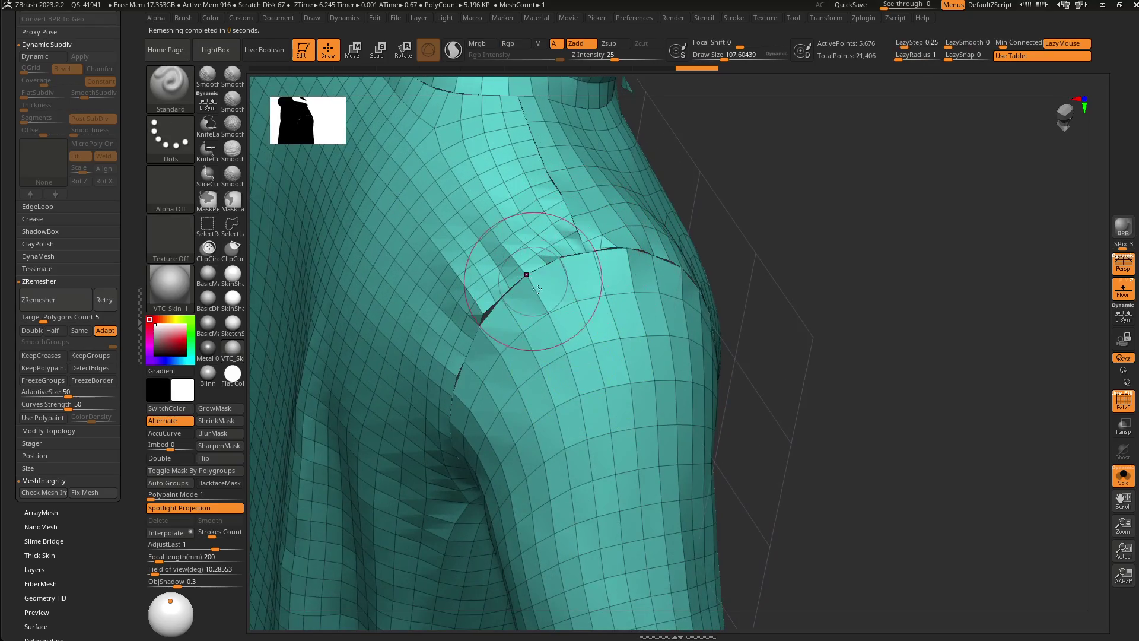
right_click_drag(537, 289, 459, 356)
right_click_drag(534, 416, 615, 403)
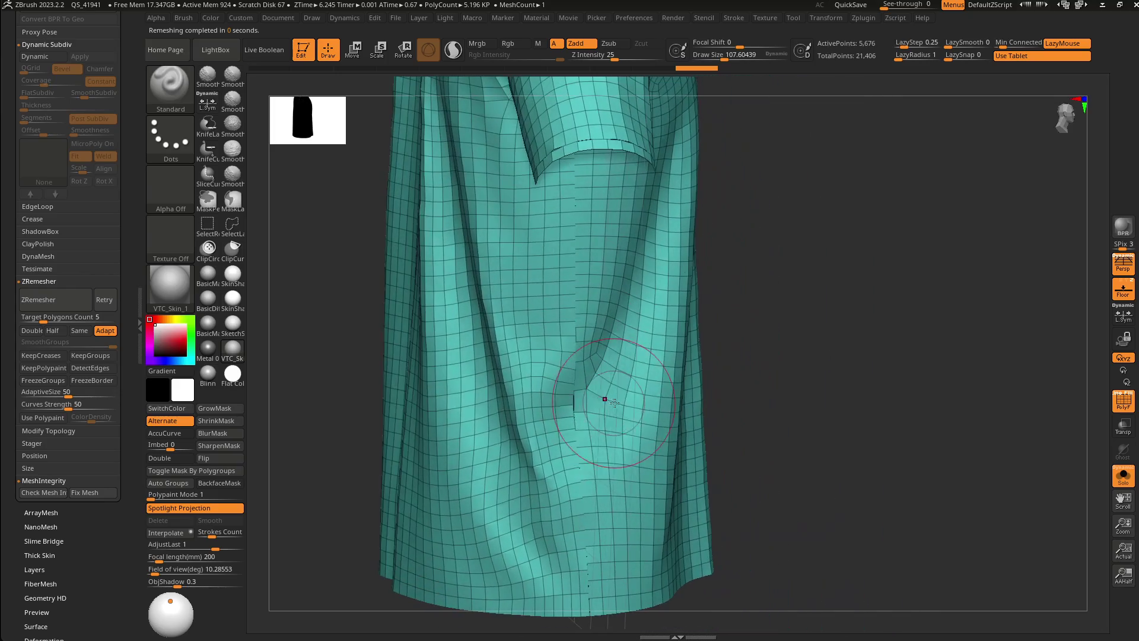
left_click_drag(533, 437, 518, 414)
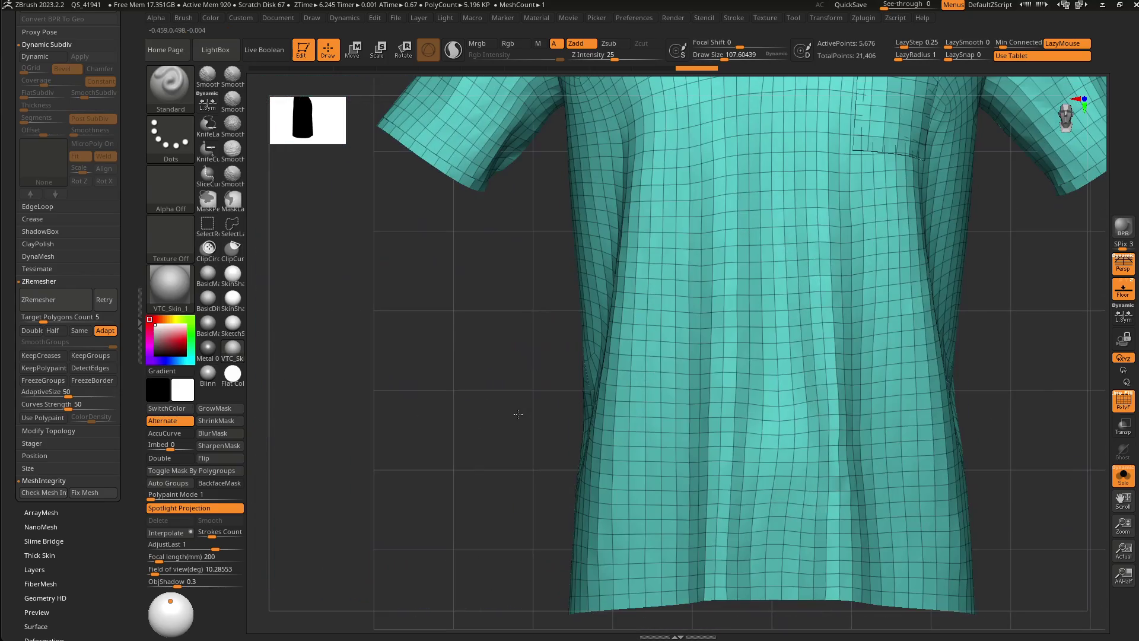
key("f")
key("ctrl")
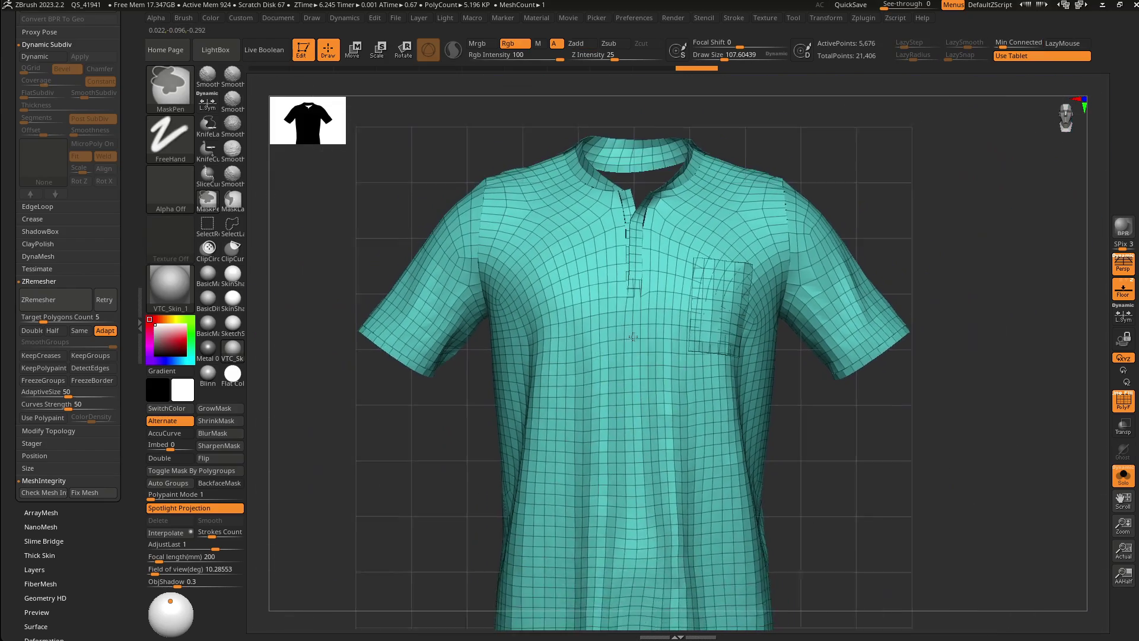
right_click_drag(633, 337, 548, 212, "ctrl")
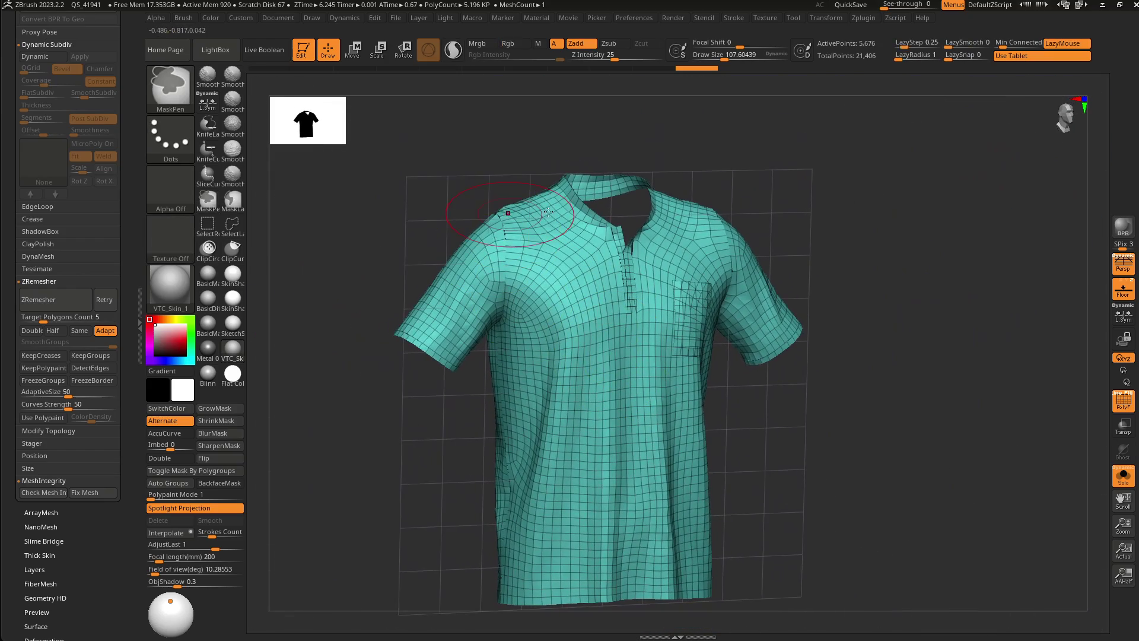
- Undo the ZRemesher operation on the shirt and return to its UV Map settings
left_click(34, 308)
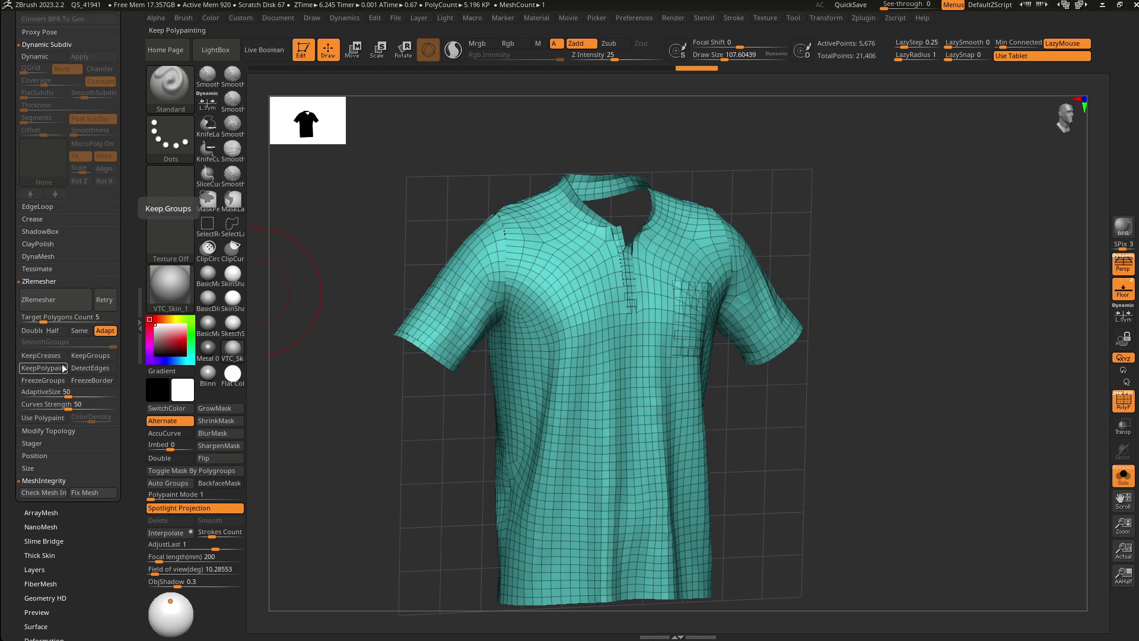
key("ctrl")
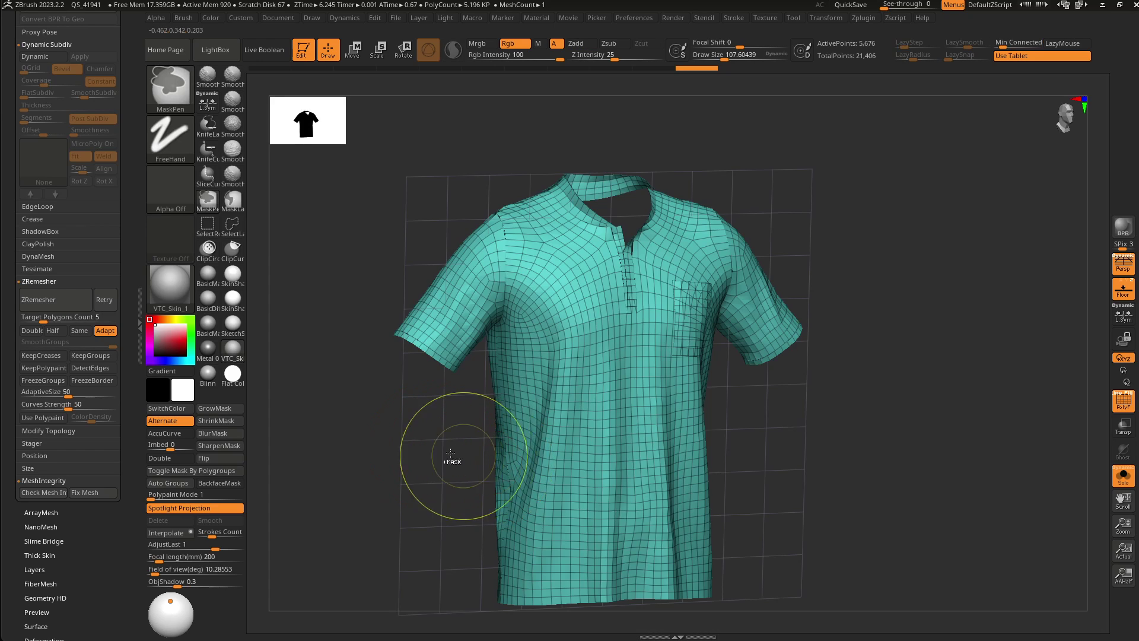
key("ctrl+z")
scroll(77, 510, "down", 5)
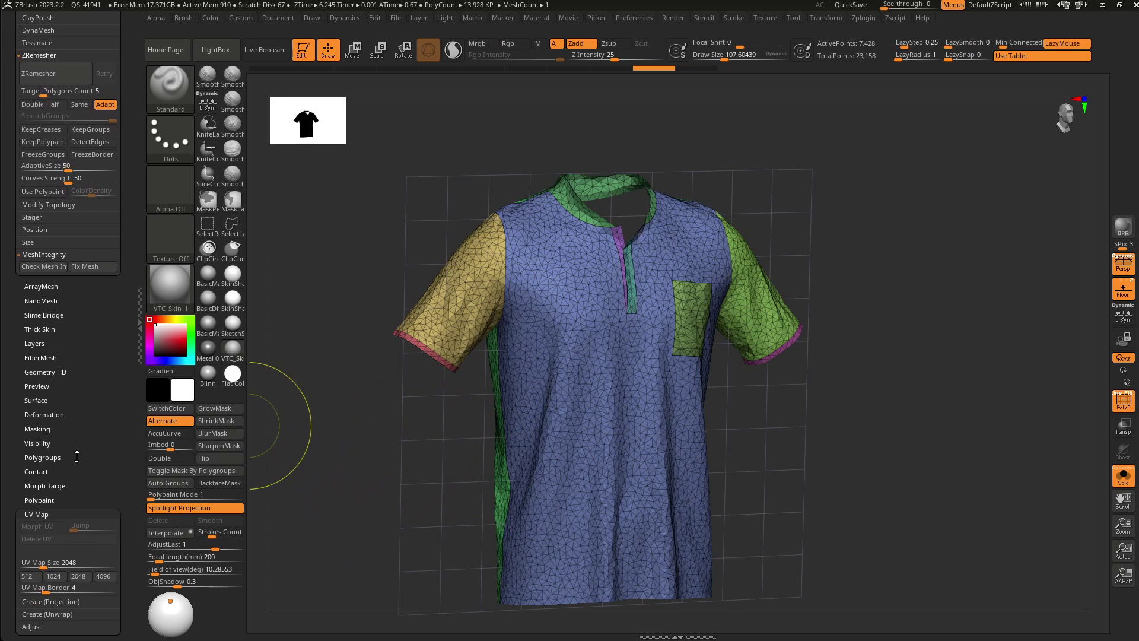
key("ctrl+z")
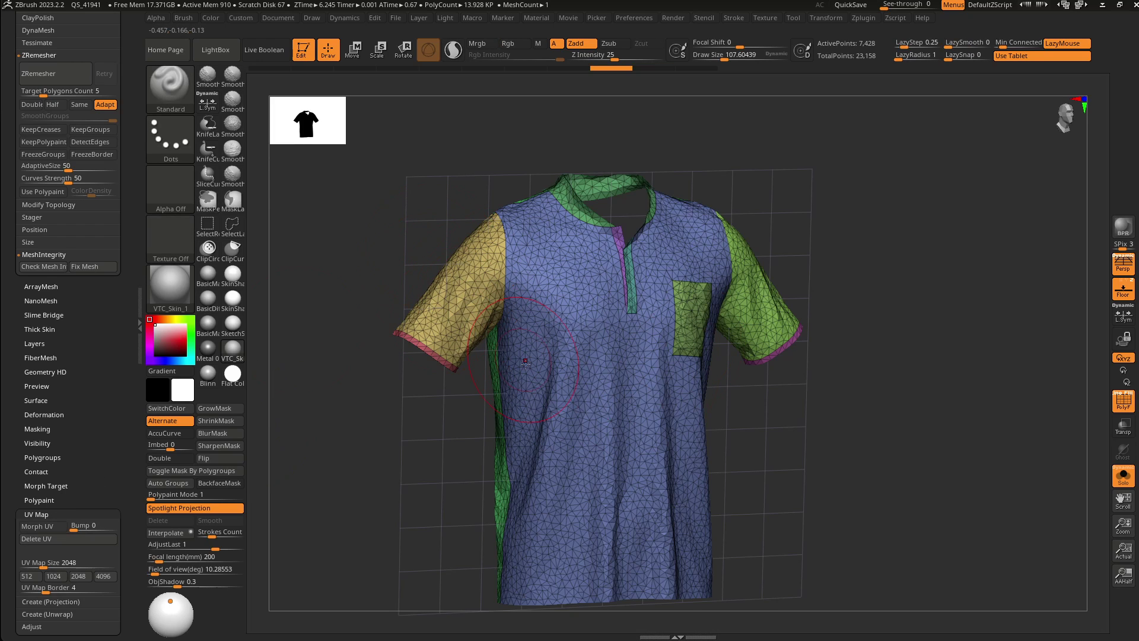
- Turn on double-sided display for the shirt and hide its PolyFrame
right_click_drag(597, 381, 587, 381, "alt")
left_click_drag(588, 381, 486, 356)
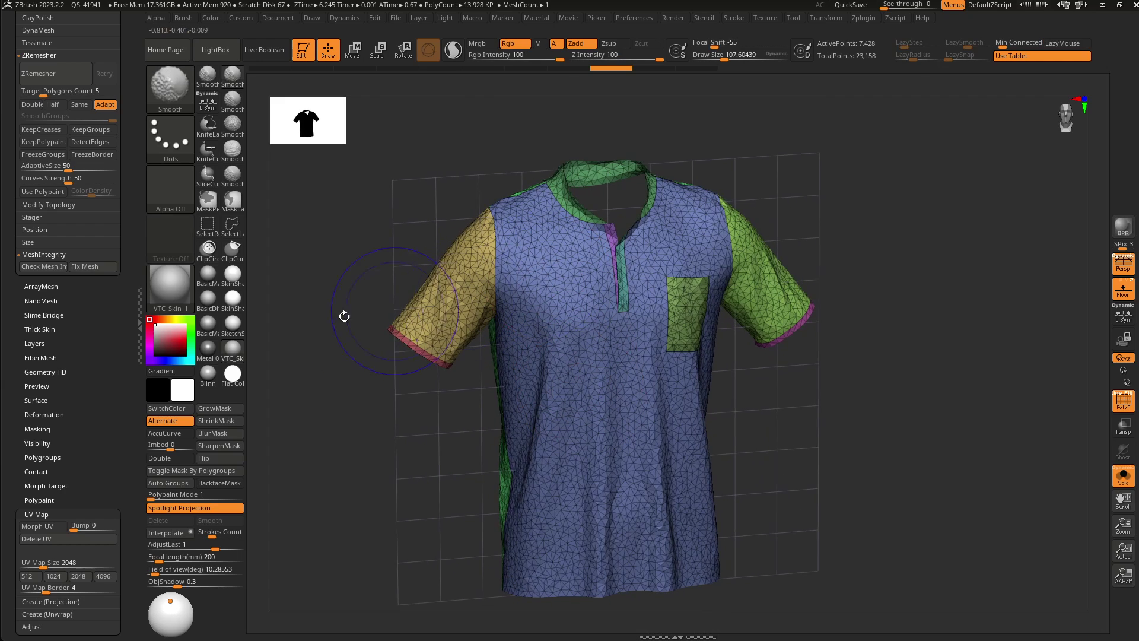
left_click(187, 461)
key("shift+f")
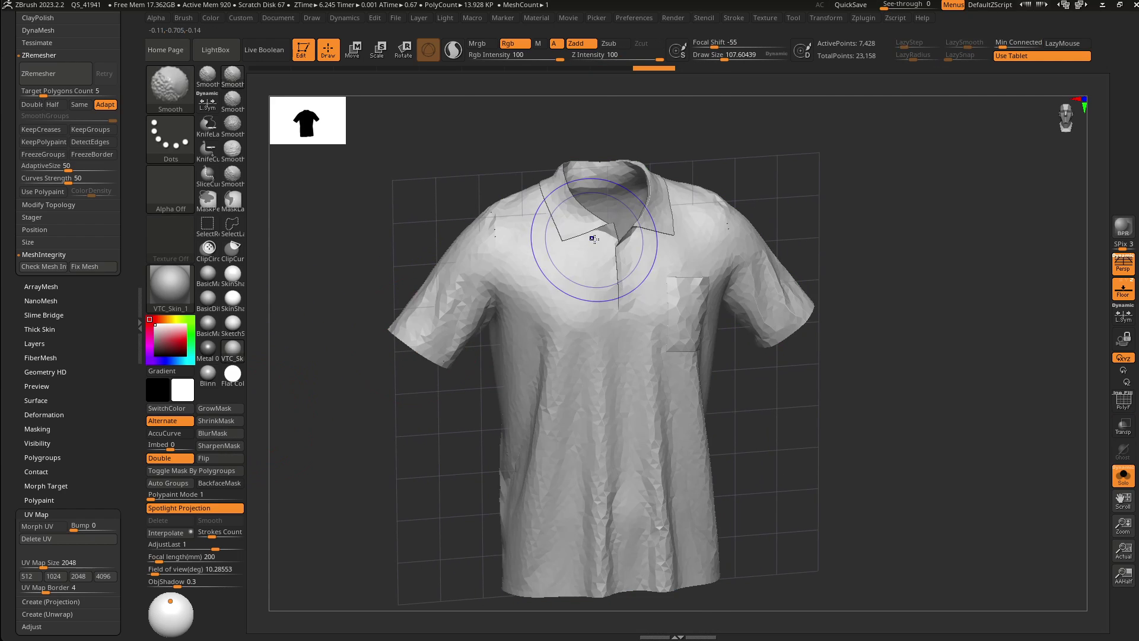
mouse_move(562, 286)
right_mouse_down()
mouse_move(557, 260)
mouse_move(497, 260)
right_mouse_up()
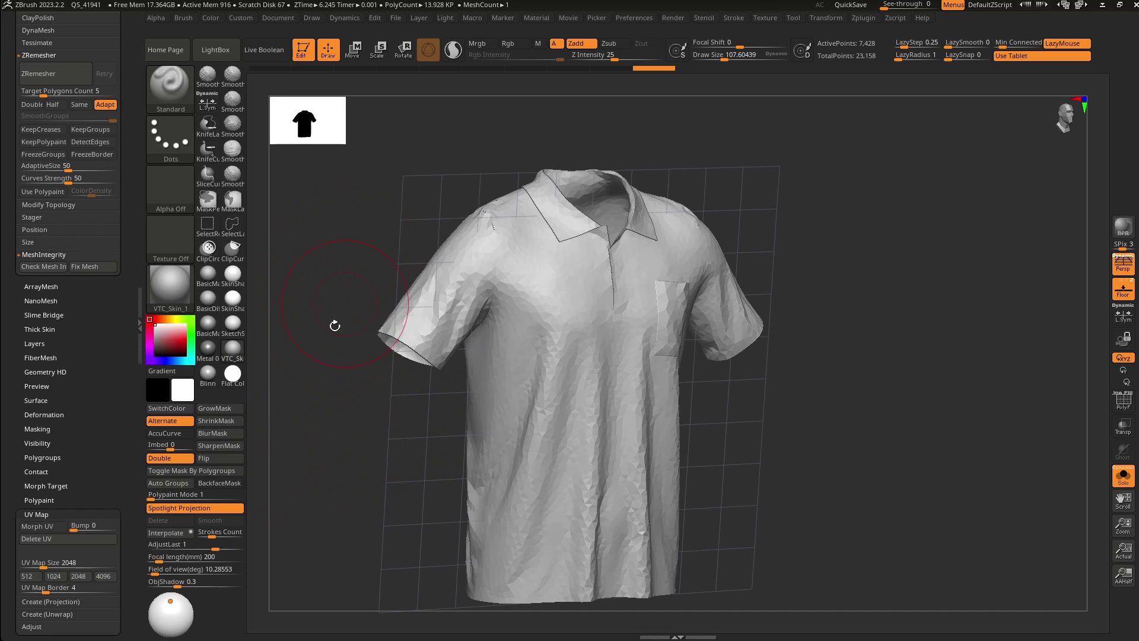
- Show PolyFrame, assign the whole shirt to a single polygroup, and undo that grouping
key("shift+f")
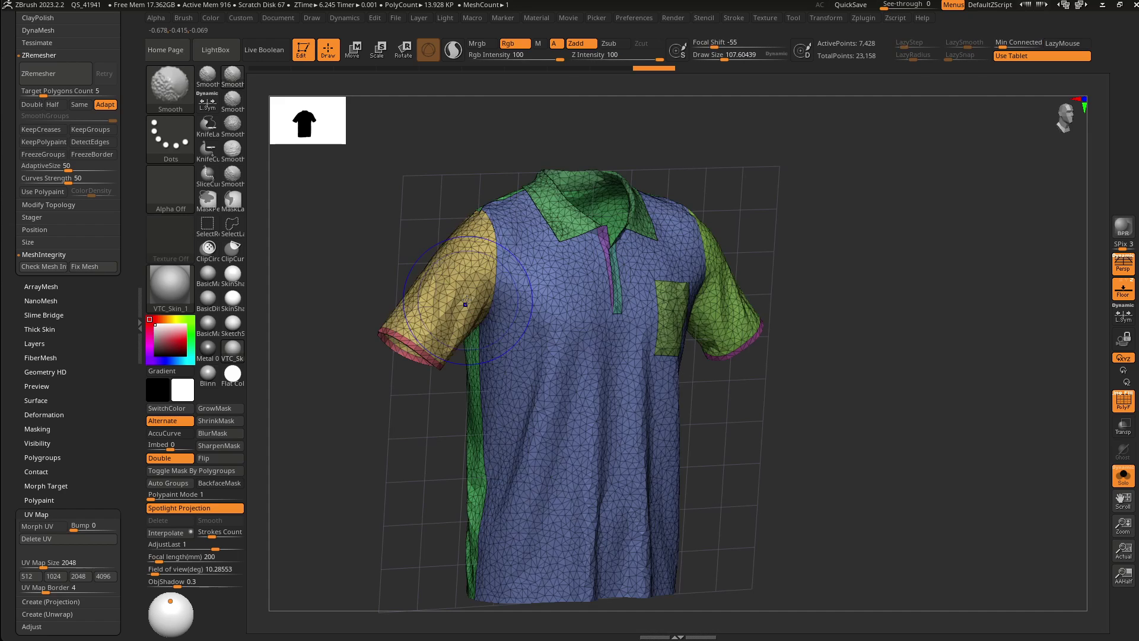
key("ctrl")
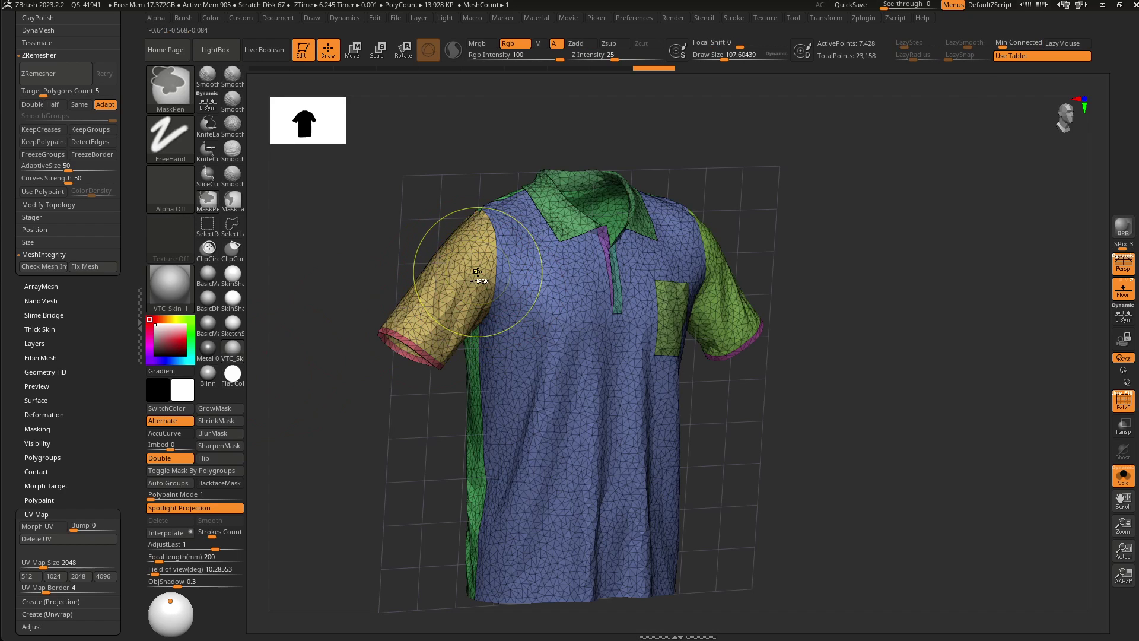
key("ctrl+w")
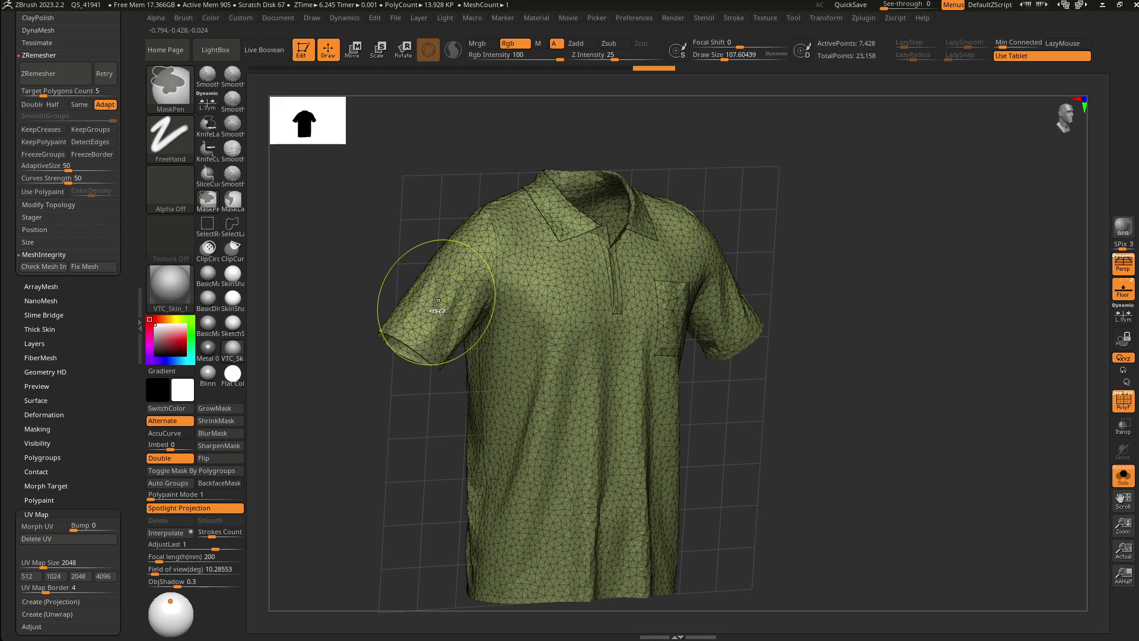
key("ctrl+z")
key("ctrl+shift")
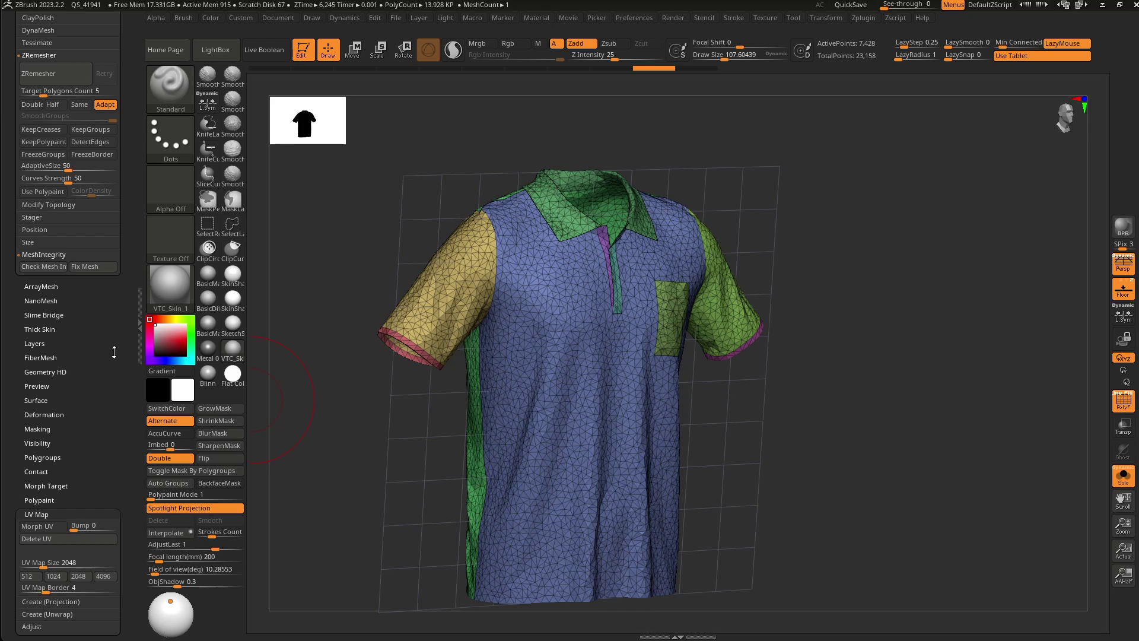
- Hide PolyFrame and export the selected shirt as the FBX file ShirtNotRemeshed into the T-Shirt Polo Short Sleeve folder
key("shift+f")
left_click(863, 18)
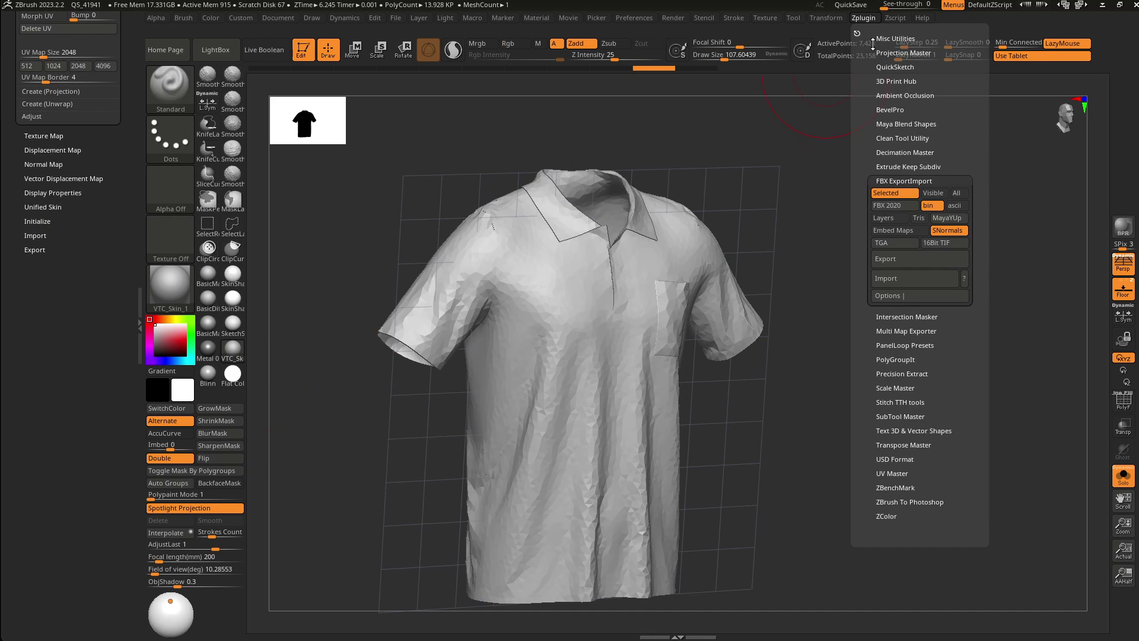
left_click(906, 265)
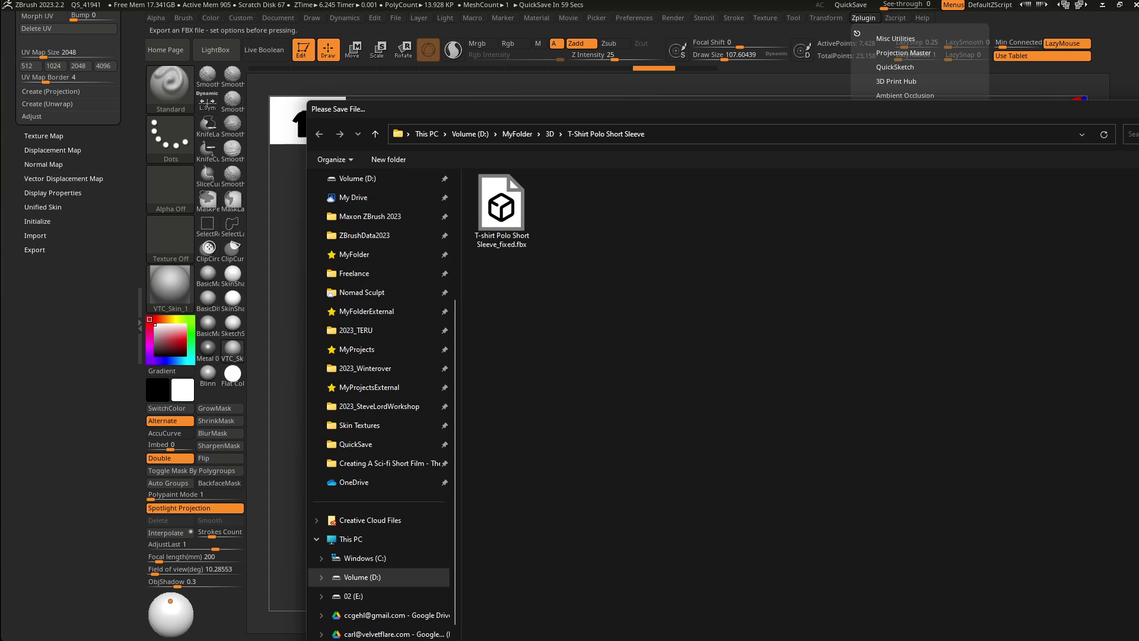
key("Return")
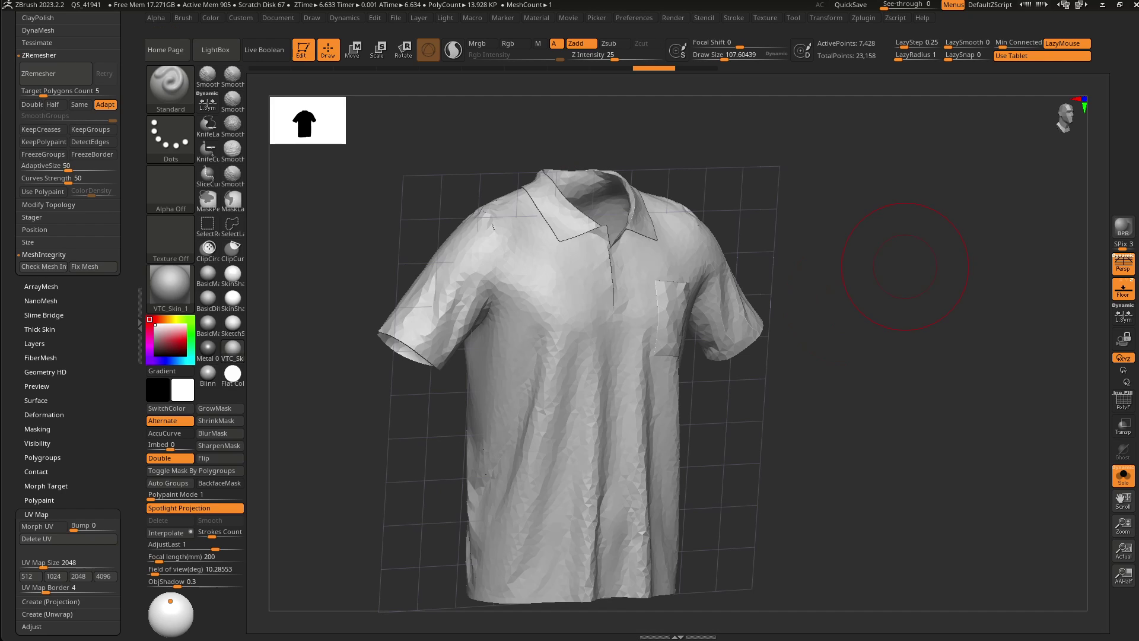
- Switch to Blender, import ShirtNotRemeshed.fbx from the T-Shirt Polo Short Sleeve folder into the scene, and select the imported shirt
key("alt+Tab")
key("alt+Tab")
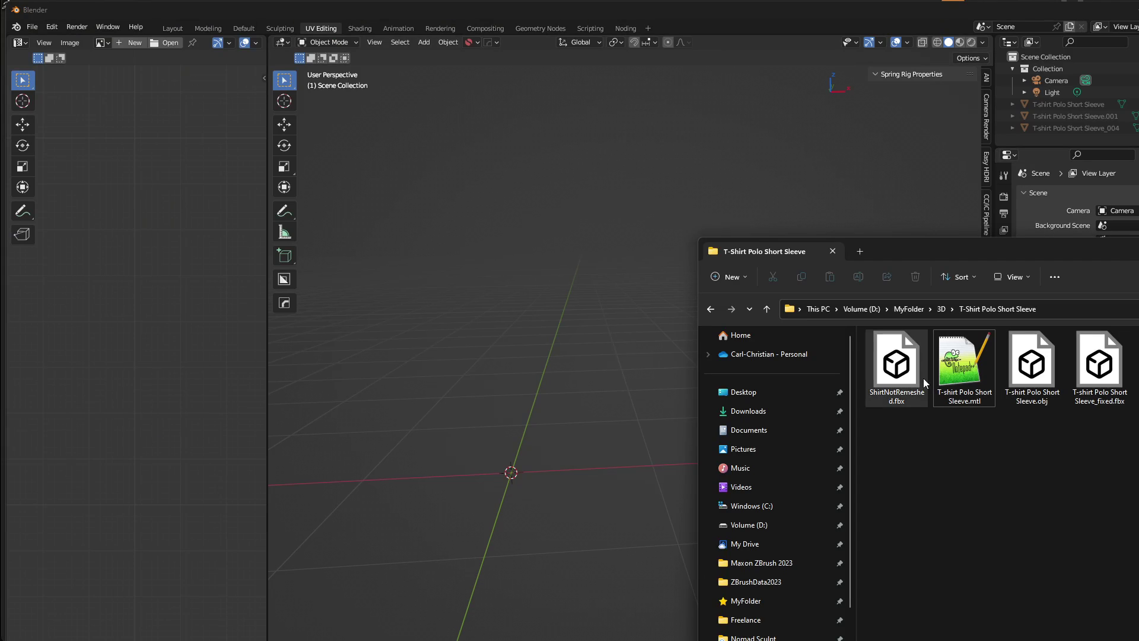
left_click_drag(902, 380, 561, 319)
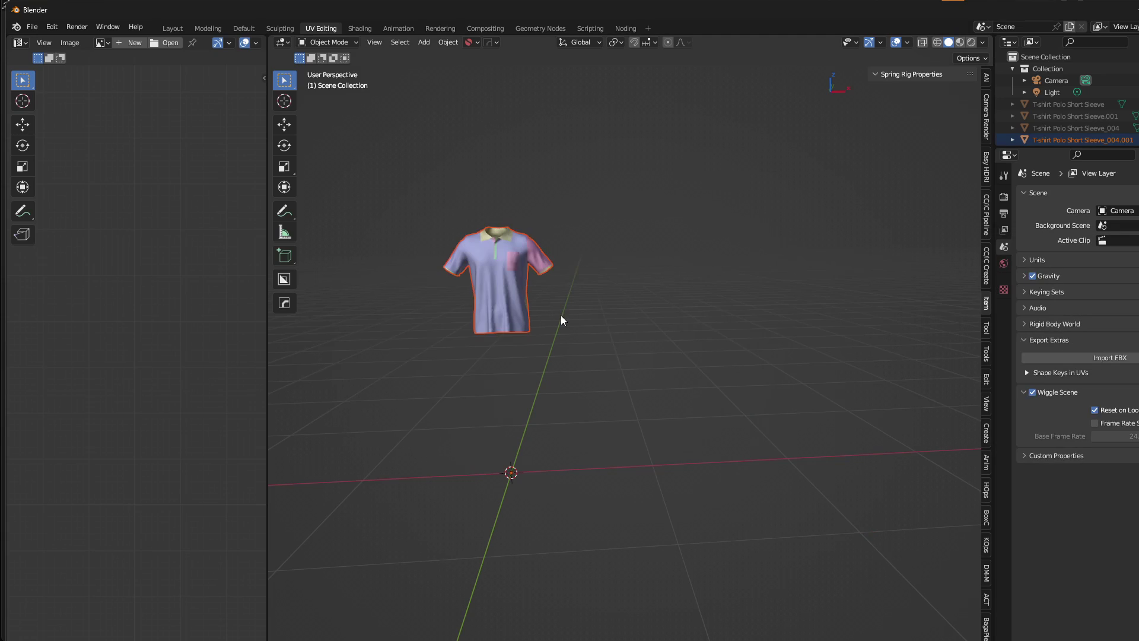
left_click(493, 290)
middle_click_drag(493, 291, 650, 407)
scroll(524, 304, "up", 1)
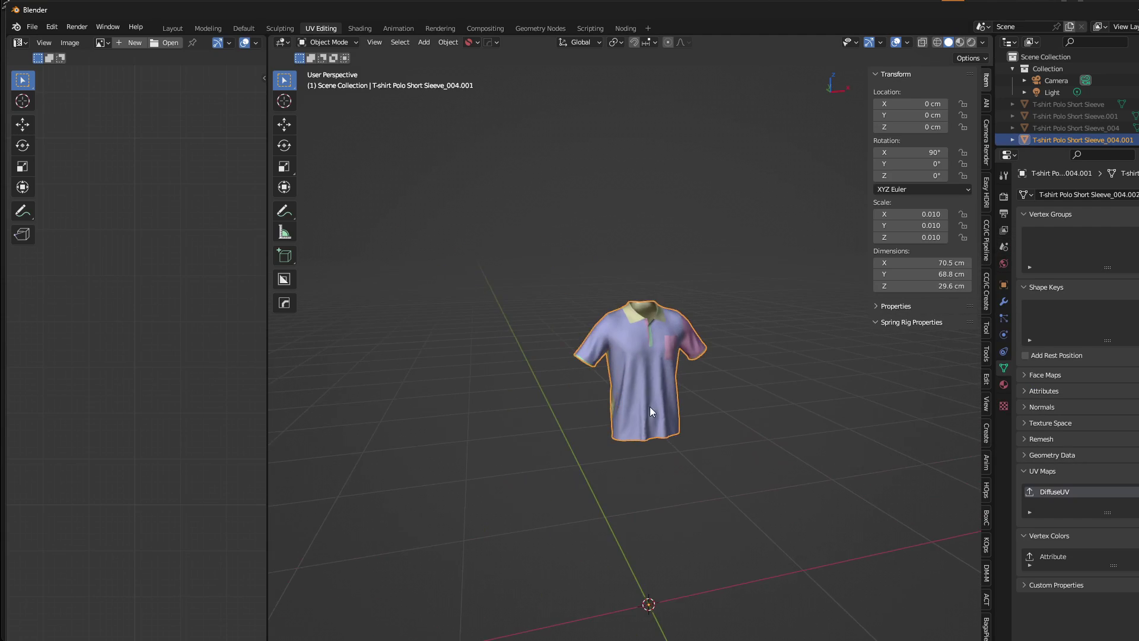
- Enter Edit Mode on the imported shirt and widen the UV editor to show its whole UV layout
scroll(663, 407, "up", 5)
middle_click_drag(732, 436, 698, 382, "shift")
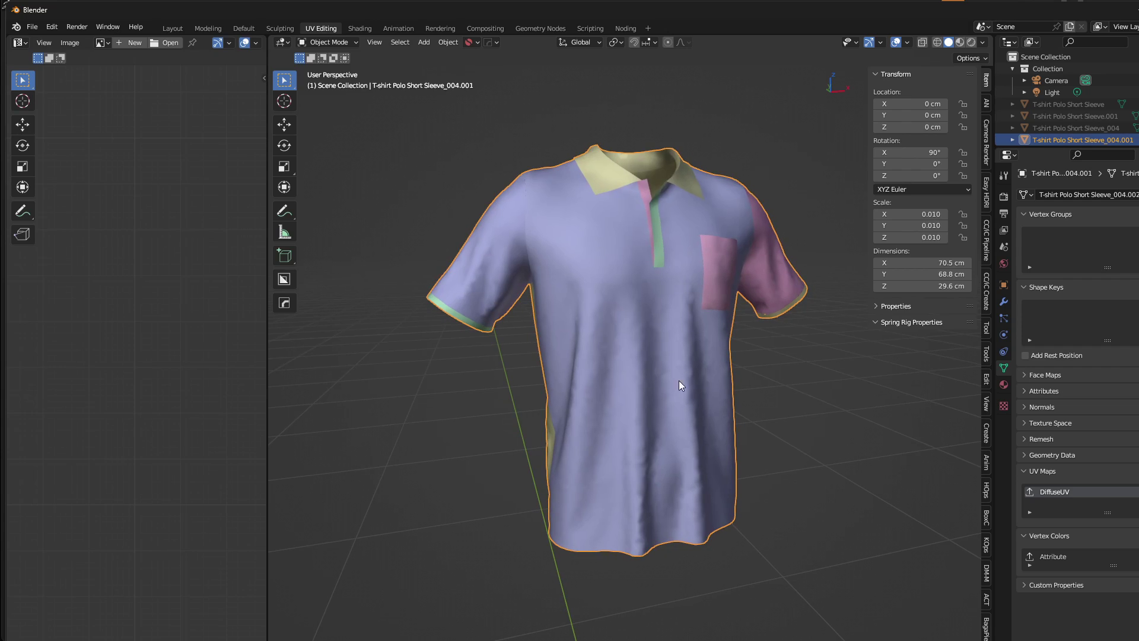
key("Tab")
scroll(91, 354, "down", 10)
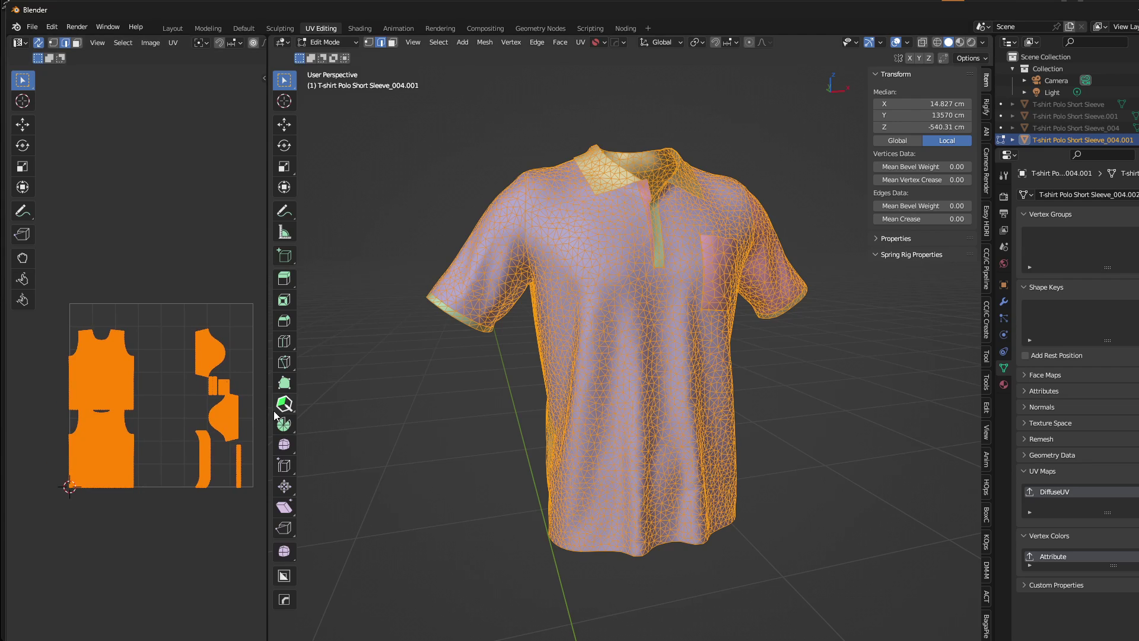
left_click_drag(267, 412, 490, 412)
scroll(269, 364, "up", 5)
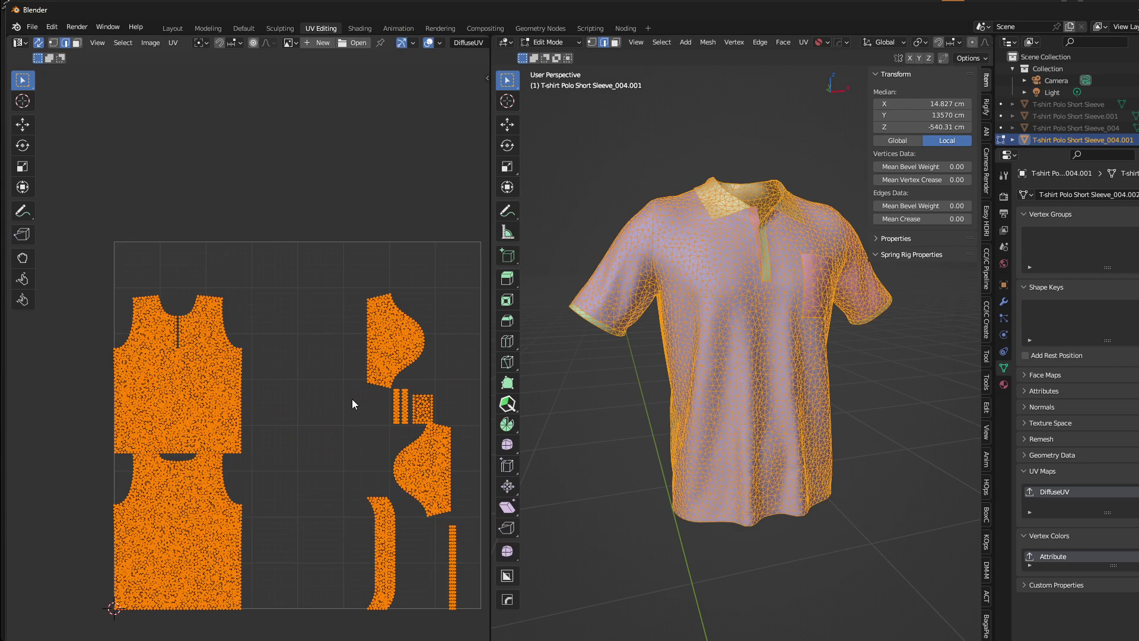
- Pack the shirt's UV islands with the Exact Shape (Concave) method, scaling, rotation set to Any, and a scaled margin of 0.001
left_click(170, 44)
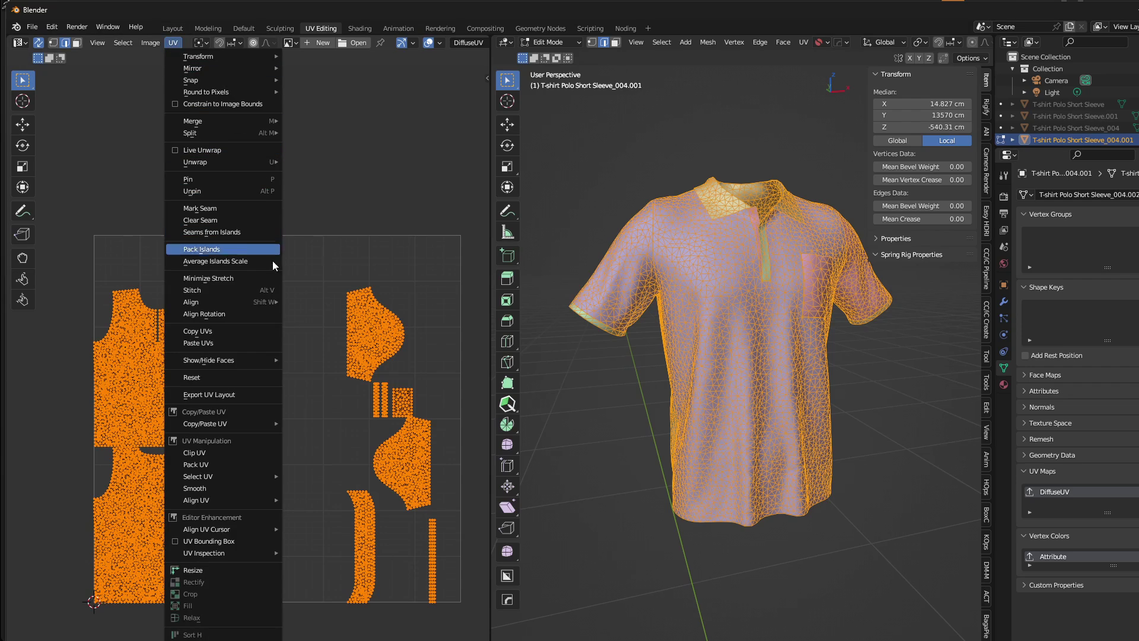
left_click(225, 251)
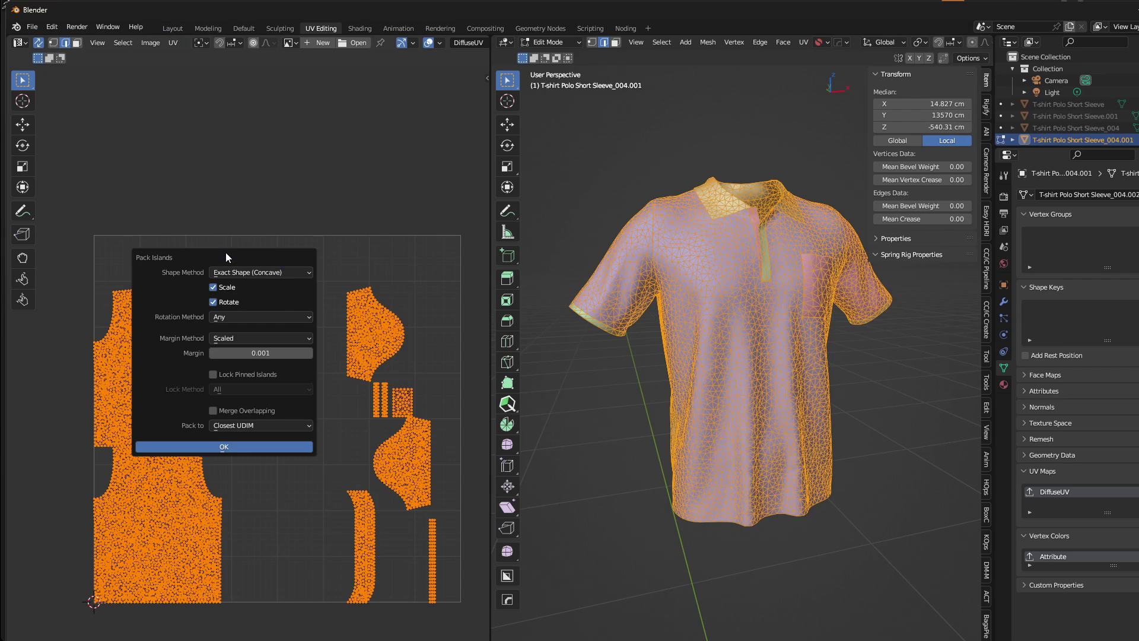
left_click(245, 448)
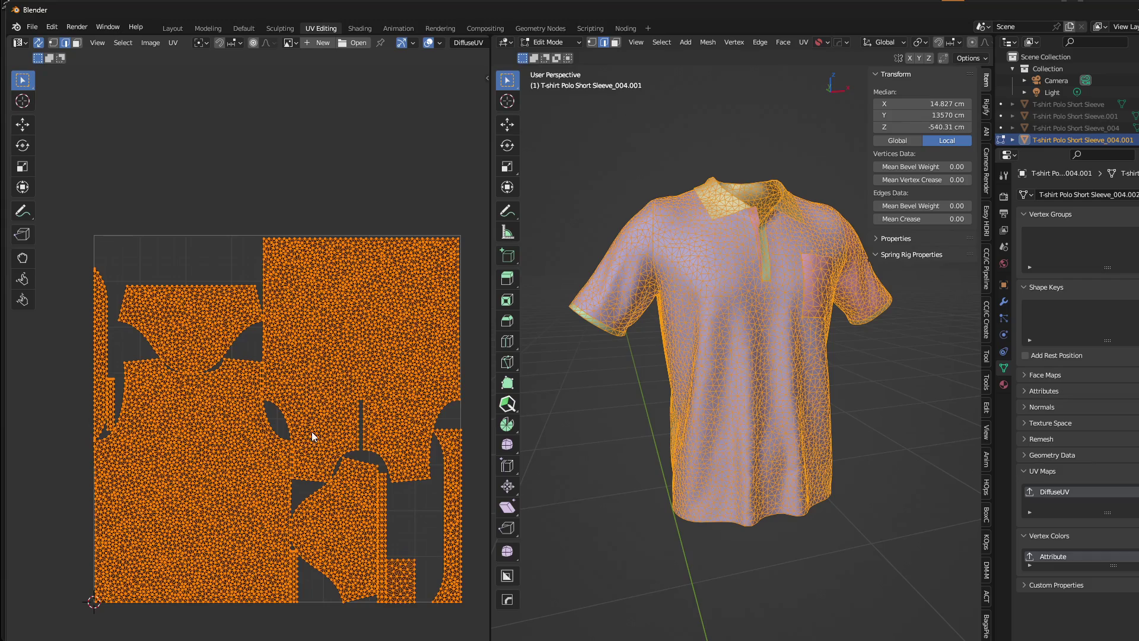
scroll(333, 502, "up", 3)
middle_click_drag(365, 480, 363, 437)
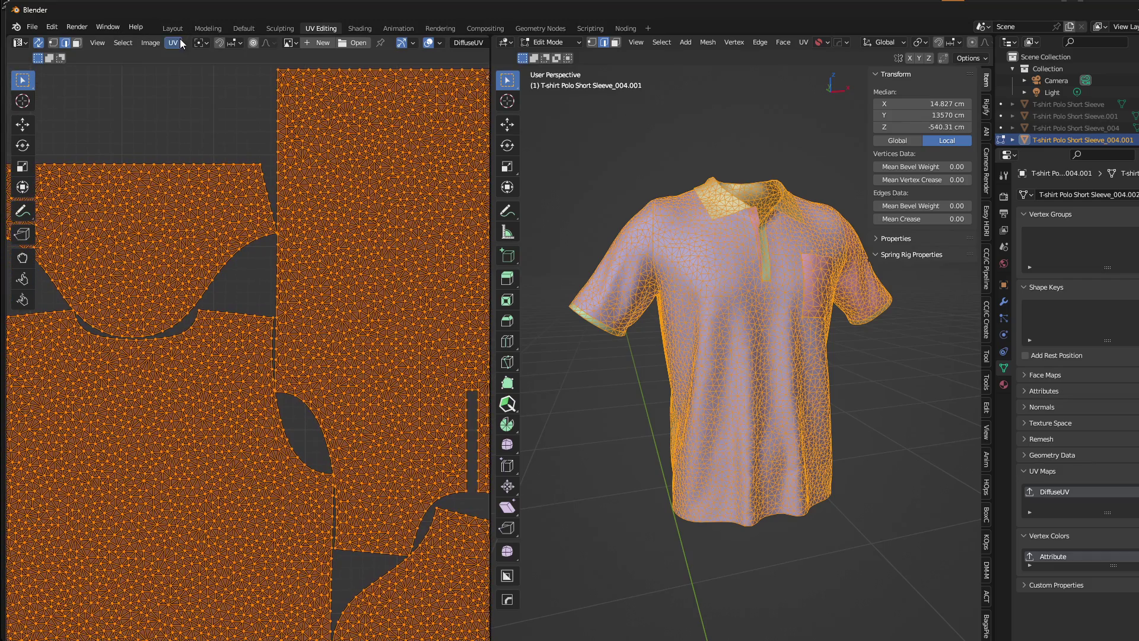
- Scale every UV island to about 0.95 around Individual Origins to add gaps between them, and return to Object Mode
key("period")
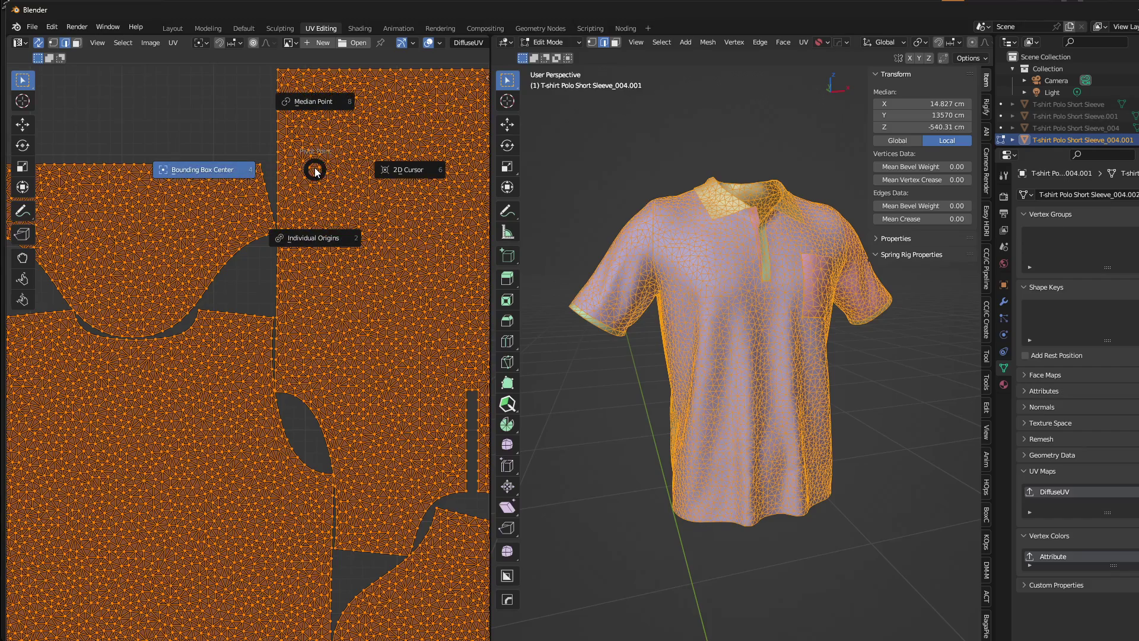
left_click(332, 232)
key("s")
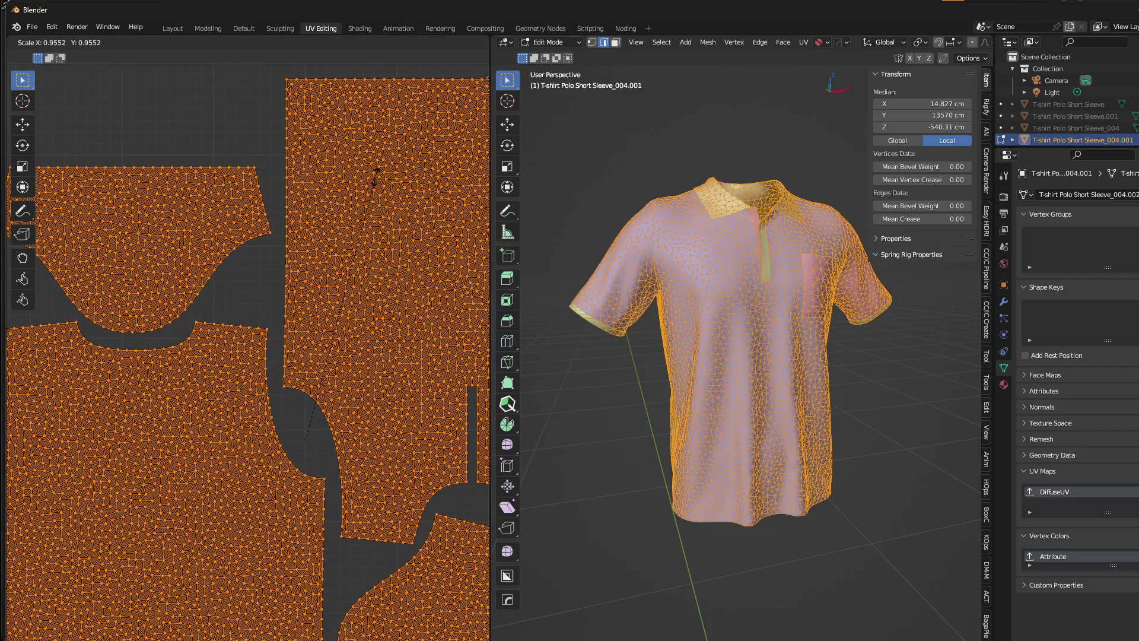
left_click(377, 181)
scroll(328, 266, "down", 4)
scroll(356, 350, "up", 1)
key("Tab")
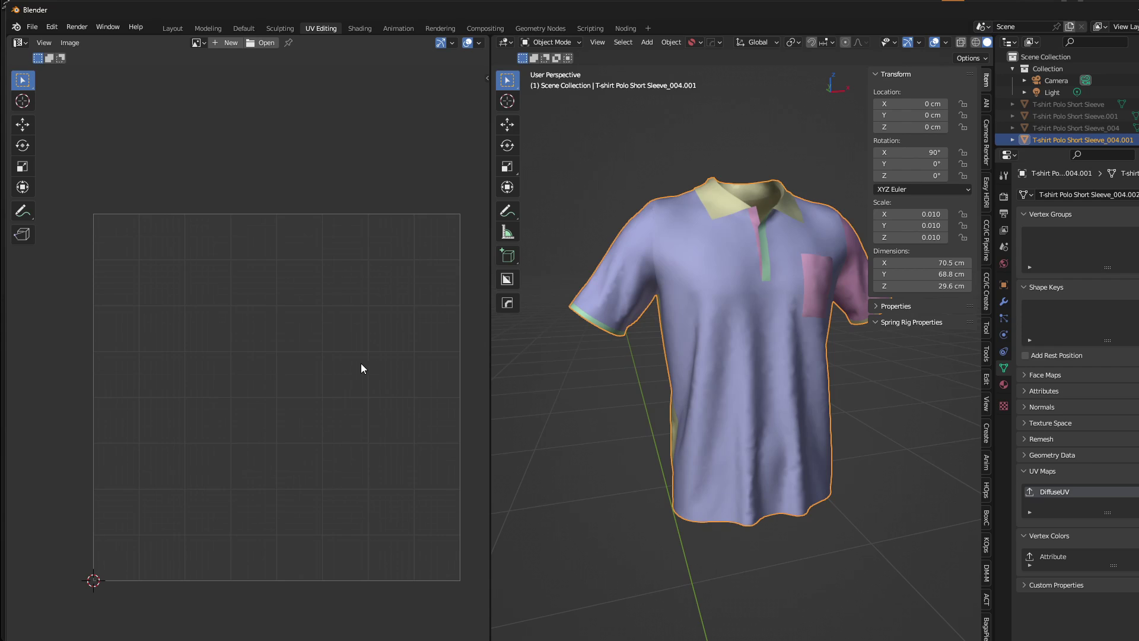
- Narrow the UV editor to enlarge the 3D viewport and face the front of the shirt
middle_click_drag(570, 344, 752, 375)
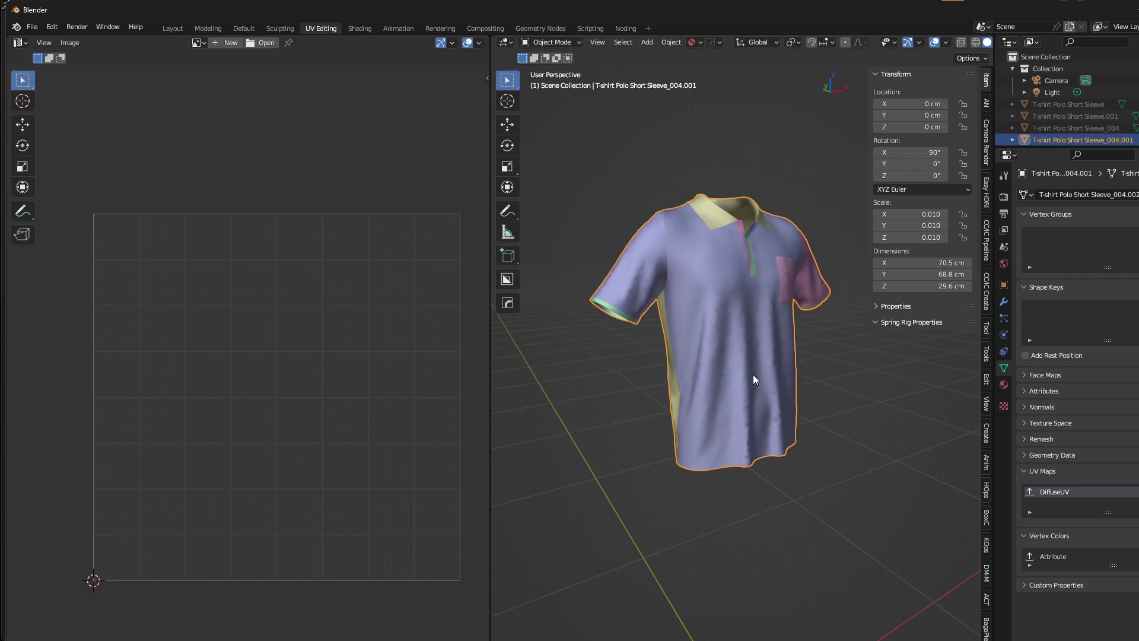
left_click_drag(493, 397, 248, 396)
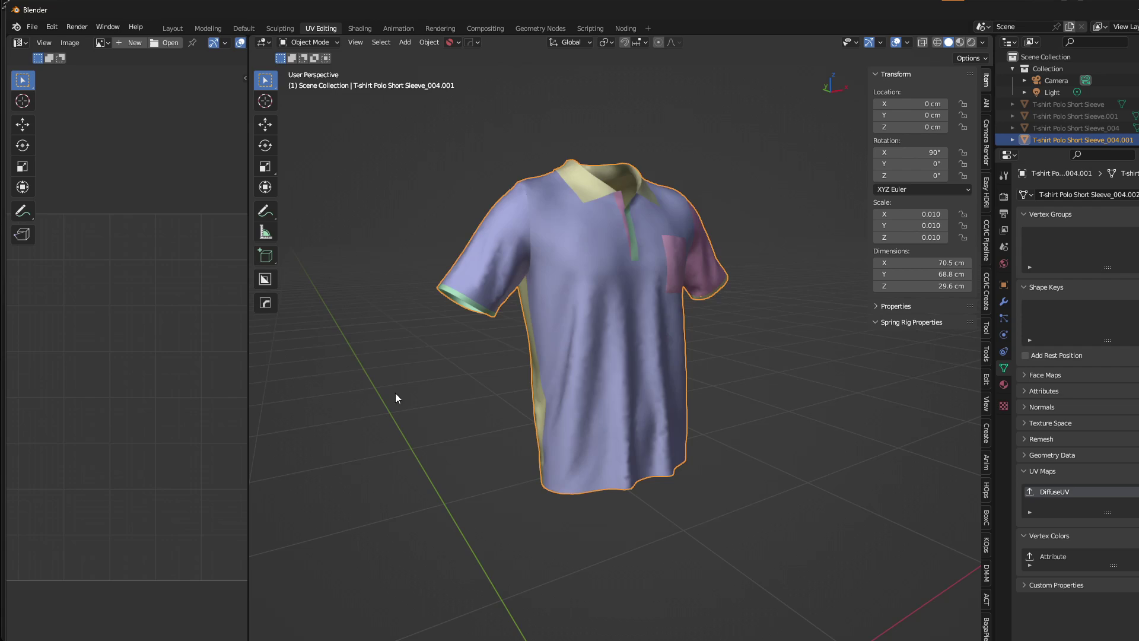
middle_click_drag(397, 396, 636, 392)
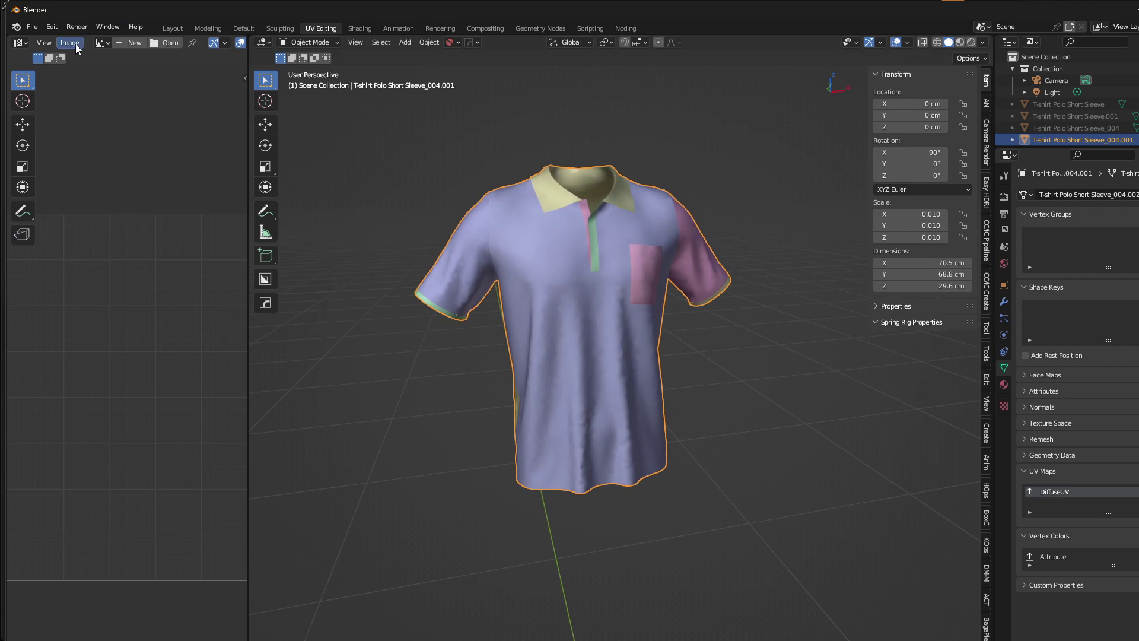
- Open the add-on preferences and check that the UV: TexTools add-on is enabled
left_click(52, 27)
left_click(104, 201)
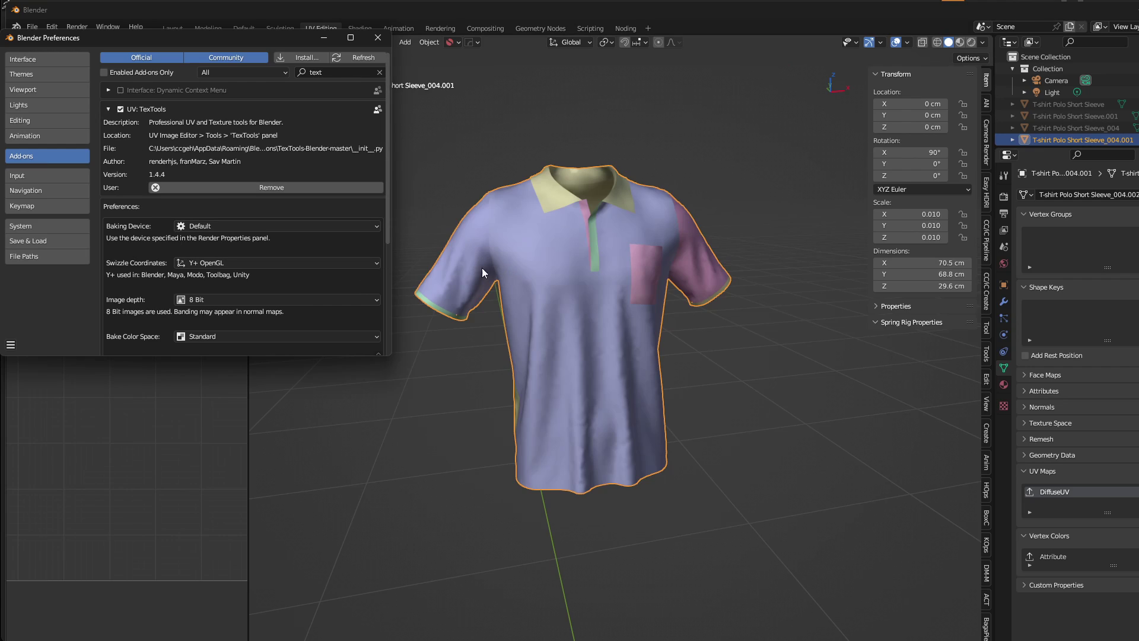
left_click_drag(386, 170, 382, 151)
left_click(705, 340)
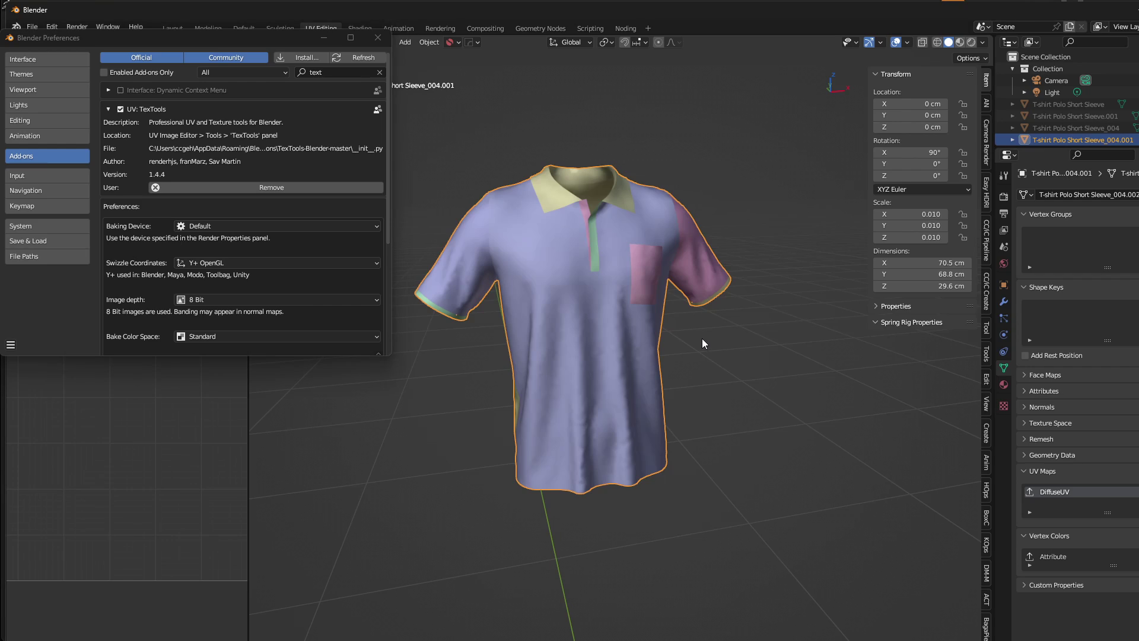
- Create a flat UV mesh from the selected shirt with TexTools' Create UV Mesh, and close the Preferences
right_click(621, 281)
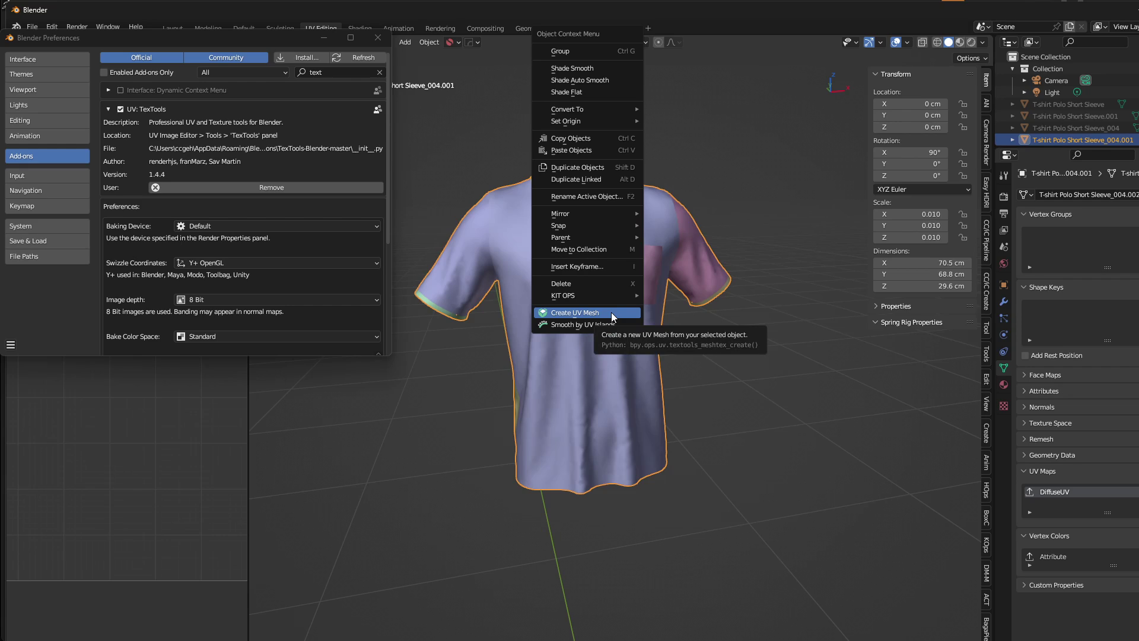
left_click(579, 315)
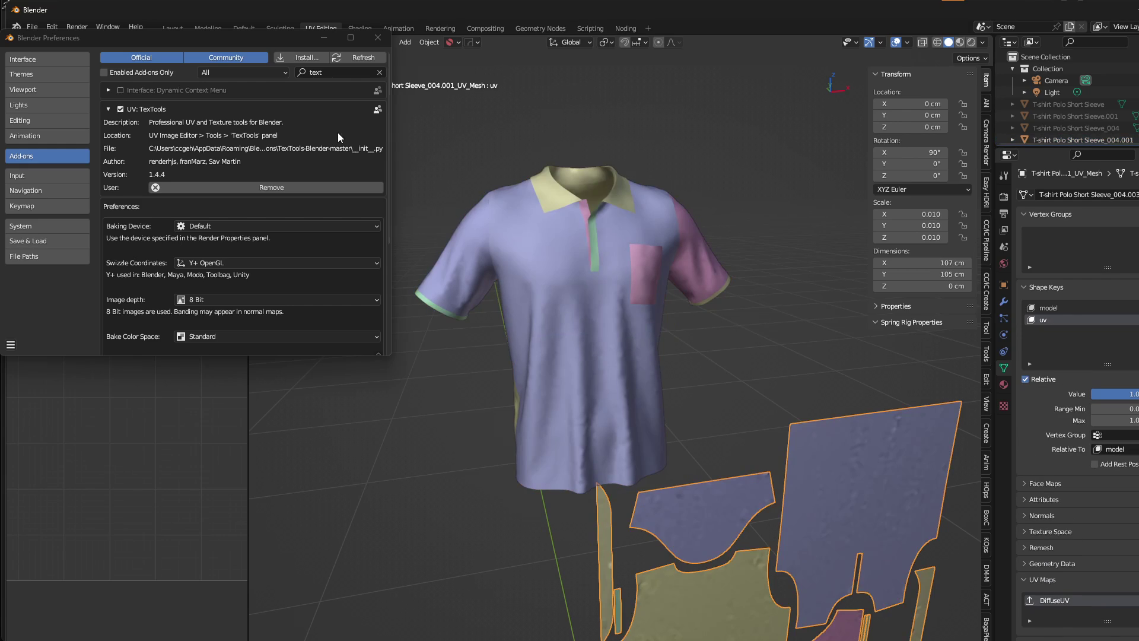
left_click(378, 36)
middle_click_drag(583, 486, 564, 469)
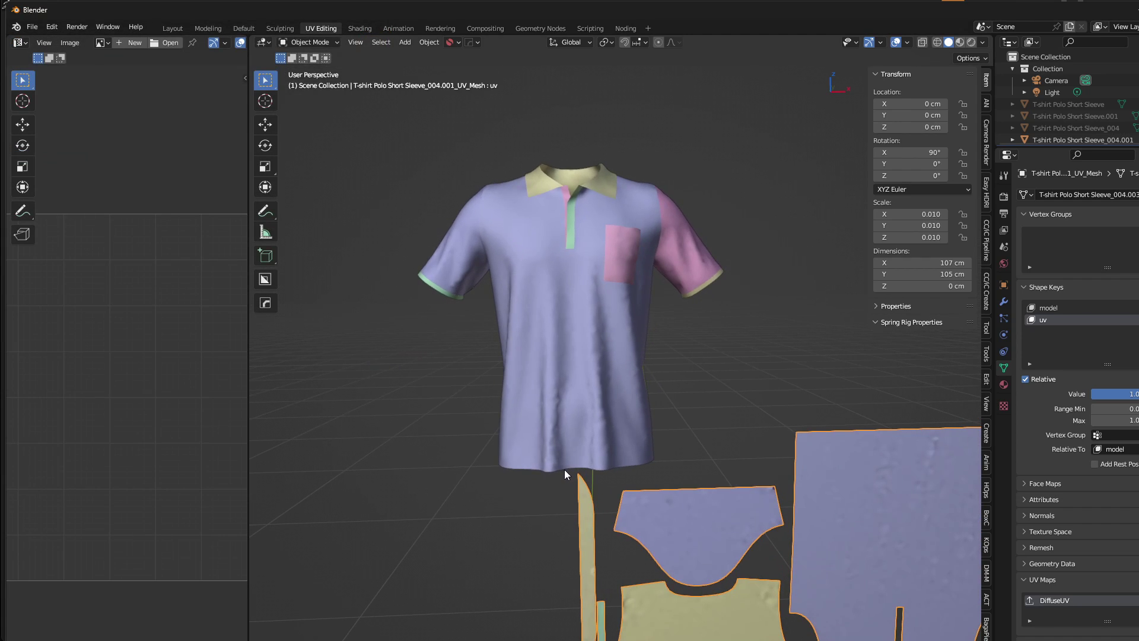
scroll(735, 512, "down", 2)
middle_click_drag(761, 522, 681, 376, "shift")
scroll(712, 398, "up", 1)
scroll(771, 442, "down", 1)
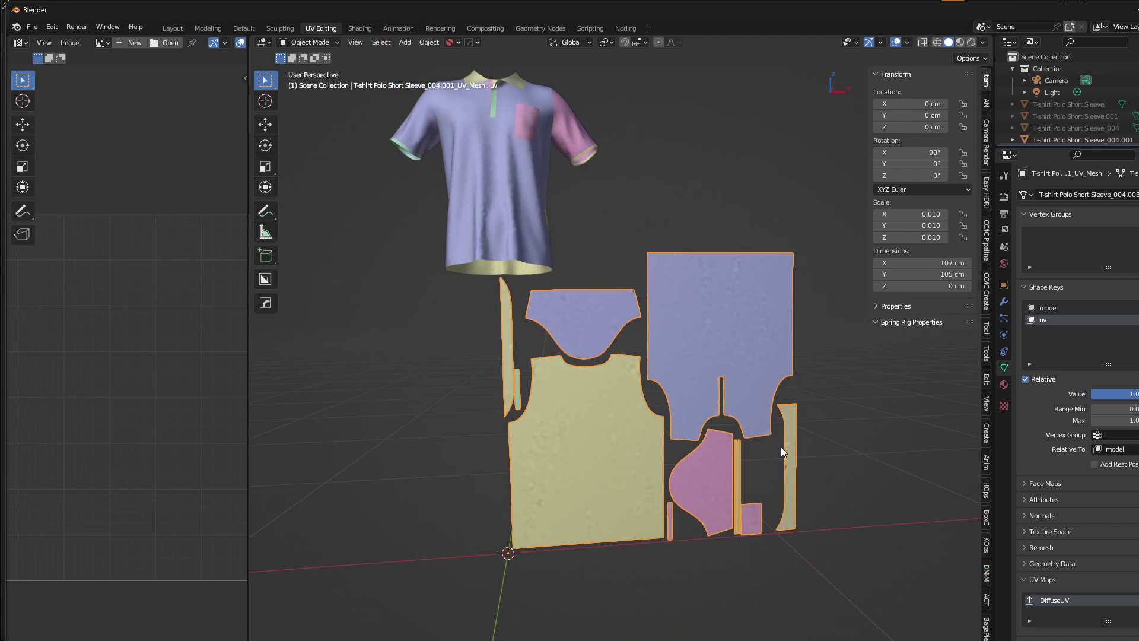
- Hide the original 3D shirt and select the flat UV mesh
left_click(486, 180)
key("h")
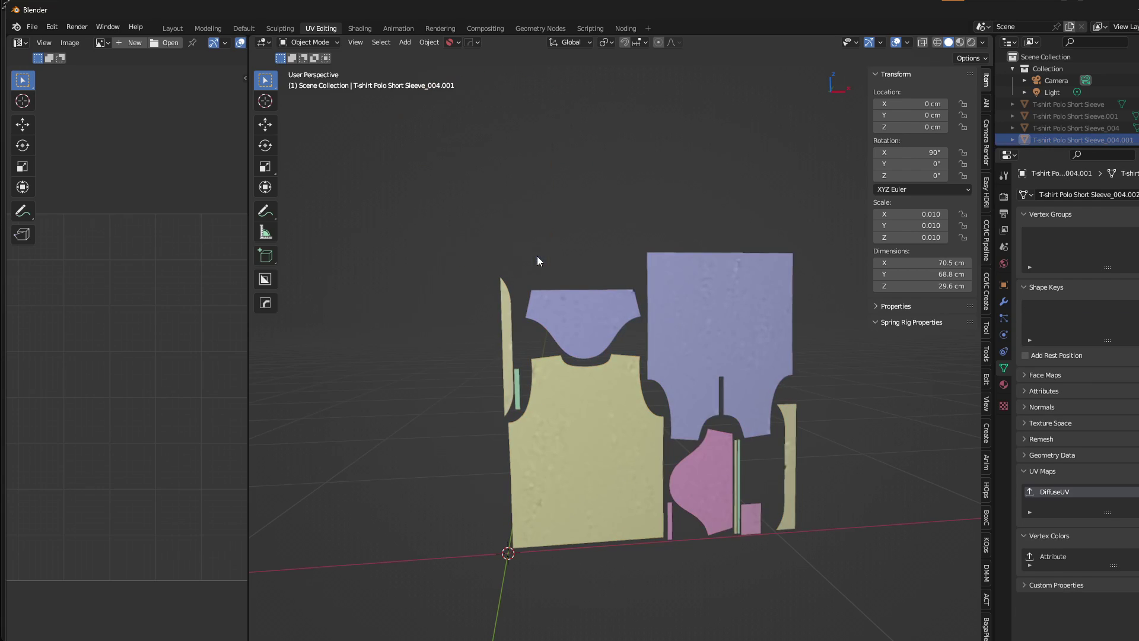
left_click(760, 370)
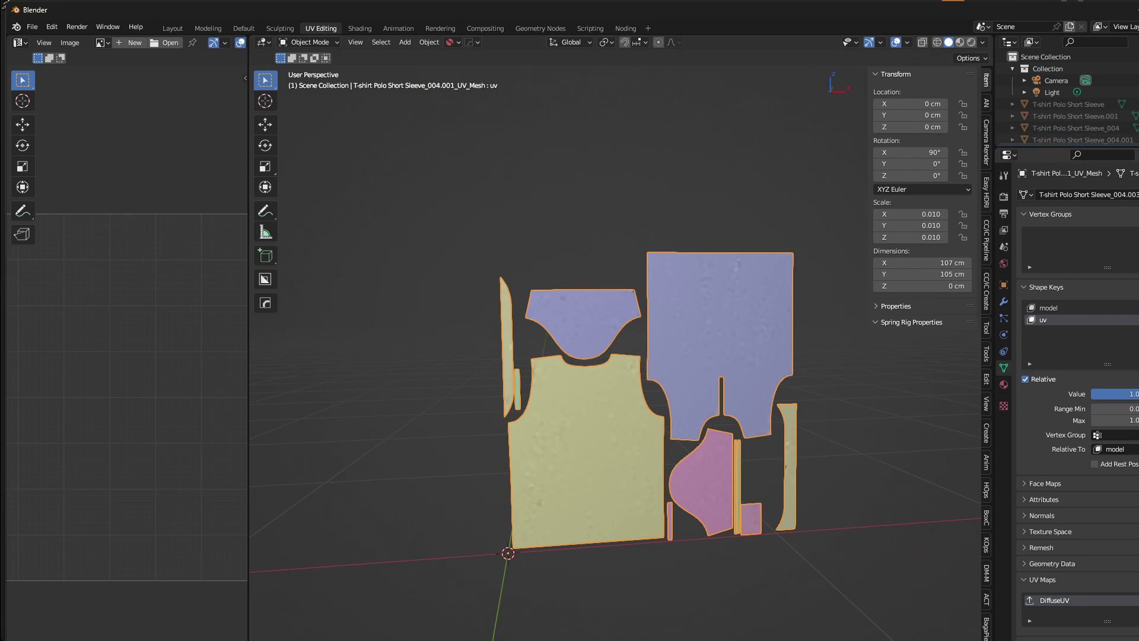
- Try the uv shape key's value on the flat mesh and look at its Remesh settings
mouse_move(1132, 394)
left_mouse_down()
mouse_move(1068, 394)
mouse_move(1117, 394)
left_mouse_up()
mouse_move(710, 365)
middle_mouse_down()
mouse_move(763, 411)
mouse_move(713, 378)
middle_mouse_up()
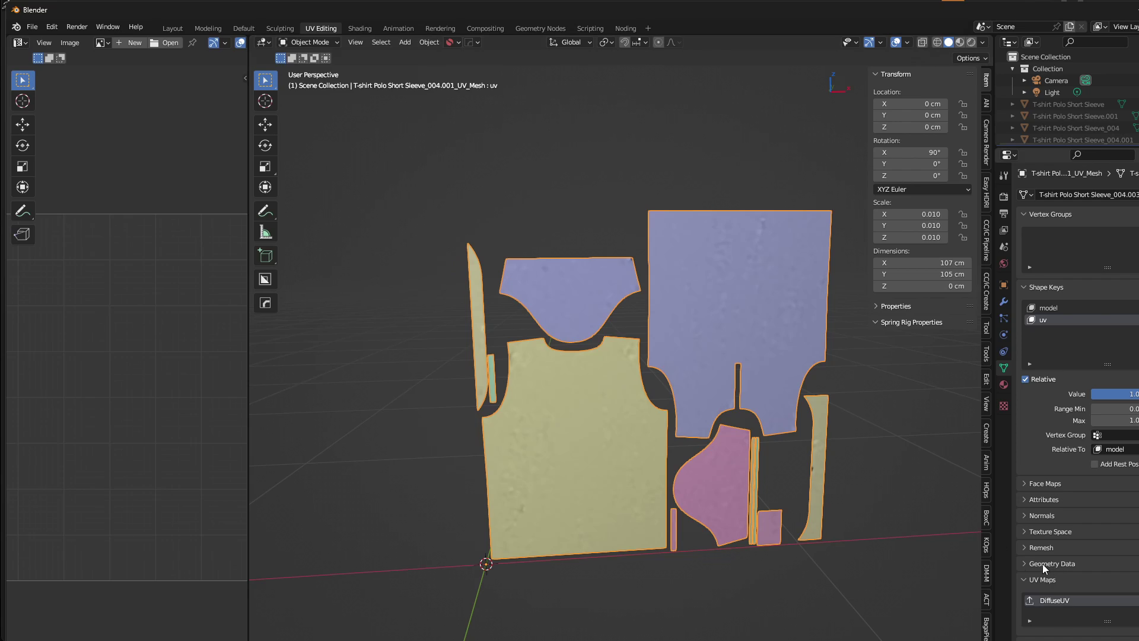
left_click(1058, 548)
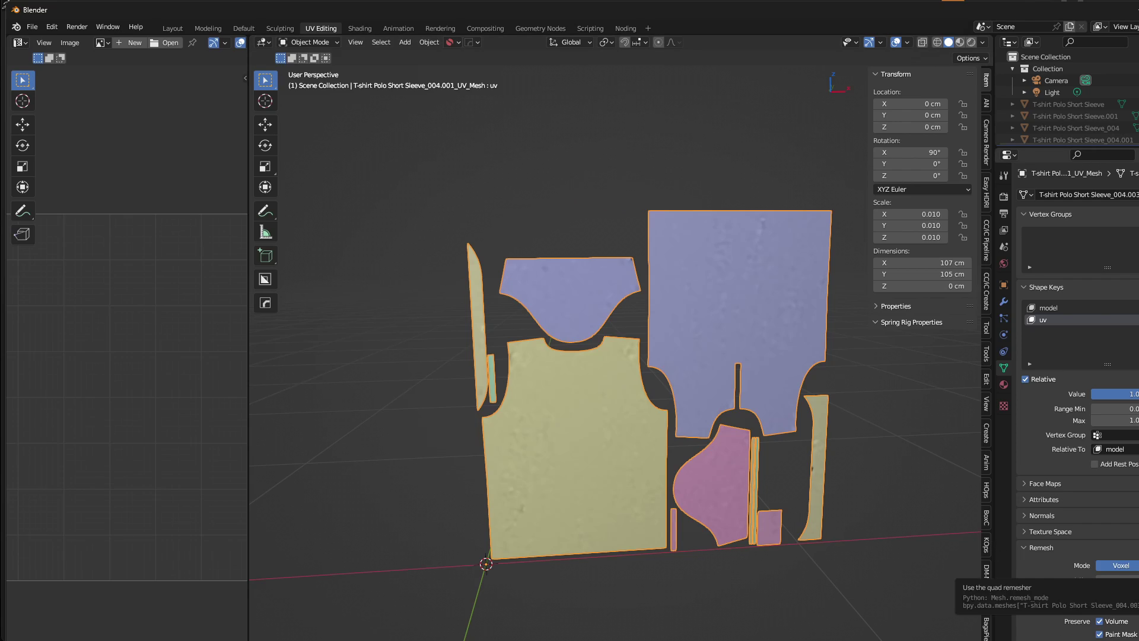
left_click(1044, 548)
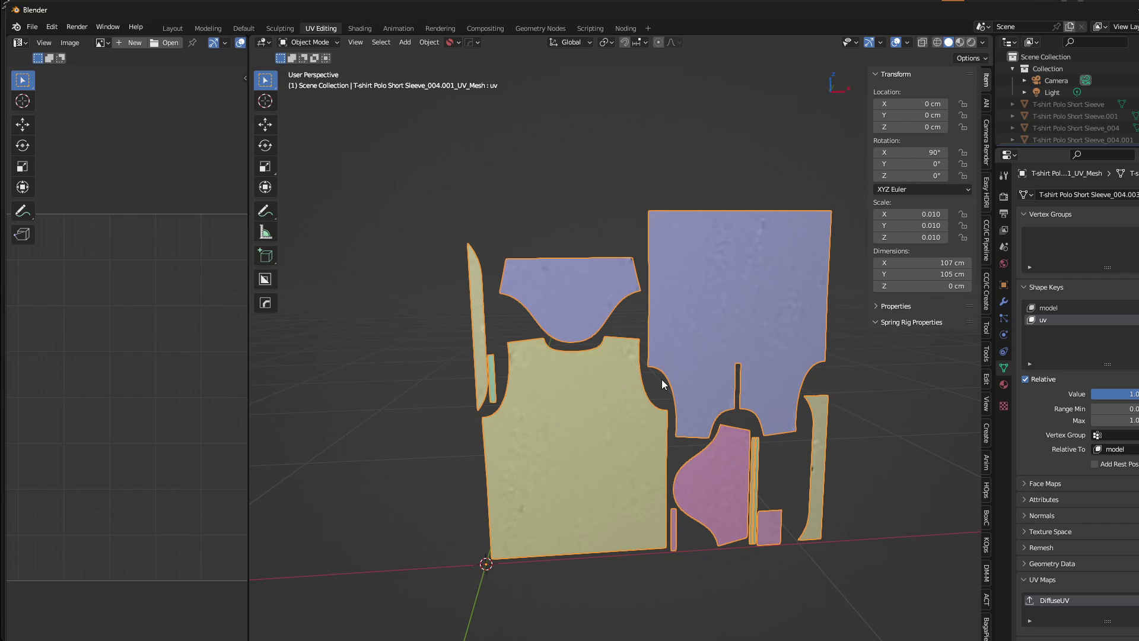
- Export the selected flat mesh as UVMesh.fbx into the T-Shirt Polo Short Sleeve folder
key("ctrl+s")
left_click(680, 278)
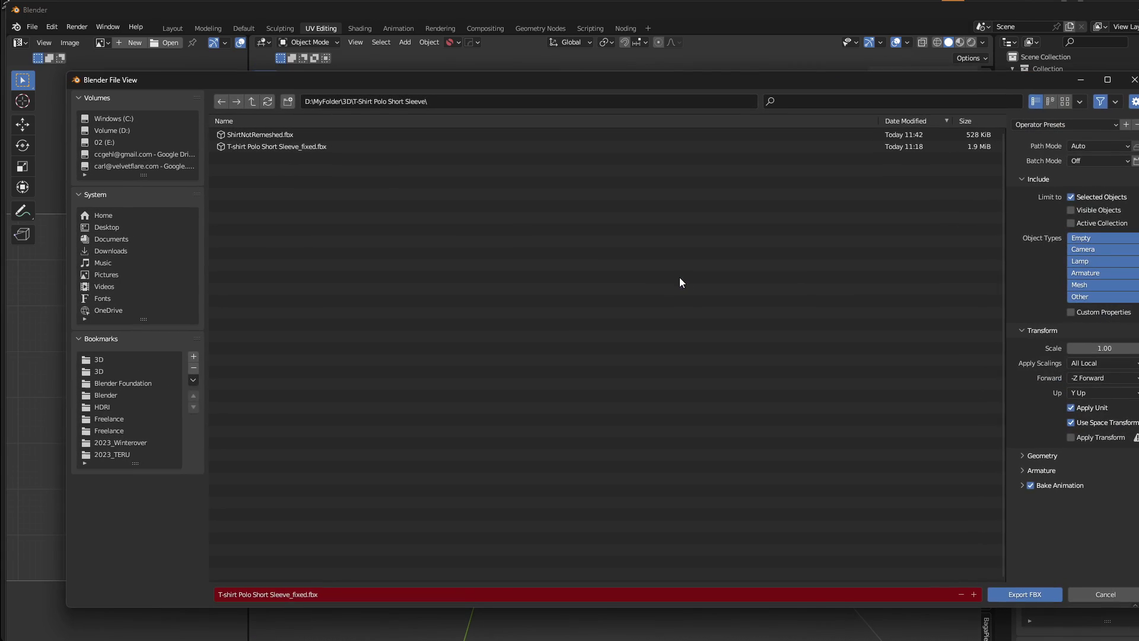
left_click(344, 590)
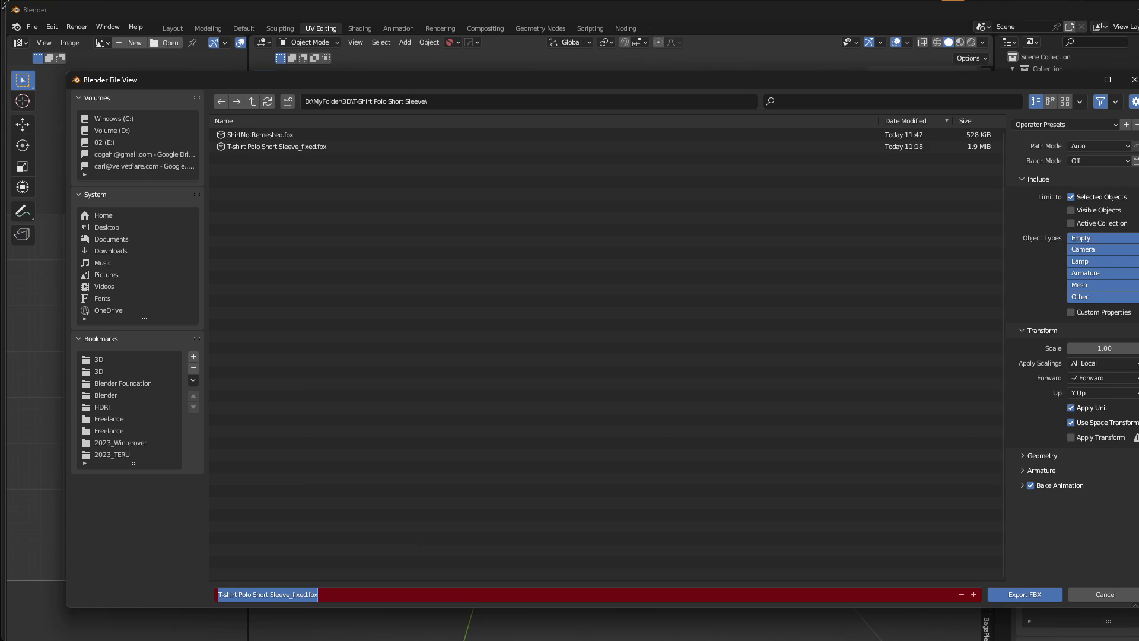
type("UVMesh")
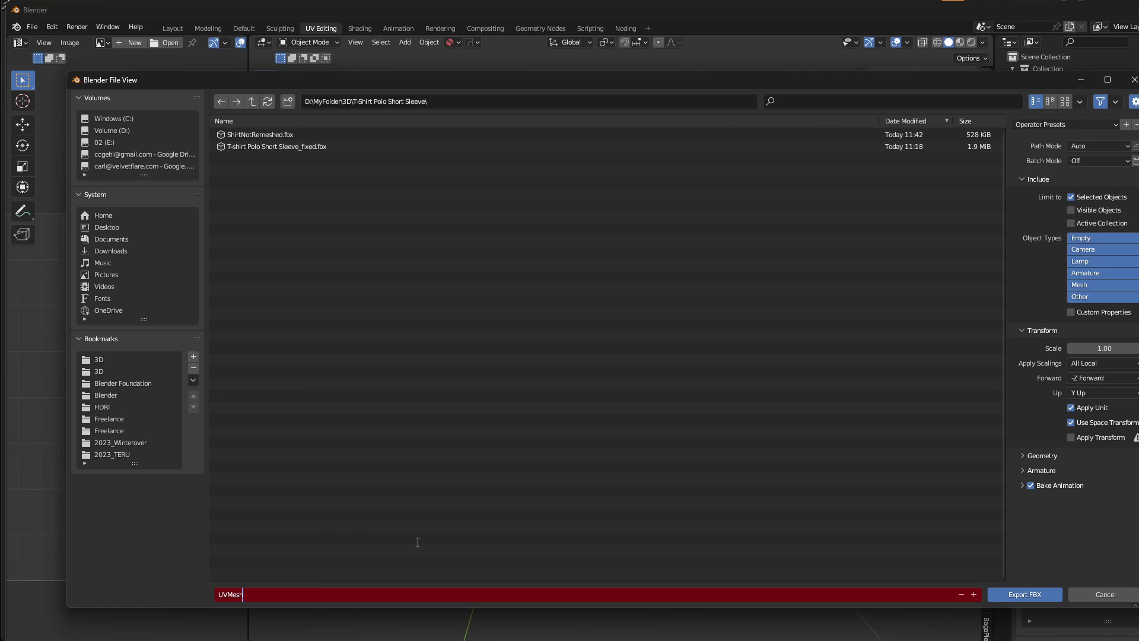
left_click(1054, 130)
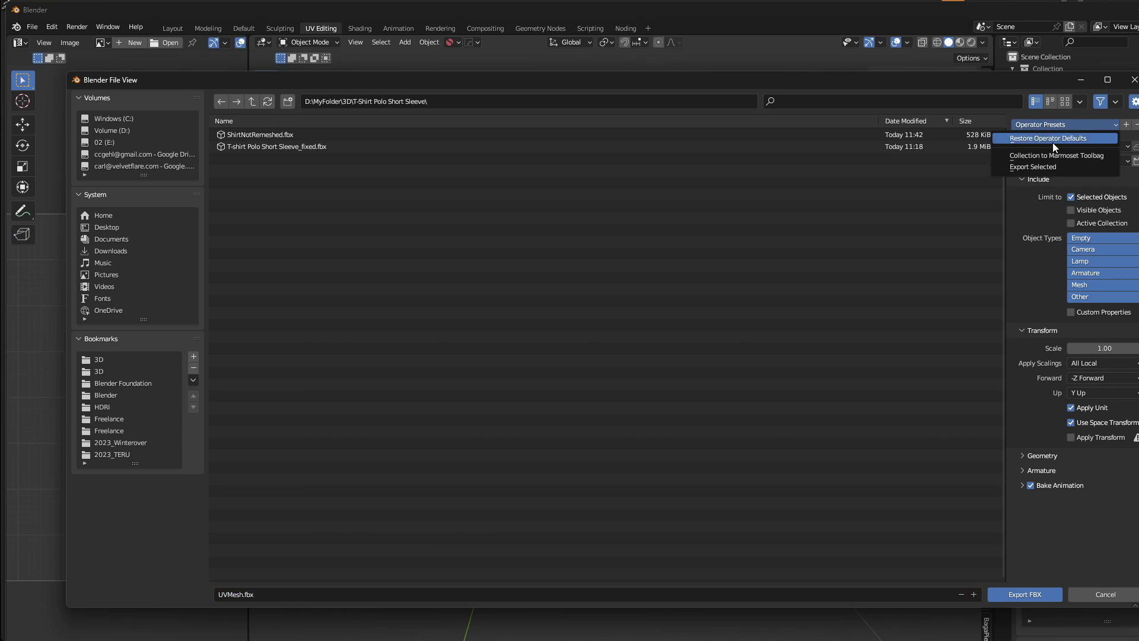
left_click(1024, 595)
- Switch to ZBrush, import UVMesh.fbx from the T-Shirt Polo Short Sleeve folder, and show the flat mesh with PolyFrame
key("alt+Tab")
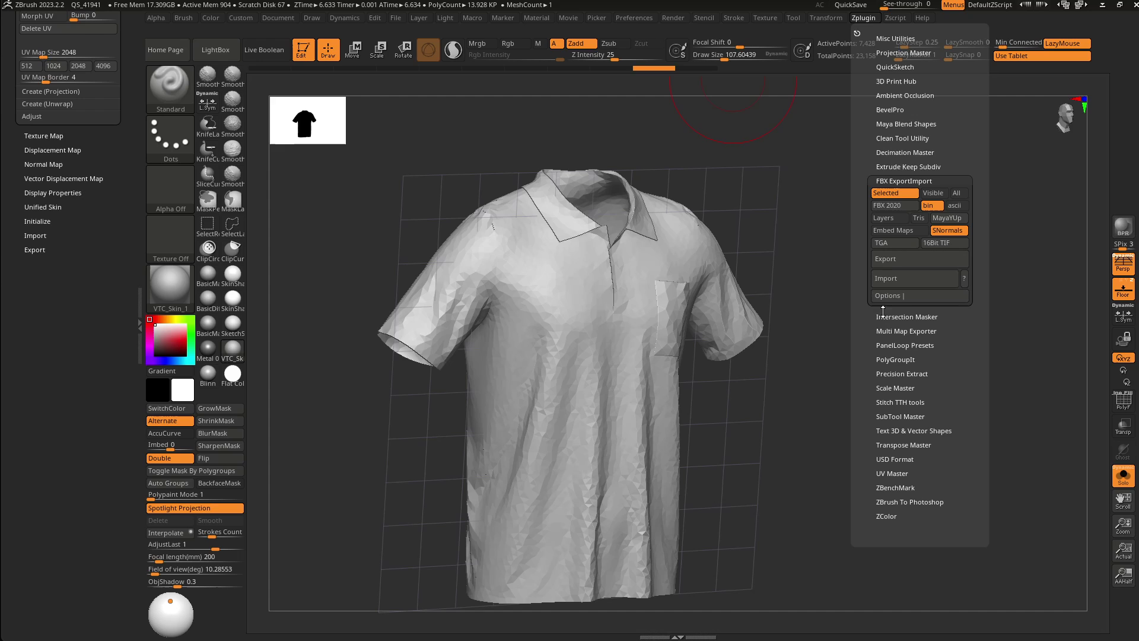
left_click(887, 280)
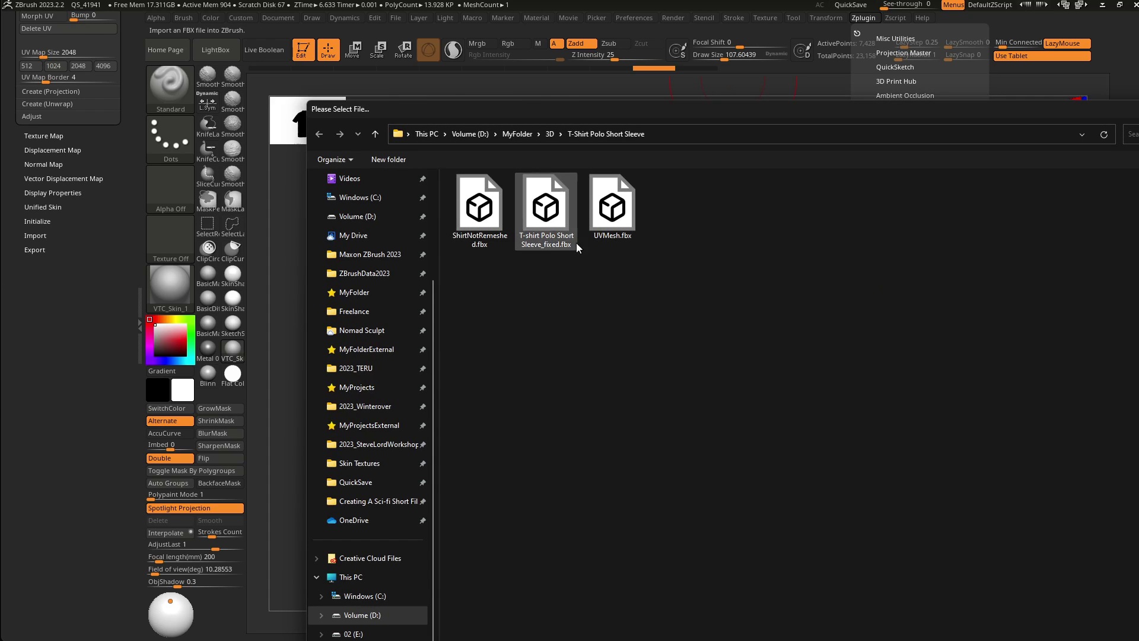
double_click(612, 208)
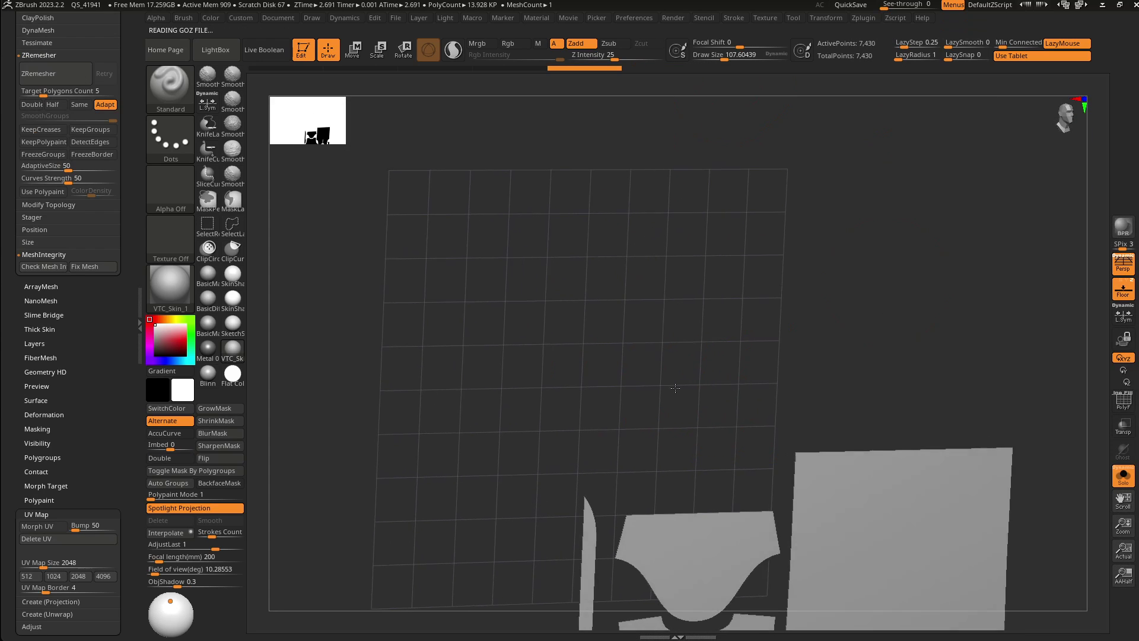
key("shift+f")
left_click_drag(675, 388, 599, 218)
left_click_drag(643, 347, 635, 241, "alt")
- Open the UV Master plugin's tools for the imported flat mesh
left_click_drag(94, 307, 111, 521)
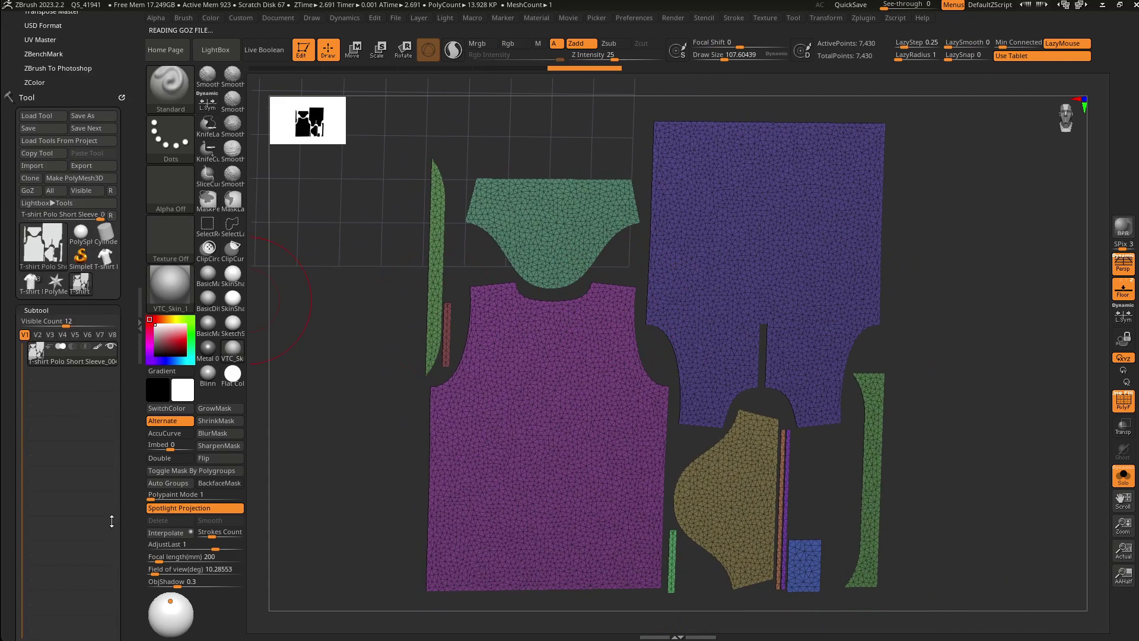
left_click(871, 18)
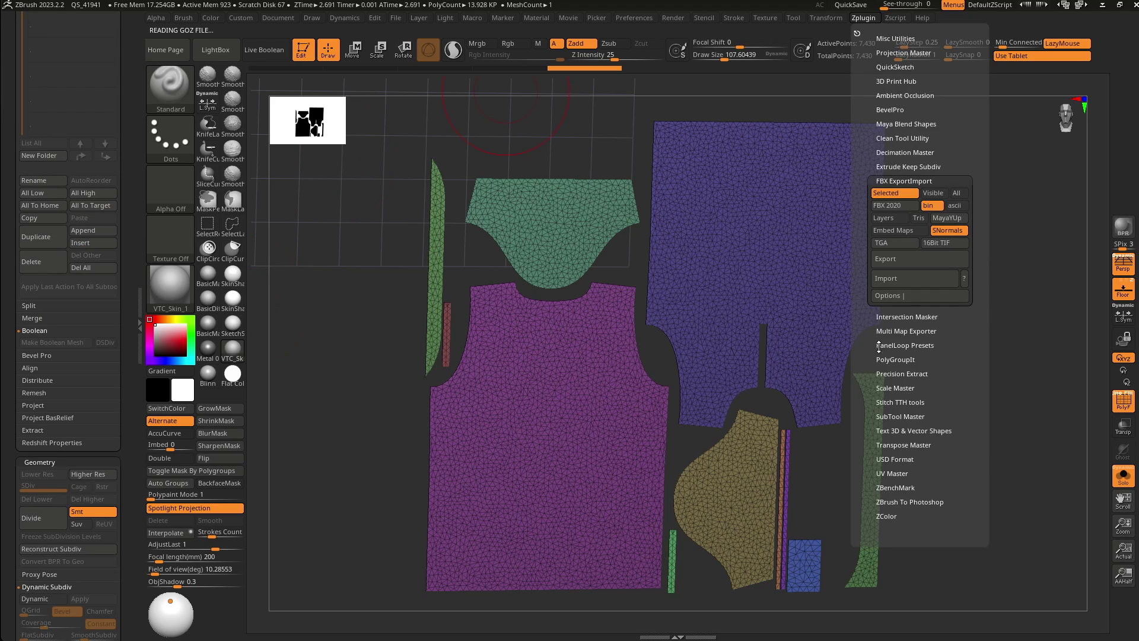
left_click(898, 475)
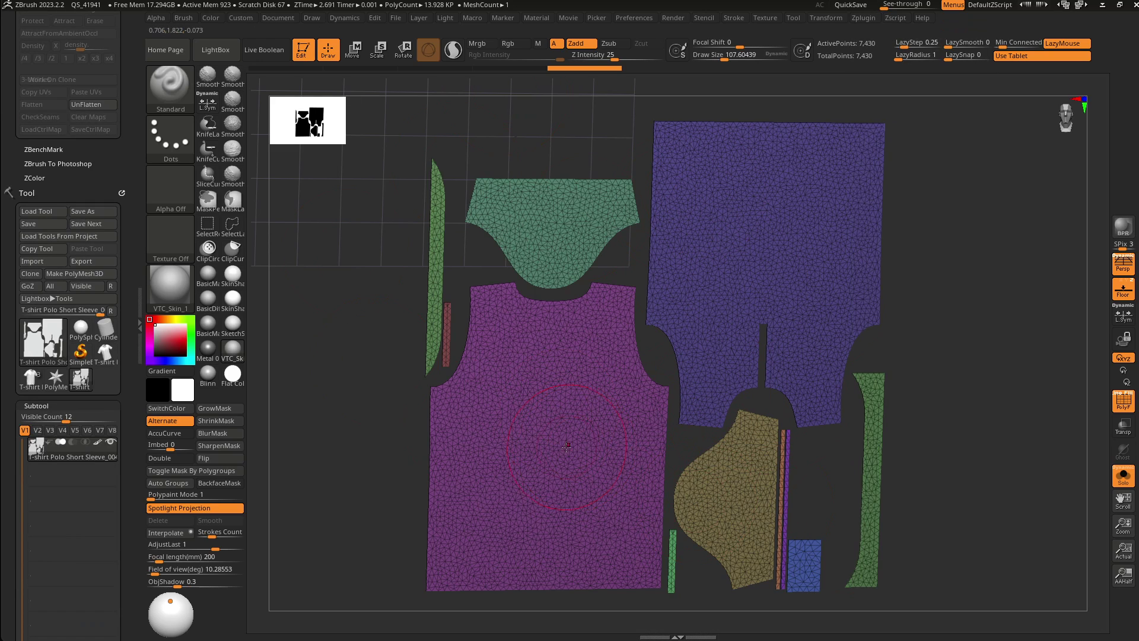
right_click_drag(548, 450, 557, 439, "alt")
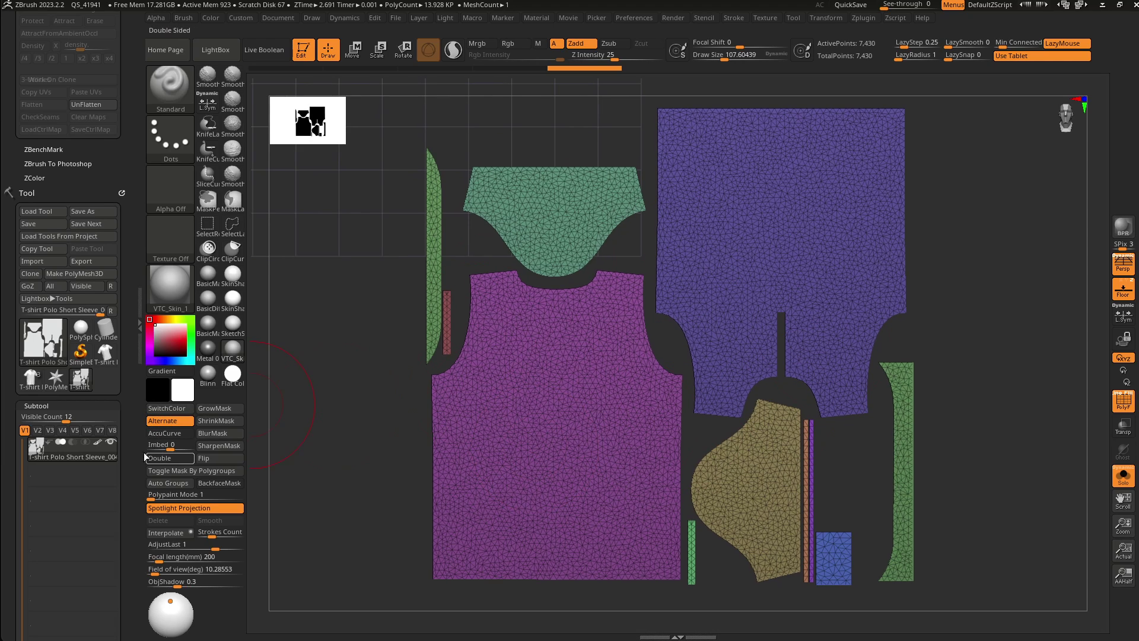
- Run ZRemesher on the flat mesh at Target Polygons Count 5, and repeat it with the count set to 4
left_click_drag(118, 462, 119, 398)
scroll(119, 396, "down", 10)
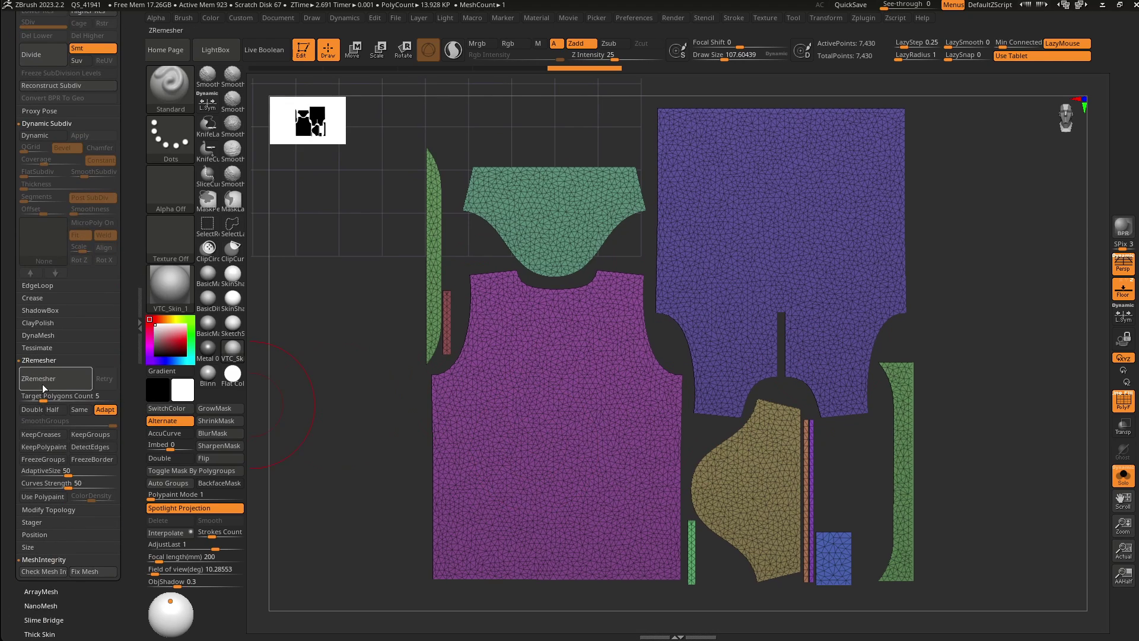
left_click(65, 386)
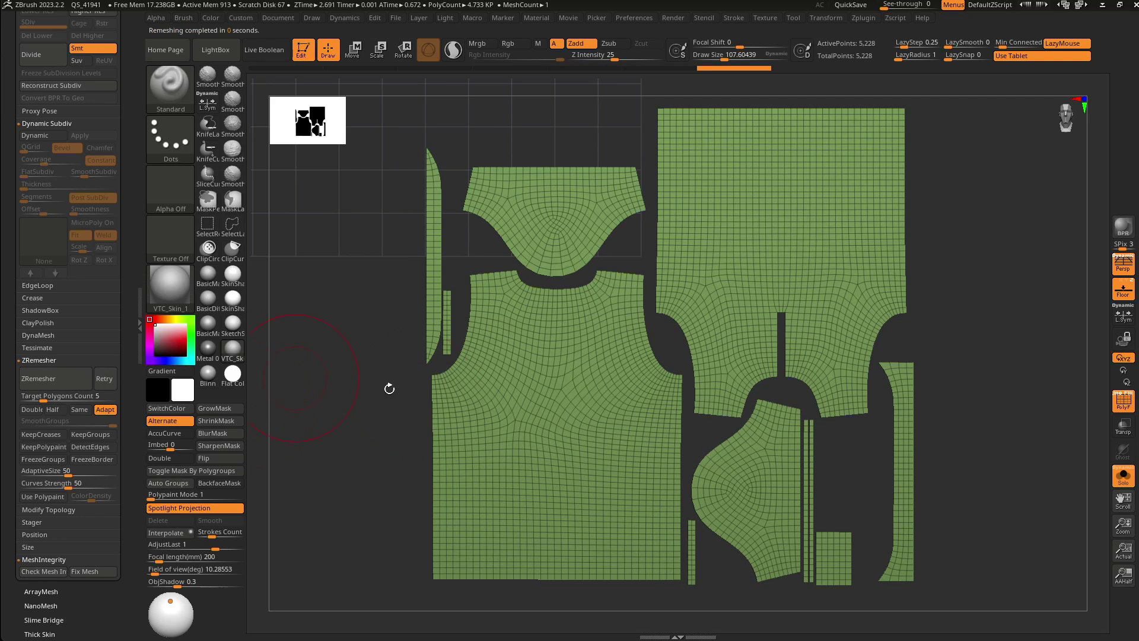
left_click(53, 395)
left_click_drag(129, 389, 127, 377)
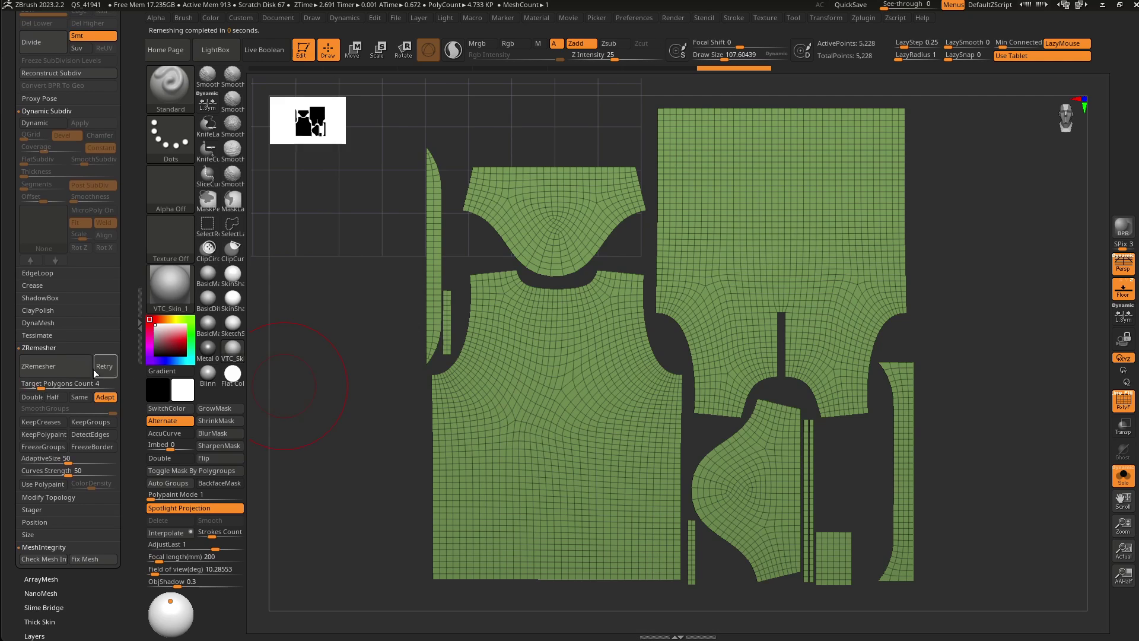
left_click(62, 371)
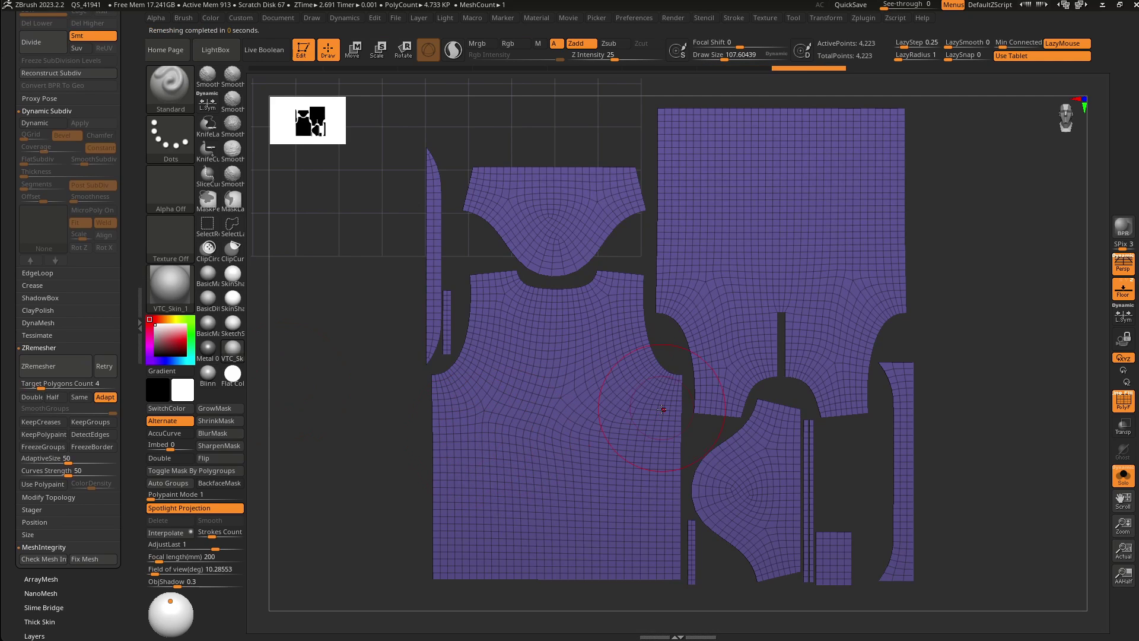
- Remesh the flat mesh with Target Polygons Count 3, and repeat the remesh with Adapt turned off
left_click(58, 381)
type("3")
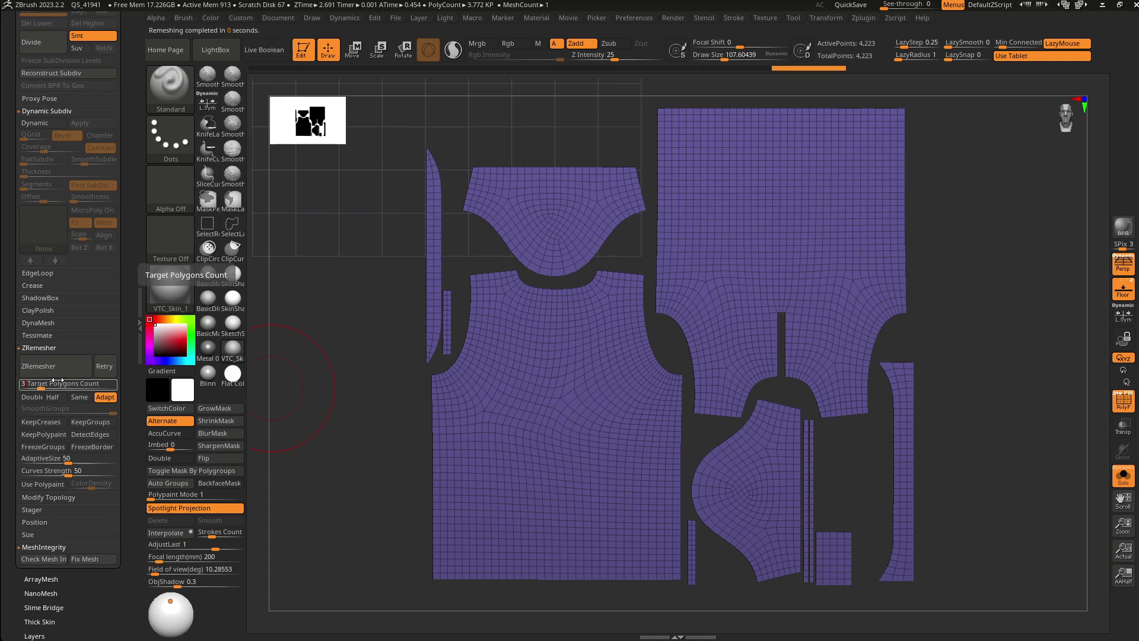
key("Return")
left_click(64, 370)
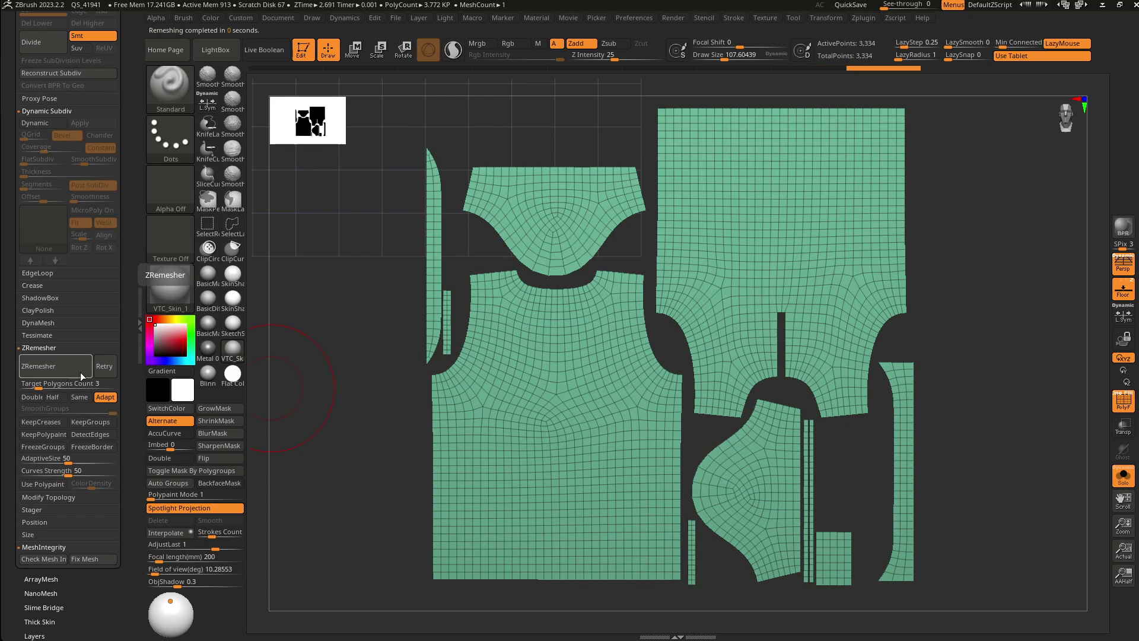
left_click(105, 397)
left_click(59, 361)
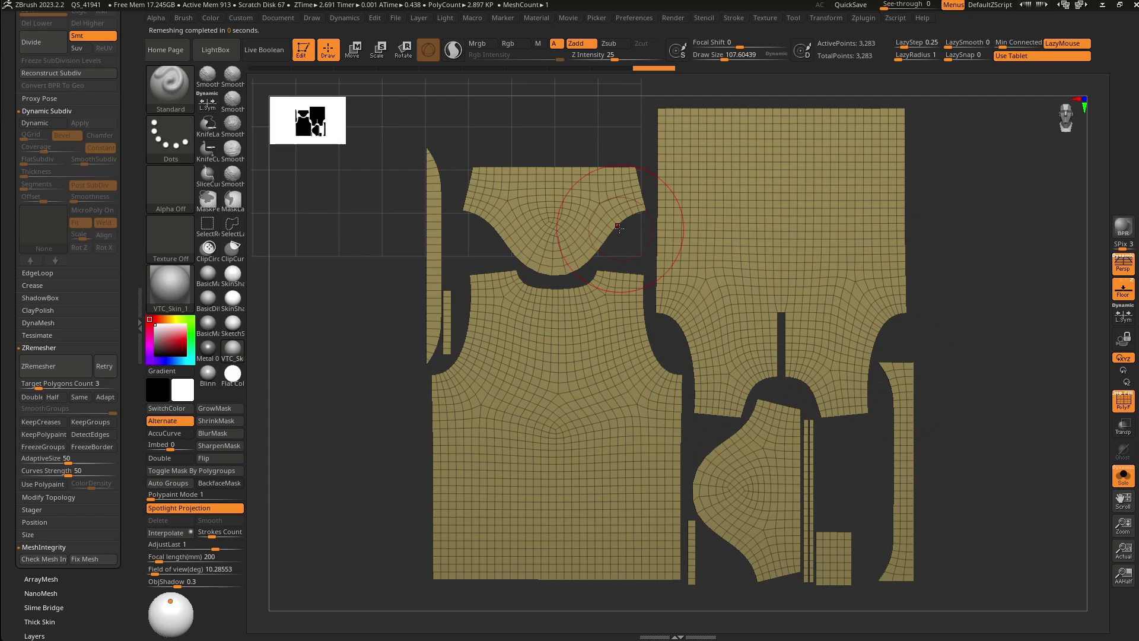
- Export the remeshed flat mesh as an FBX file with the FBX ExportImport plugin
left_click(869, 20)
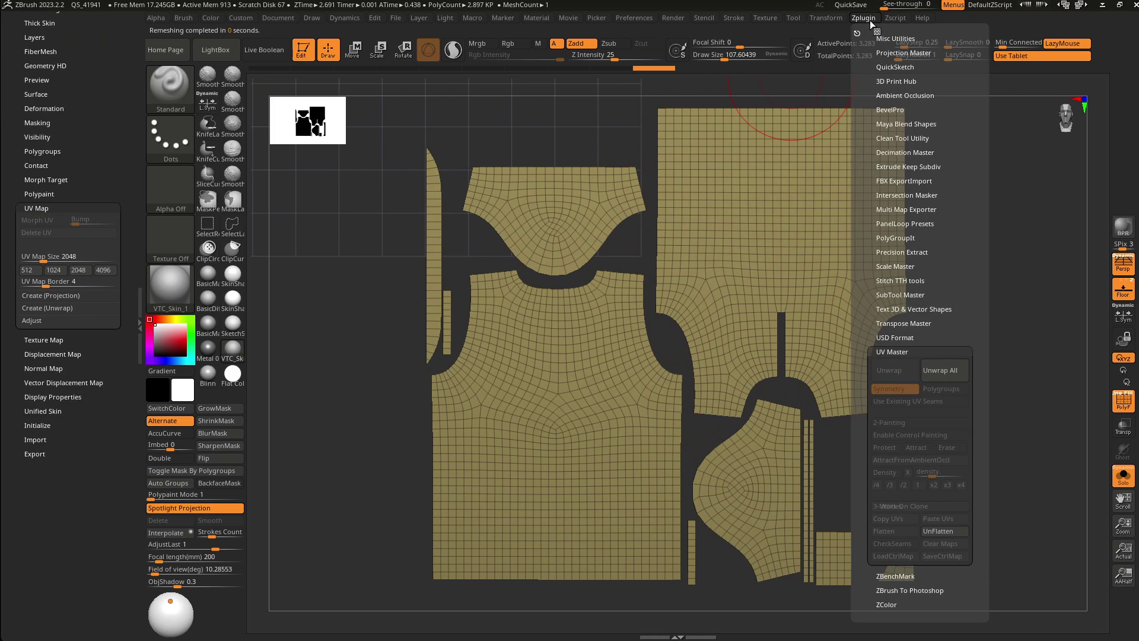
left_click(891, 352)
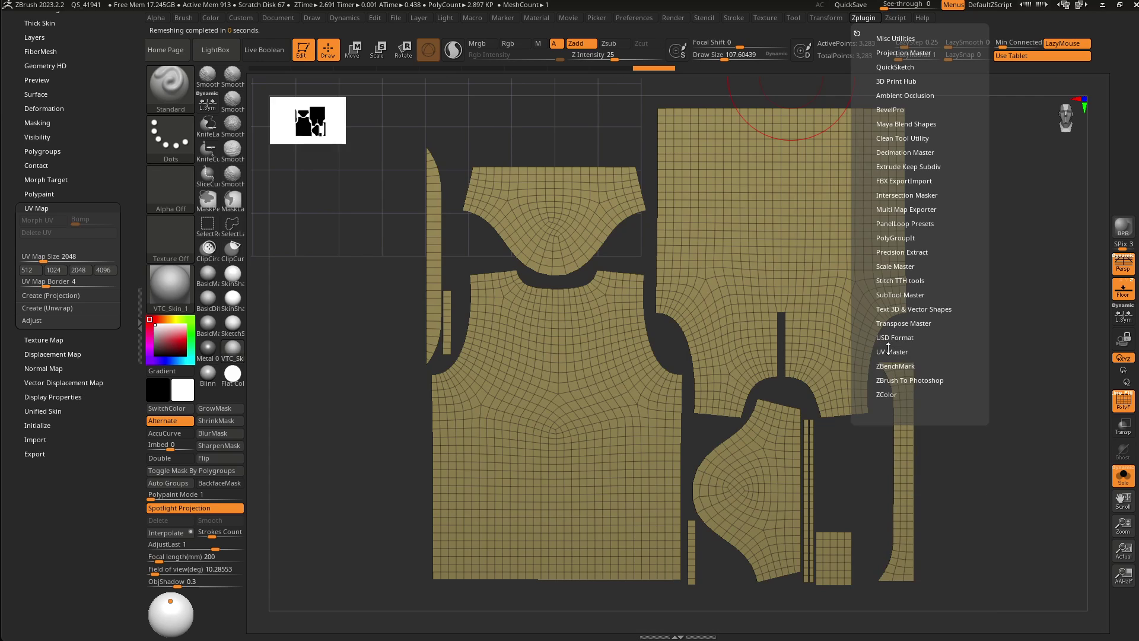
left_click(897, 188)
left_click(887, 261)
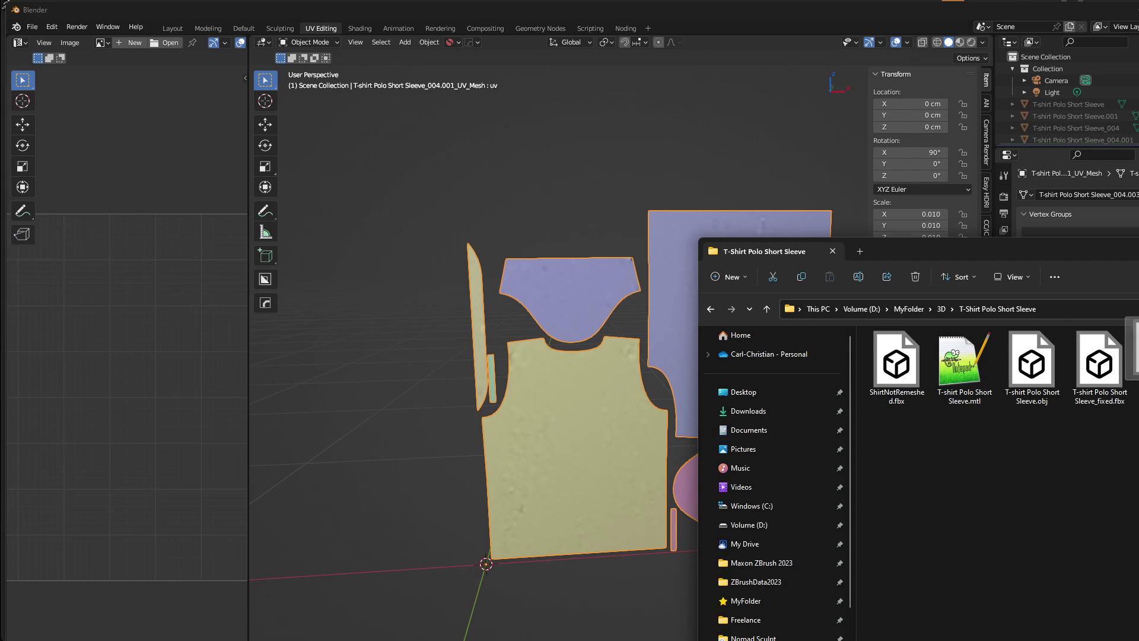
- Switch to Blender, import the remeshed FBX from the T-Shirt Polo Short Sleeve folder, and select the imported mesh
left_click_drag(896, 362, 542, 153)
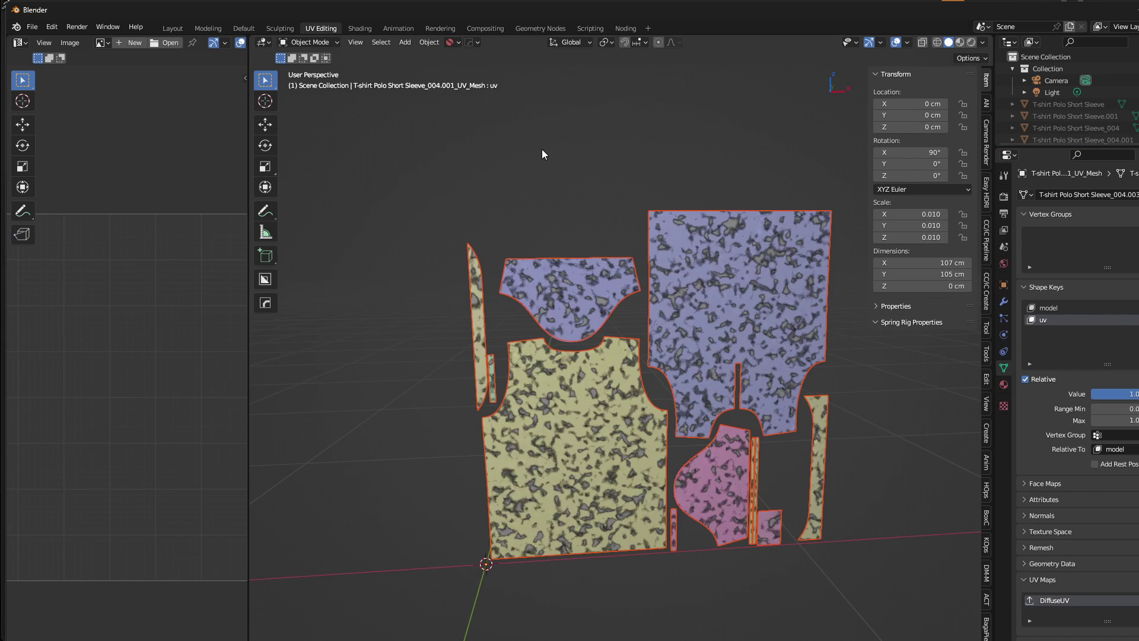
left_click_drag(1067, 147, 1067, 270)
left_click(1066, 164)
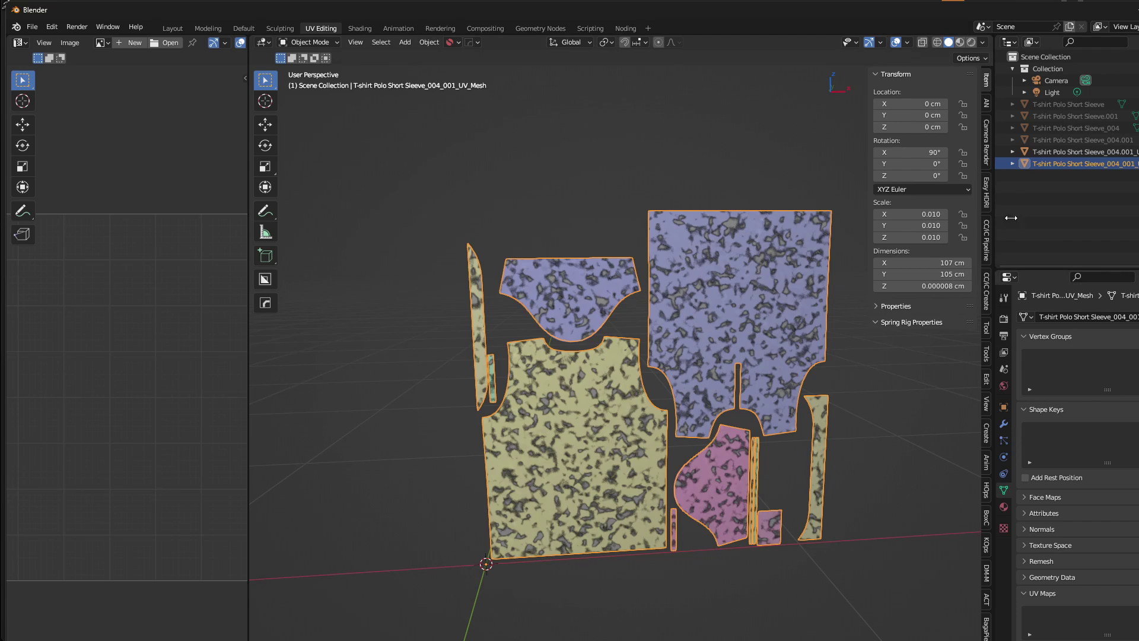
- Move the original triangulated flat mesh aside to about X -54.7 cm and turn on the wireframe overlay
scroll(696, 232, "up", 1)
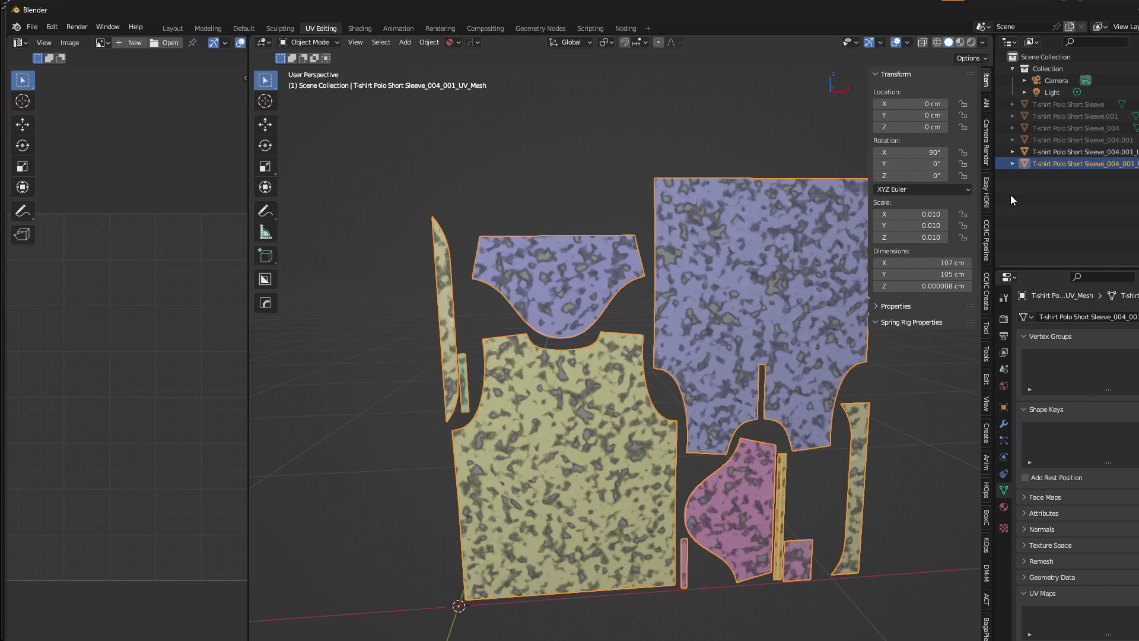
left_click(685, 302)
key("alt+v")
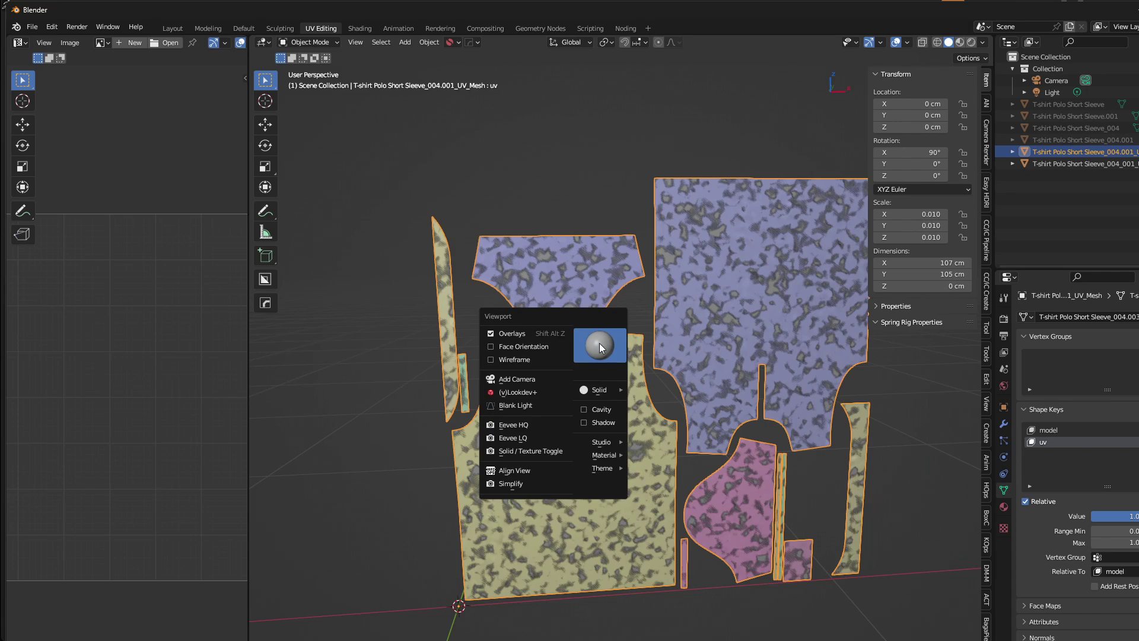
key("g")
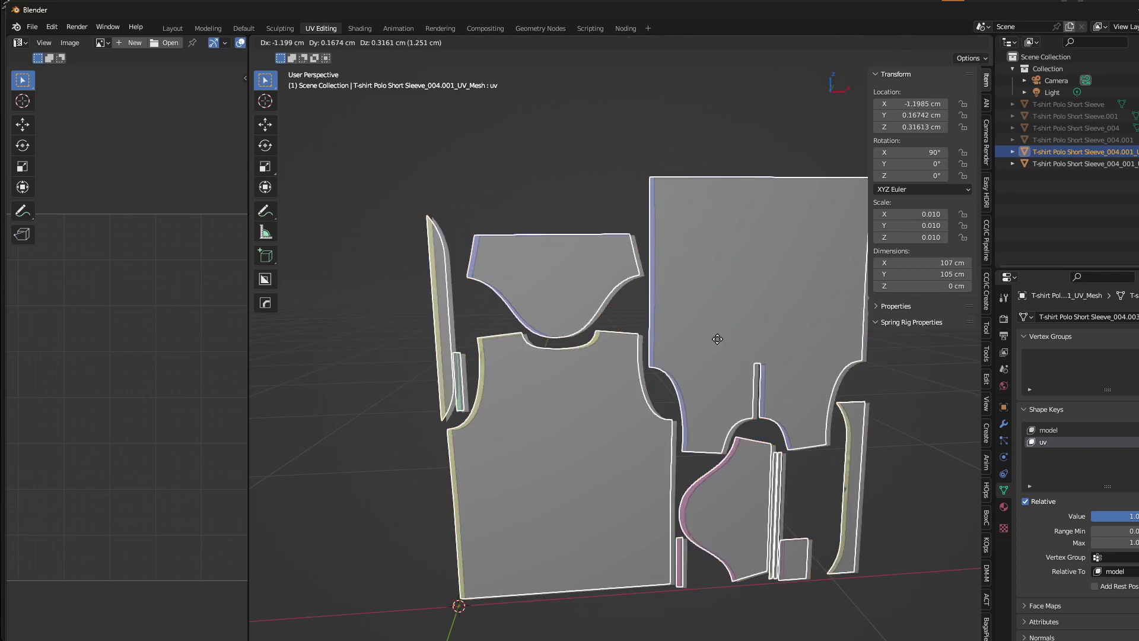
left_click(488, 343)
key("alt+v")
left_click(470, 262)
scroll(477, 293, "down", 2)
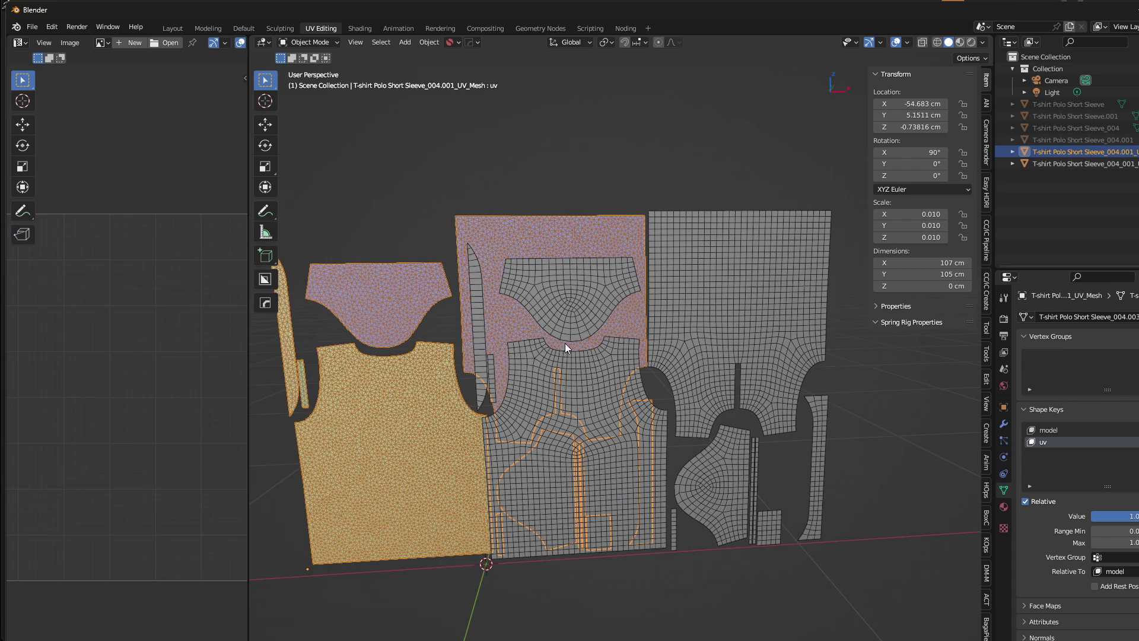
- Compare the wireframes of the original triangulated flat mesh and the remeshed quad mesh
left_click(394, 230)
left_click(408, 345)
left_click(446, 336)
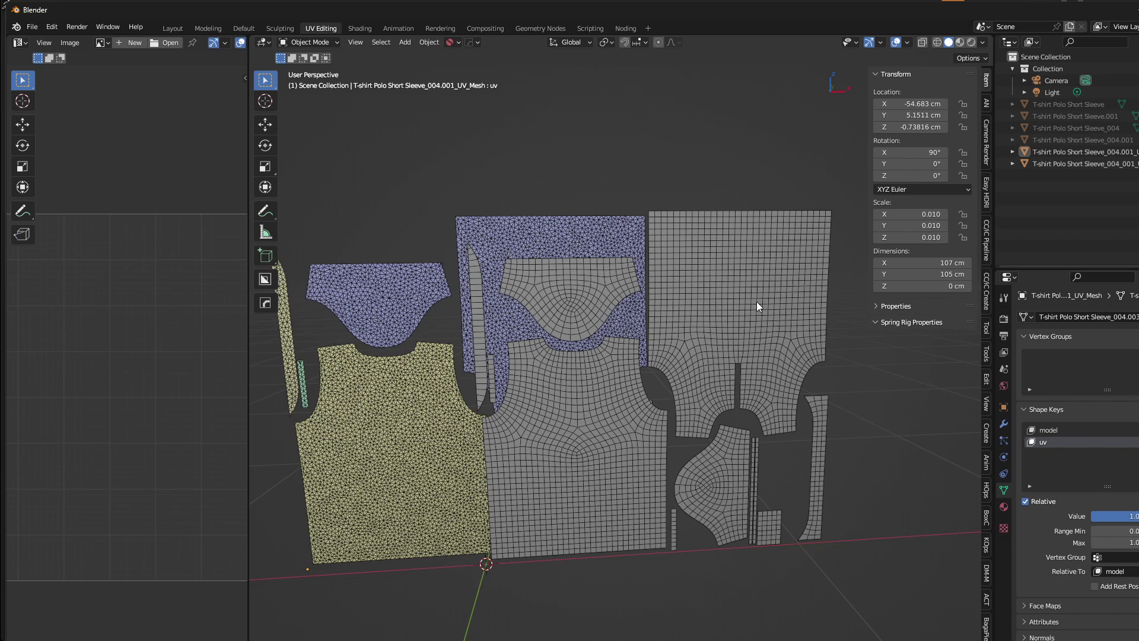
left_click(365, 276)
key("alt+a")
left_click(673, 329)
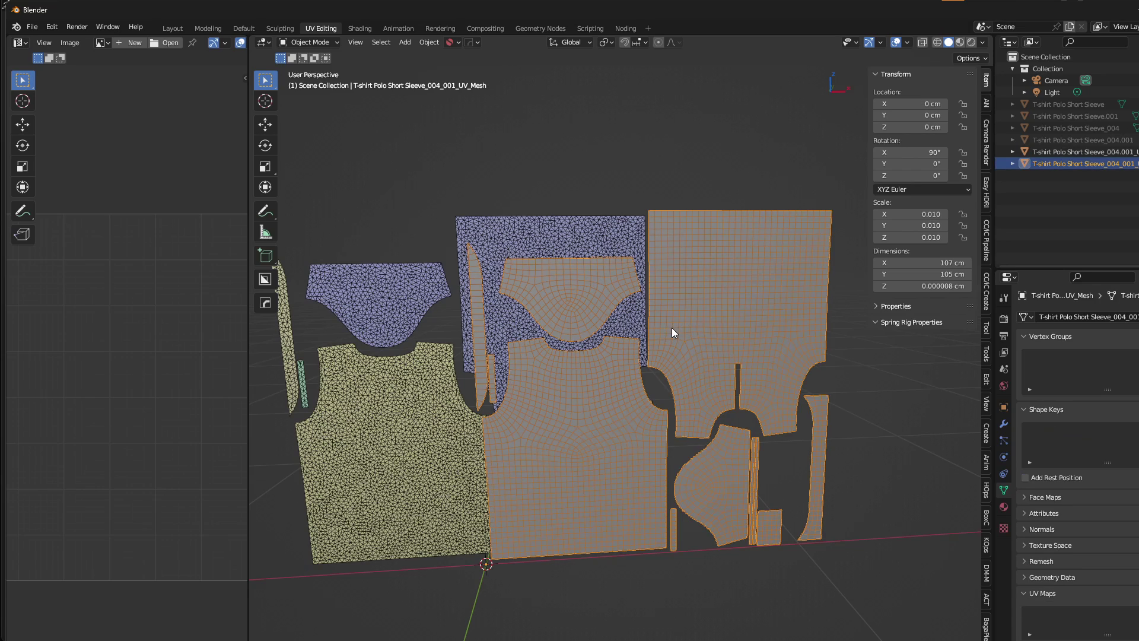
left_click(357, 313)
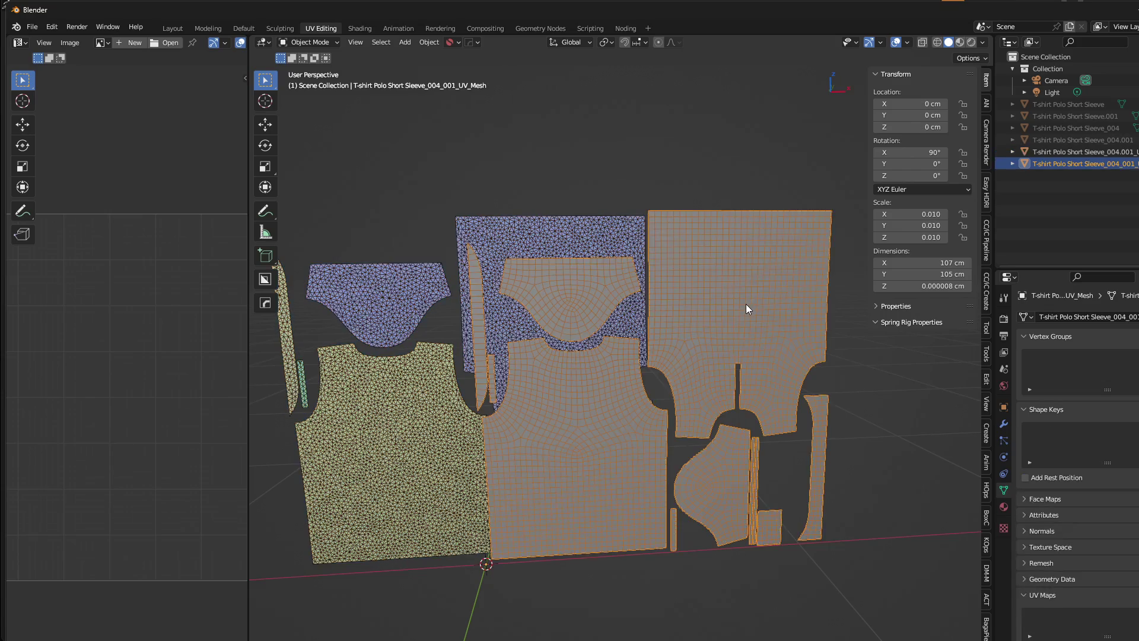
- Clear the original flat mesh's location so it overlaps the remeshed mesh at the origin
key("alt+g")
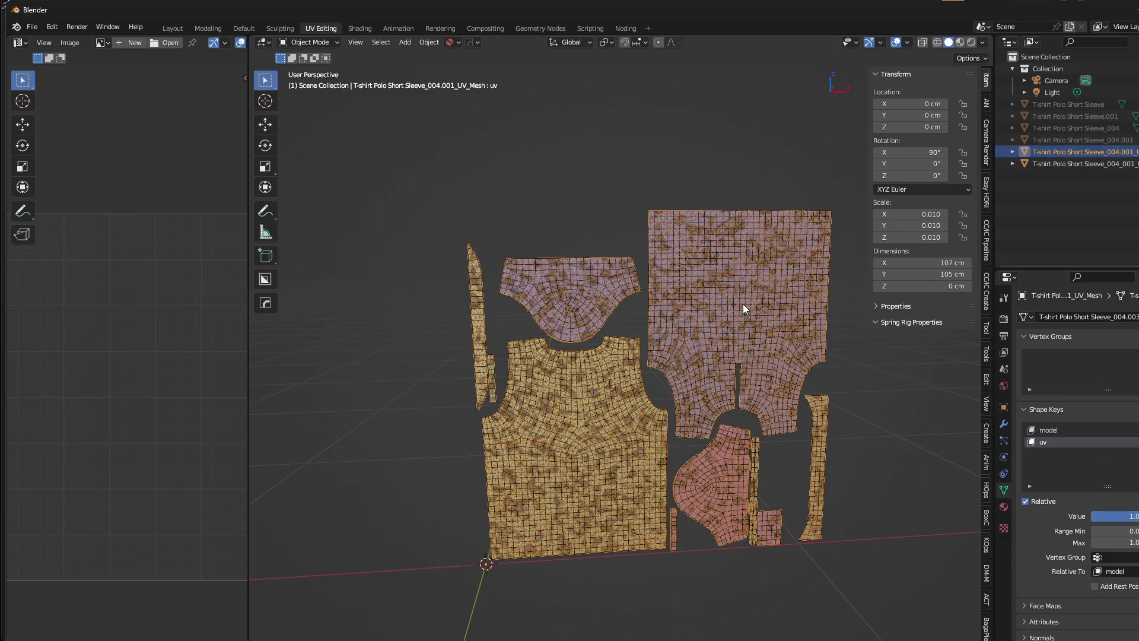
left_click(1031, 164)
left_click(1030, 156)
key("g")
key("Escape")
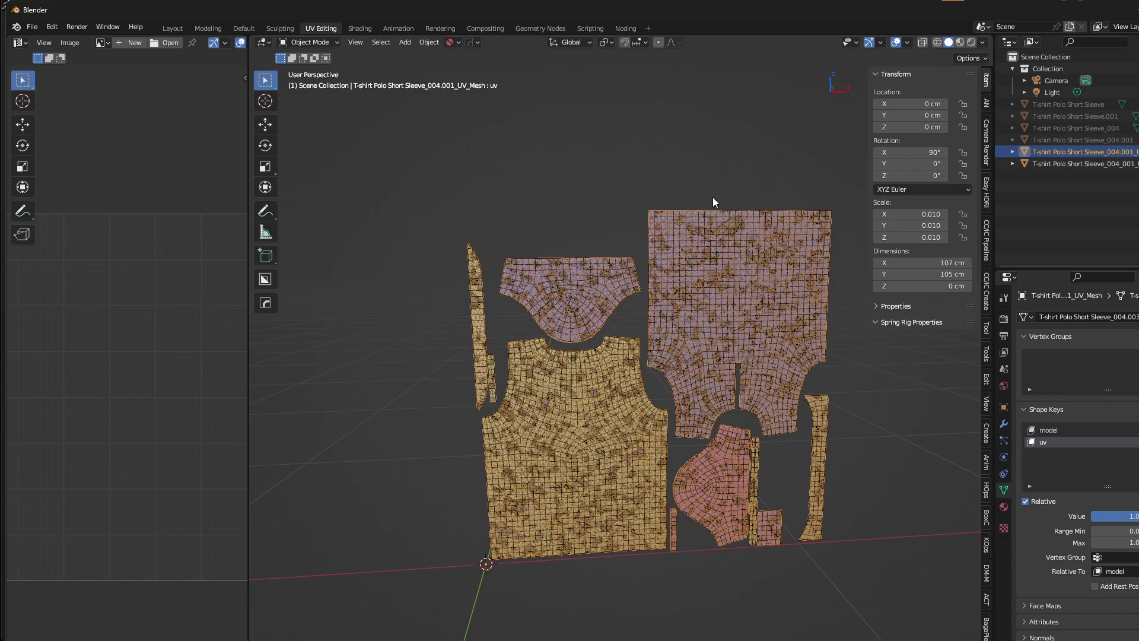
- Add a Surface Deform modifier to the remeshed mesh, target the original flat UV mesh, and bind it
left_click(1004, 423)
left_click(1048, 164)
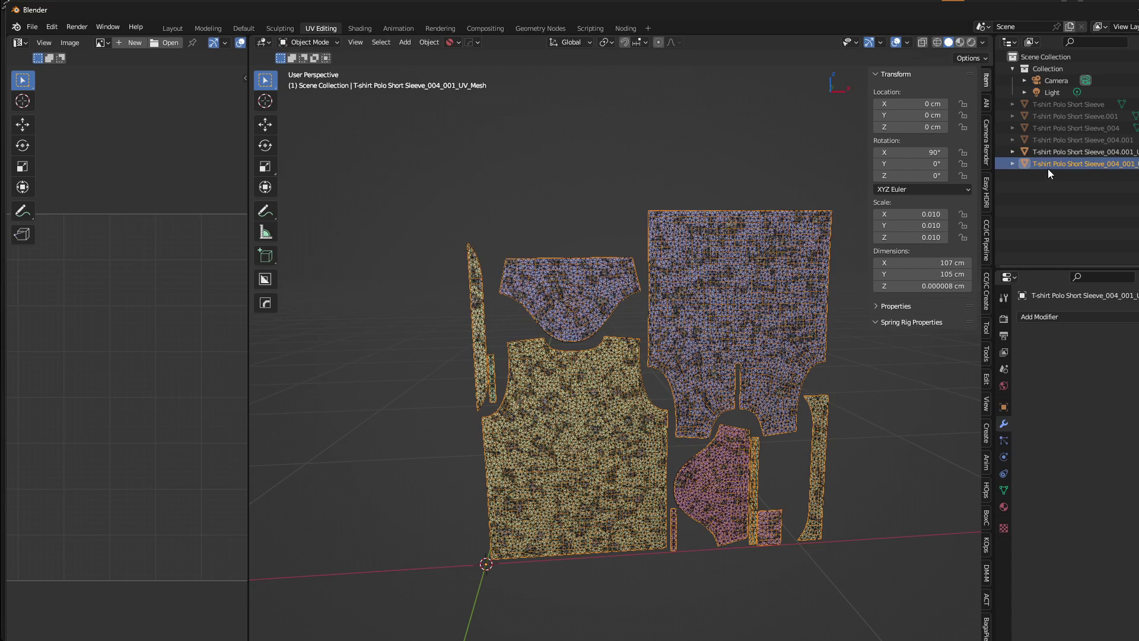
left_click(1049, 319)
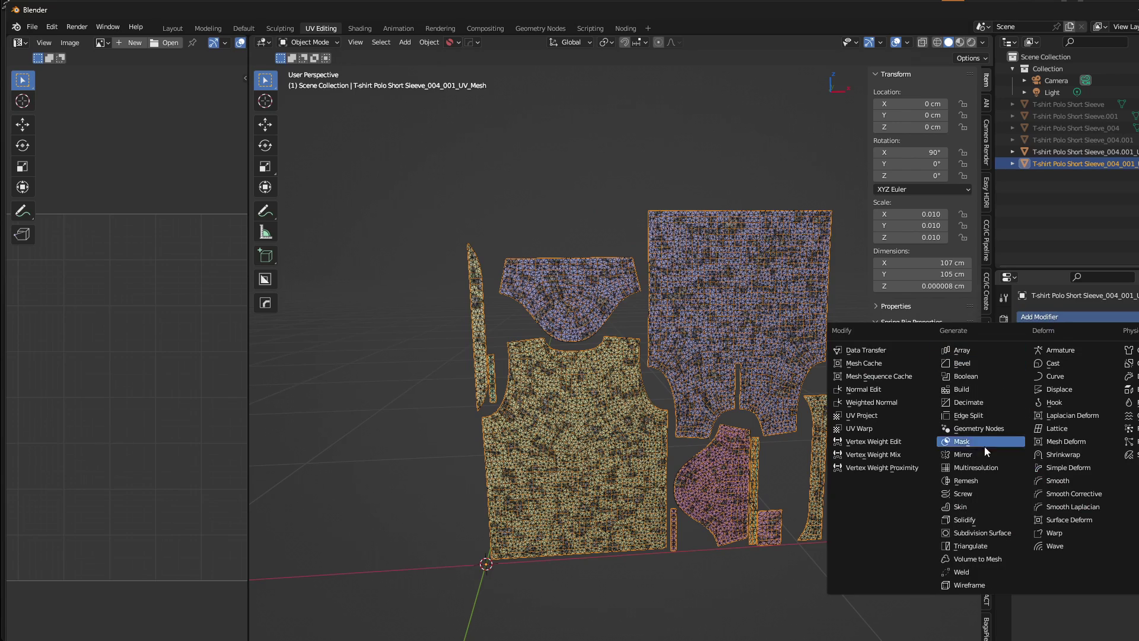
left_click(1077, 520)
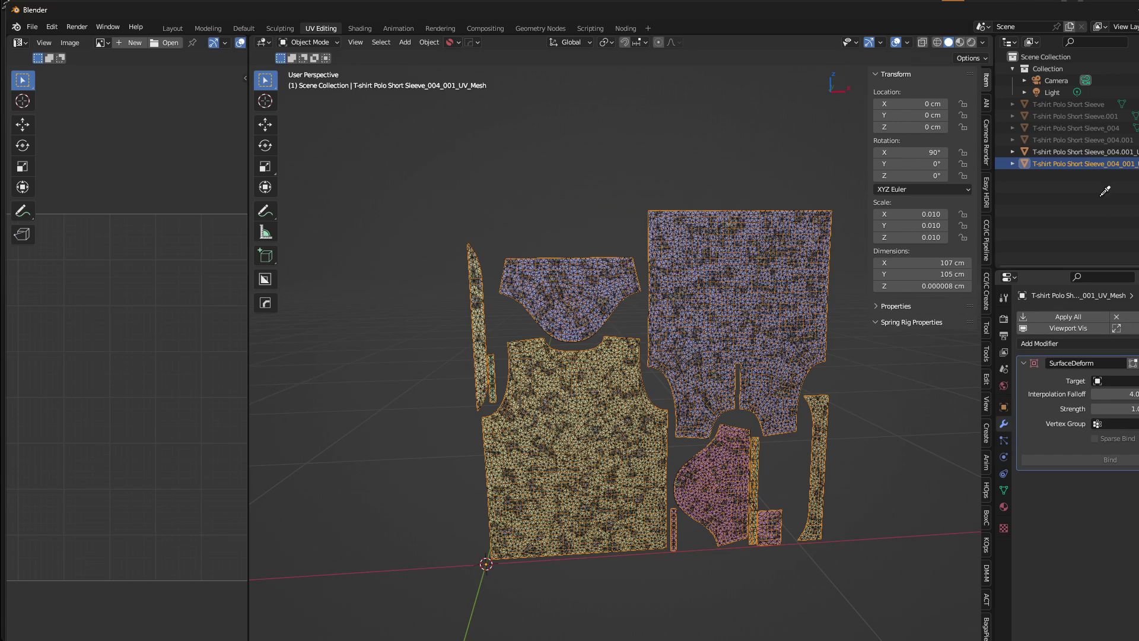
left_click(1085, 151)
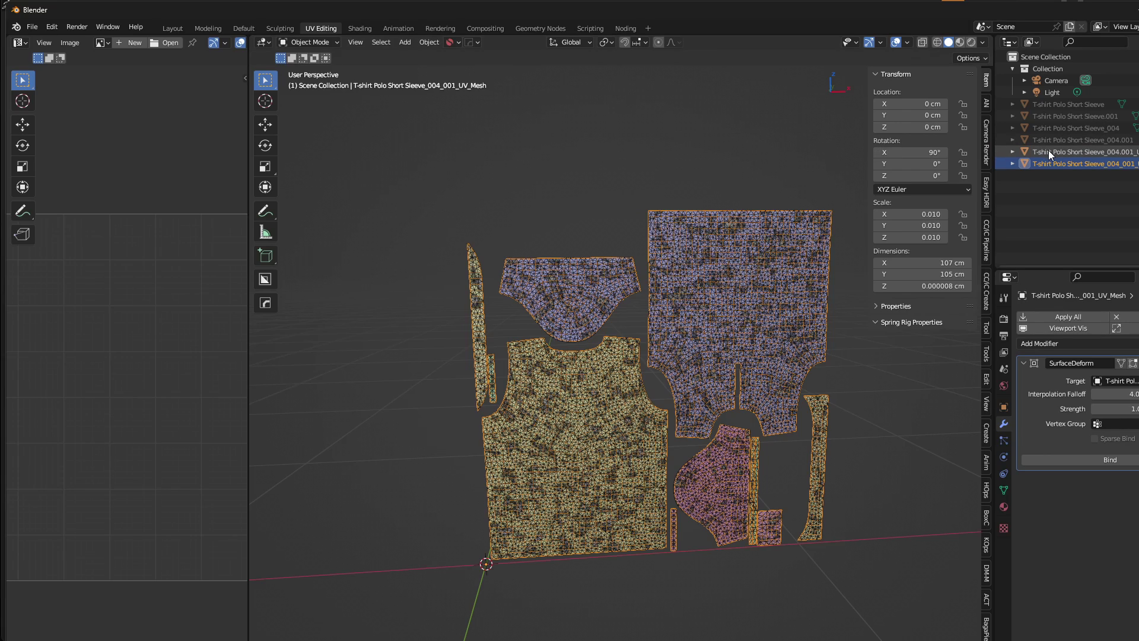
left_click(1064, 459)
- Select the original flat mesh, show its shape keys, and hide it in the viewport
left_click(1114, 153)
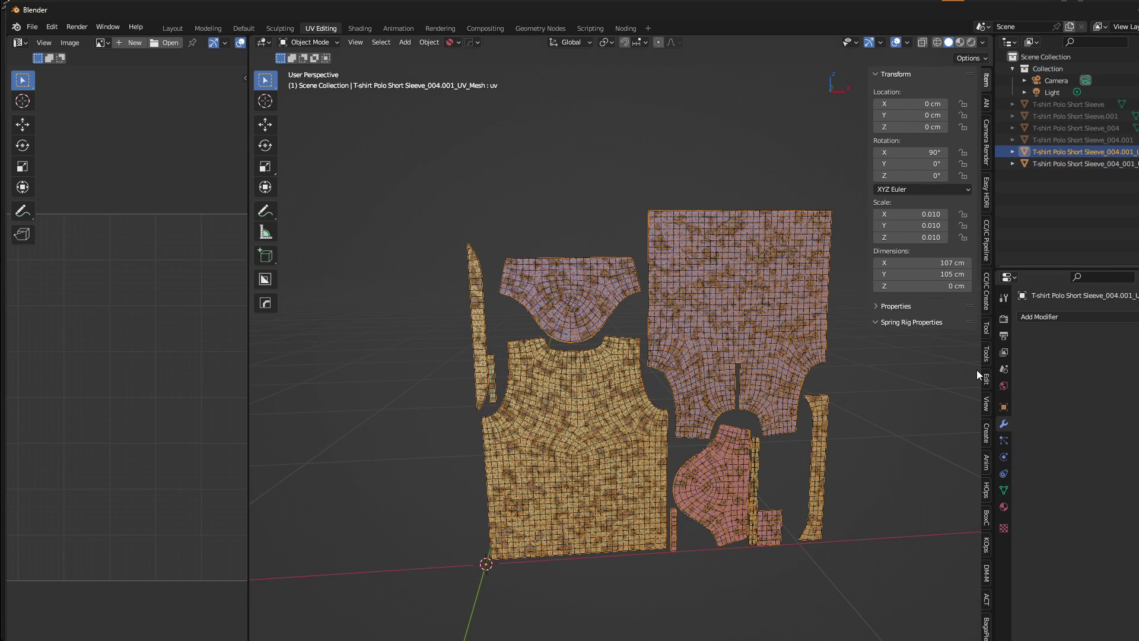
left_click(1004, 490)
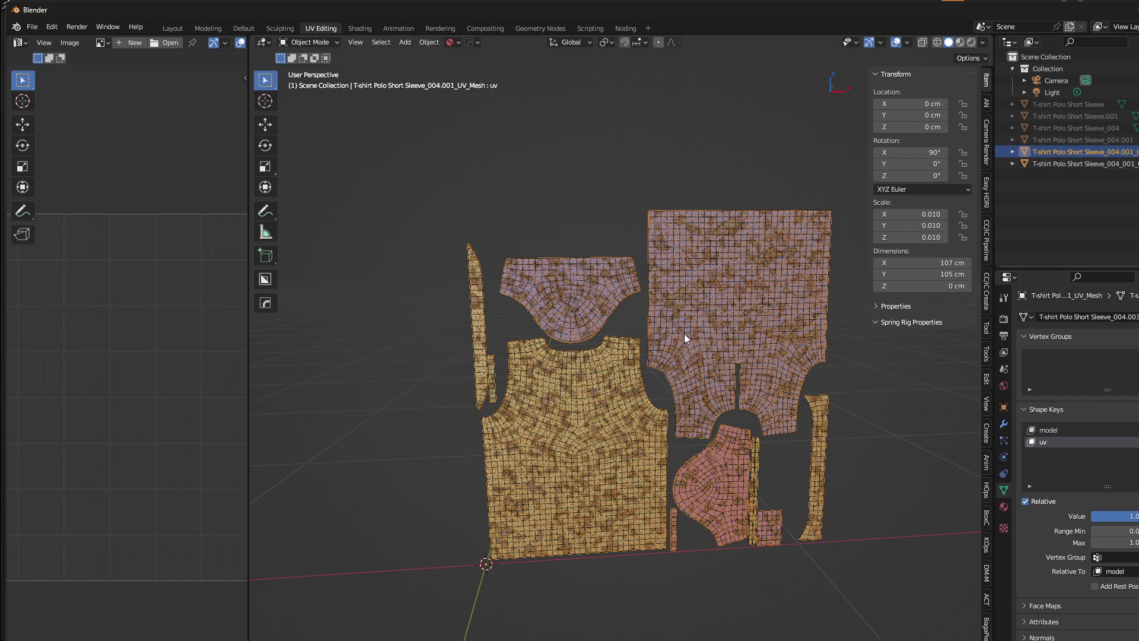
left_click(1138, 152)
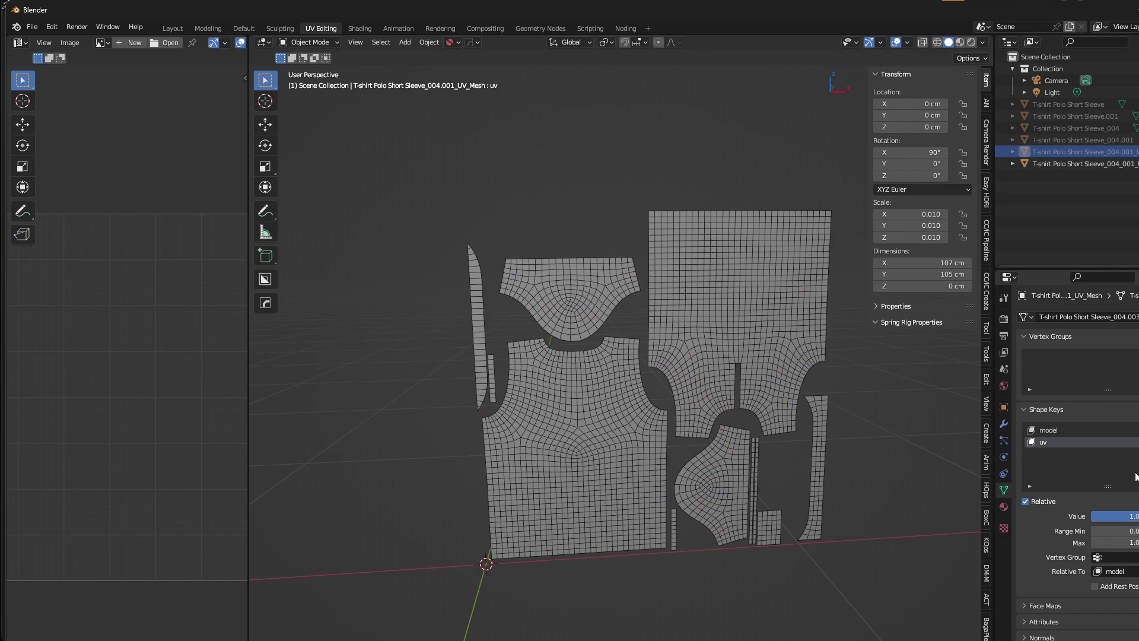
- Set the original mesh's uv shape key value to 0 and examine the remeshed topology on the 3D shirt
left_click_drag(1115, 516, 1023, 516)
middle_click_drag(485, 245, 645, 466, "shift")
scroll(662, 410, "up", 1)
middle_click_drag(662, 411, 699, 425)
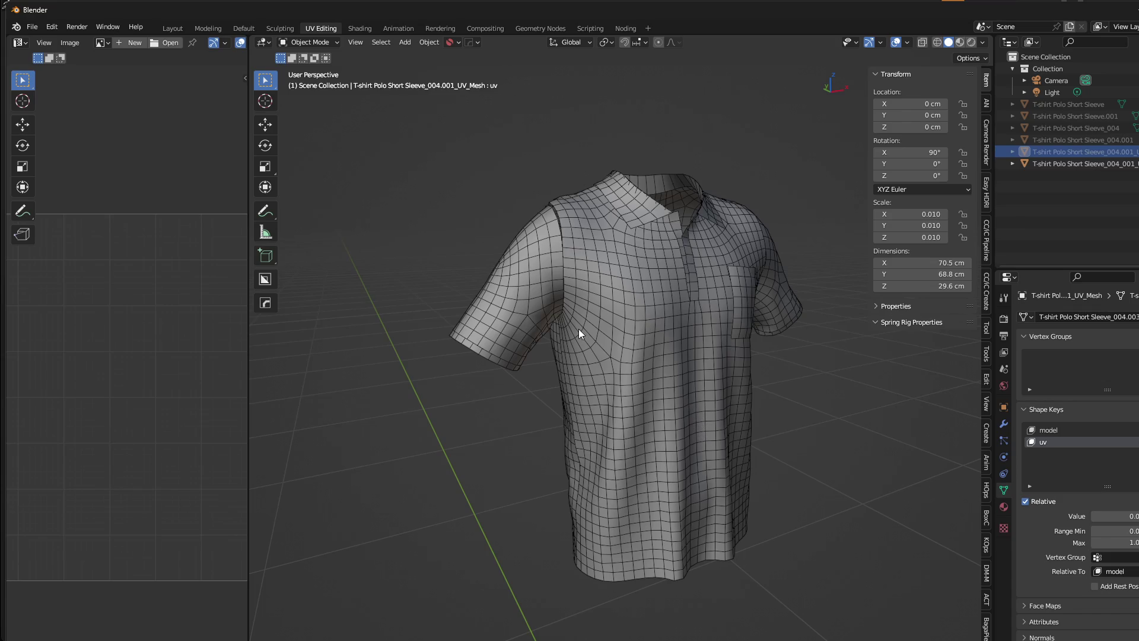
middle_click_drag(578, 329, 587, 296)
middle_click_drag(676, 374, 640, 302)
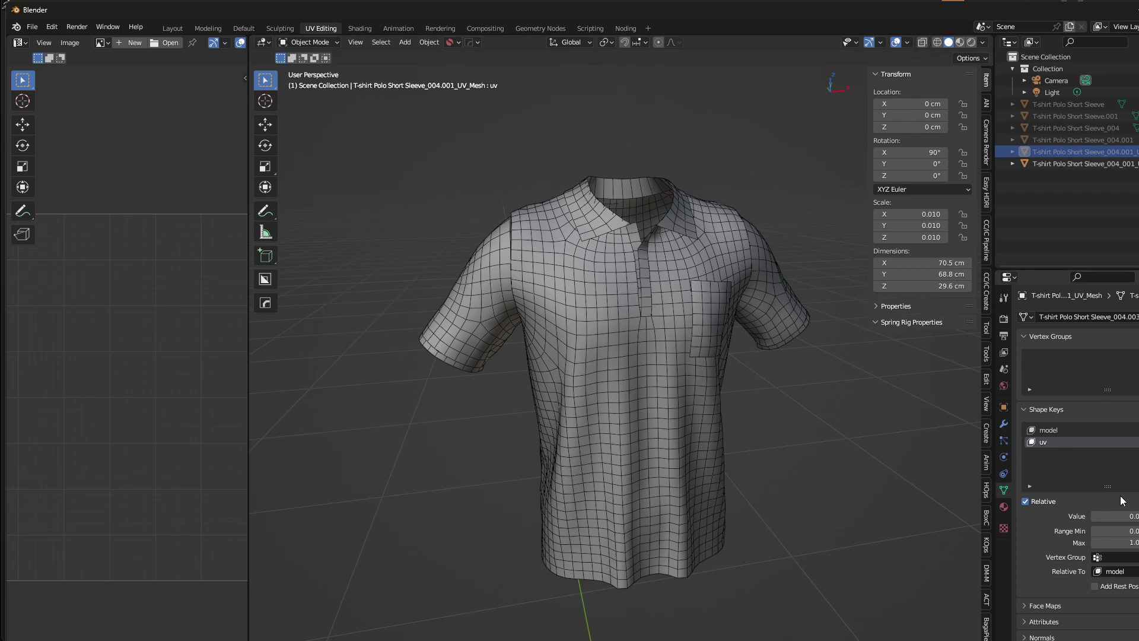
- Set the uv shape key value to 1 and enter Edit Mode on the remeshed flat mesh
left_click_drag(1105, 516, 1136, 516)
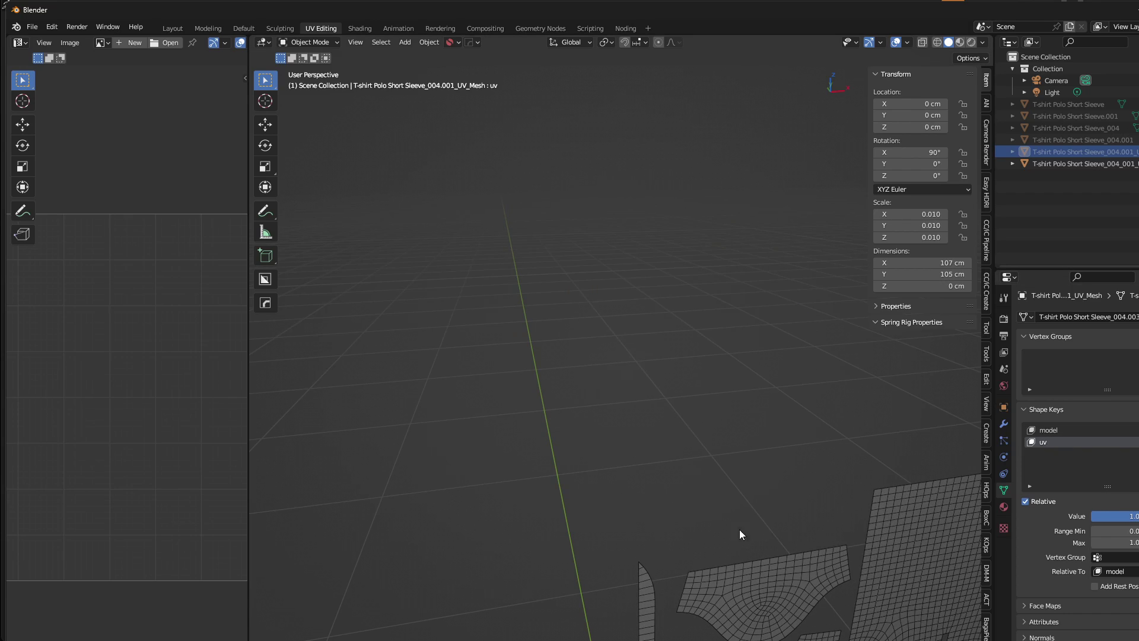
middle_click_drag(739, 534, 632, 335)
scroll(650, 426, "down", 1)
left_click(707, 392)
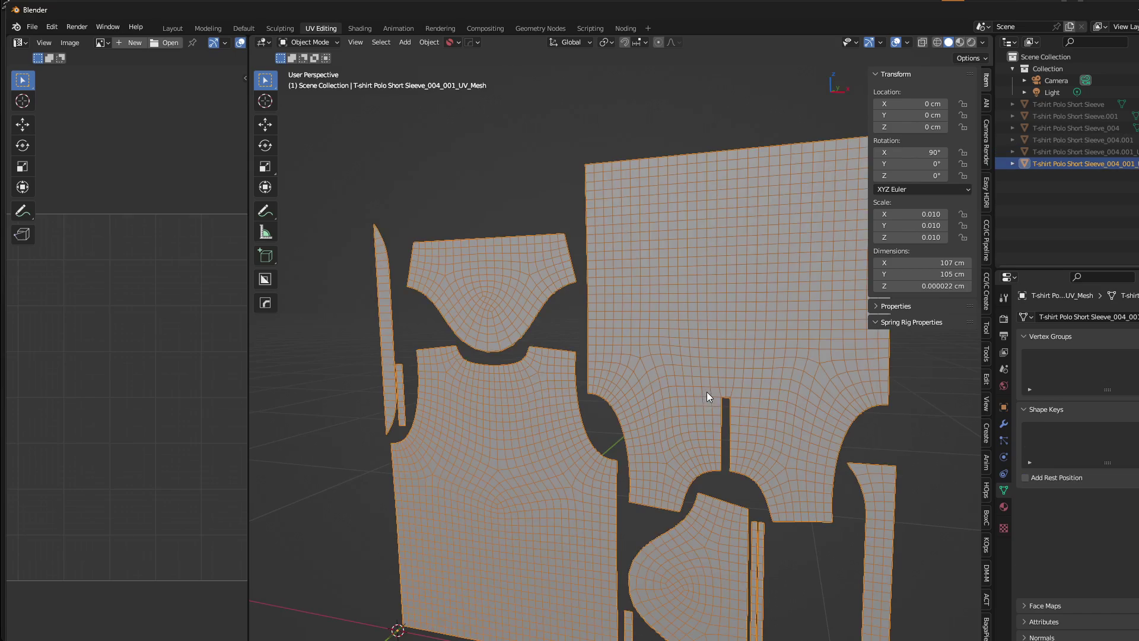
key("Tab")
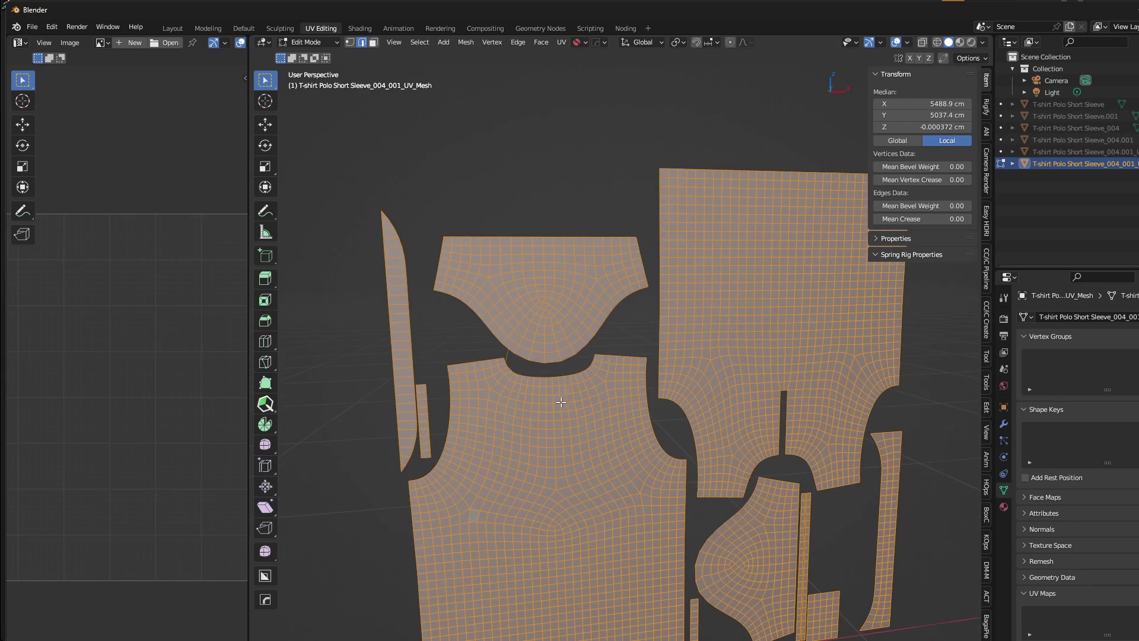
- Add a centred edge loop through the middle of the curved sleeve panel above the torso panel
left_click(538, 345)
key("ctrl+r")
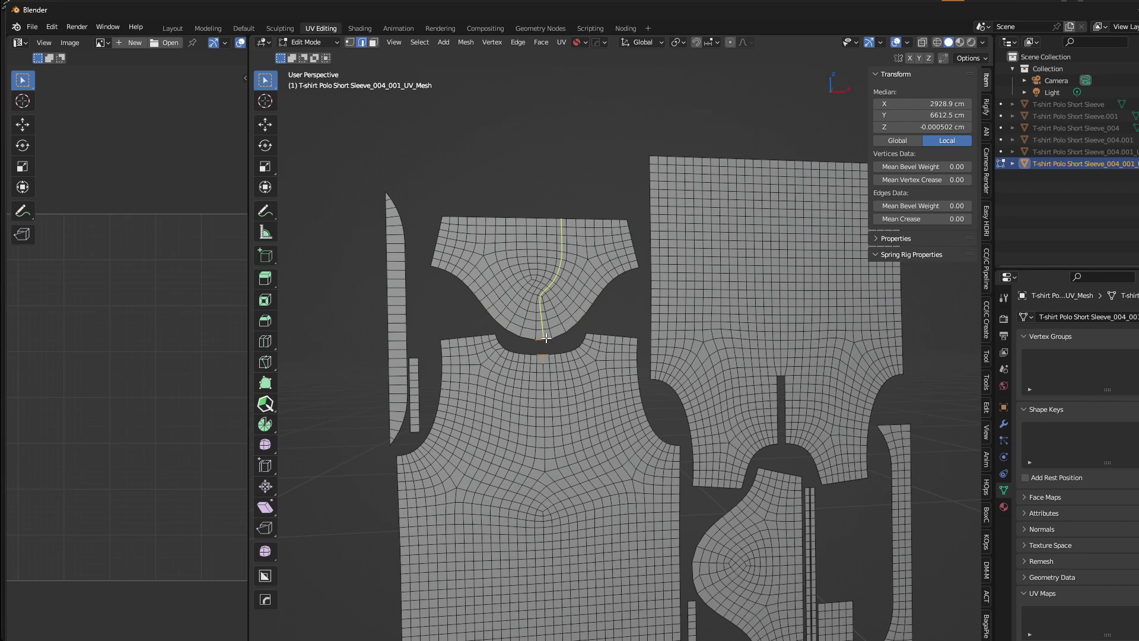
left_click(545, 327)
right_click(545, 327)
right_click(545, 319)
key("Escape")
- Add a centred edge loop across the middle of the other curved sleeve panel, below the large split panel
middle_click_drag(719, 591, 653, 523, "shift")
key("ctrl+r")
left_click(640, 501)
right_click(655, 457)
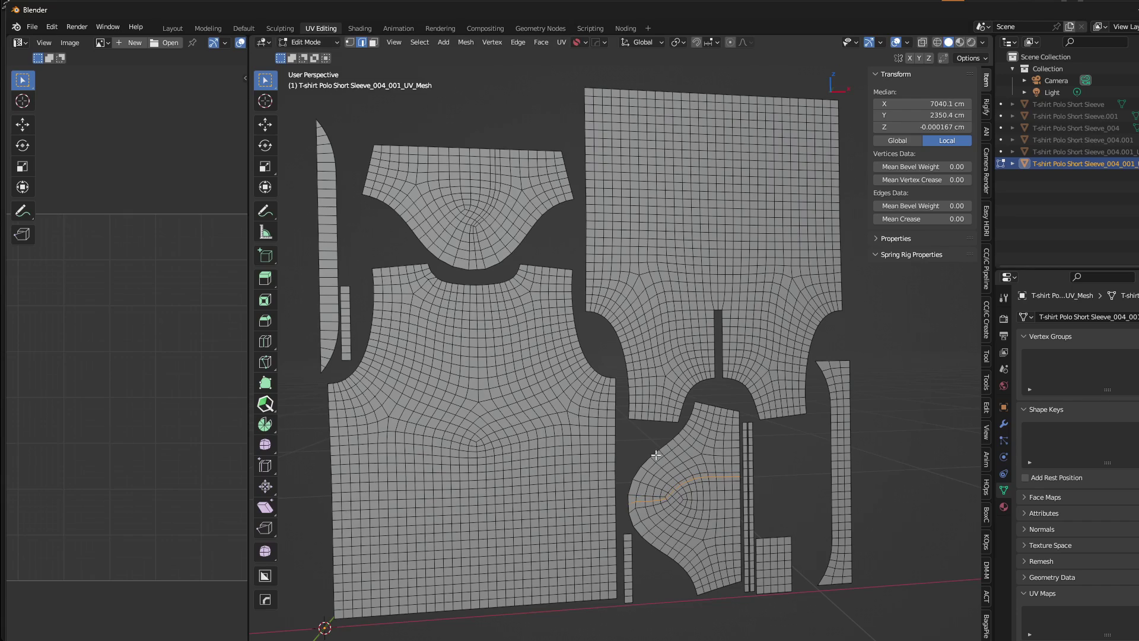
- Add another centred edge loop across the curved sleeve panel below the split panel, beside the previous loop
key("ctrl+r")
left_click(637, 509)
right_click(677, 451)
middle_click_drag(673, 424, 692, 392, "shift")
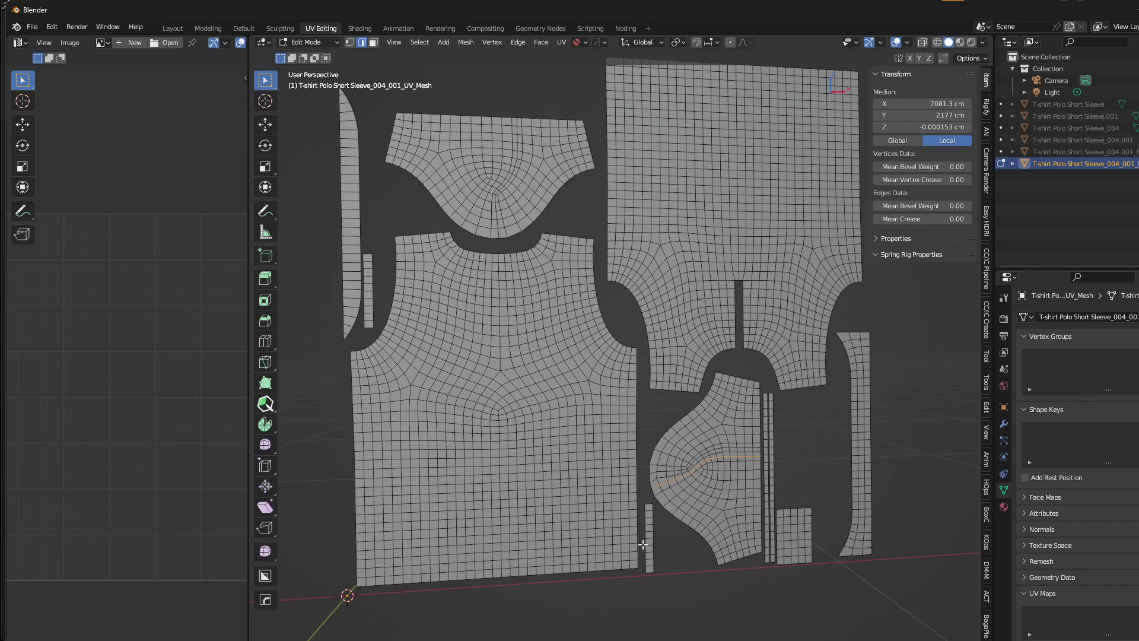
- Add a lengthwise edge loop through the short narrow strip between the large torso panel and the curved sleeve panel
middle_click_drag(642, 543, 652, 496, "shift")
key("ctrl+r")
left_click(655, 524)
left_click(656, 522)
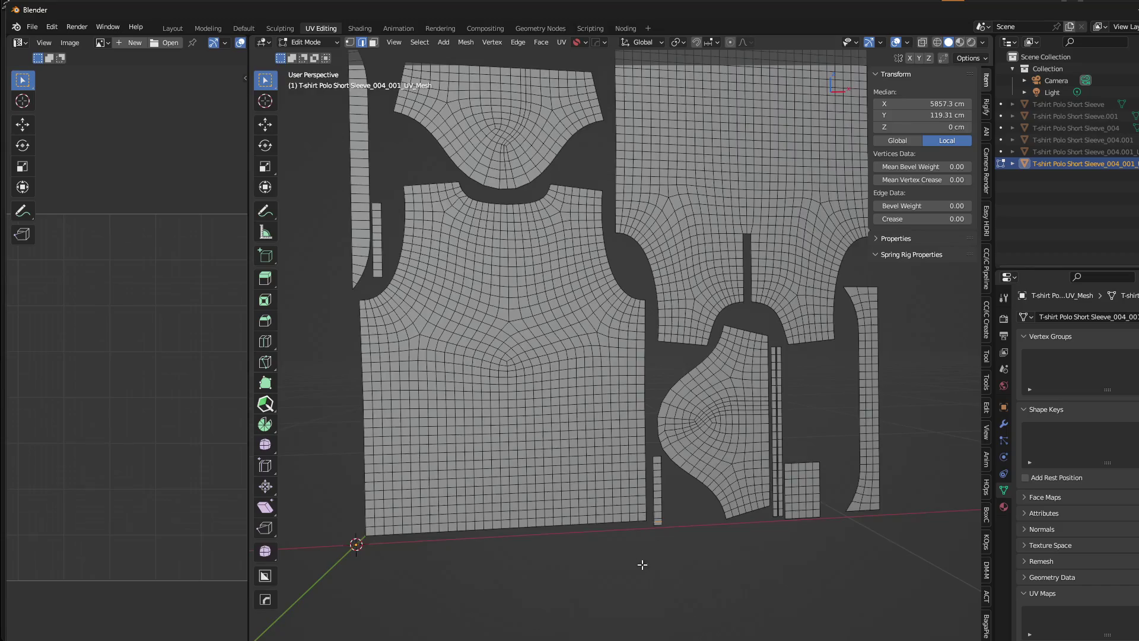
- Add a lengthwise edge loop through the short narrow strip beside the long curved strip, left of the torso panel
scroll(640, 562, "up", 4)
scroll(639, 304, "down", 5)
middle_click_drag(639, 305, 738, 486, "shift")
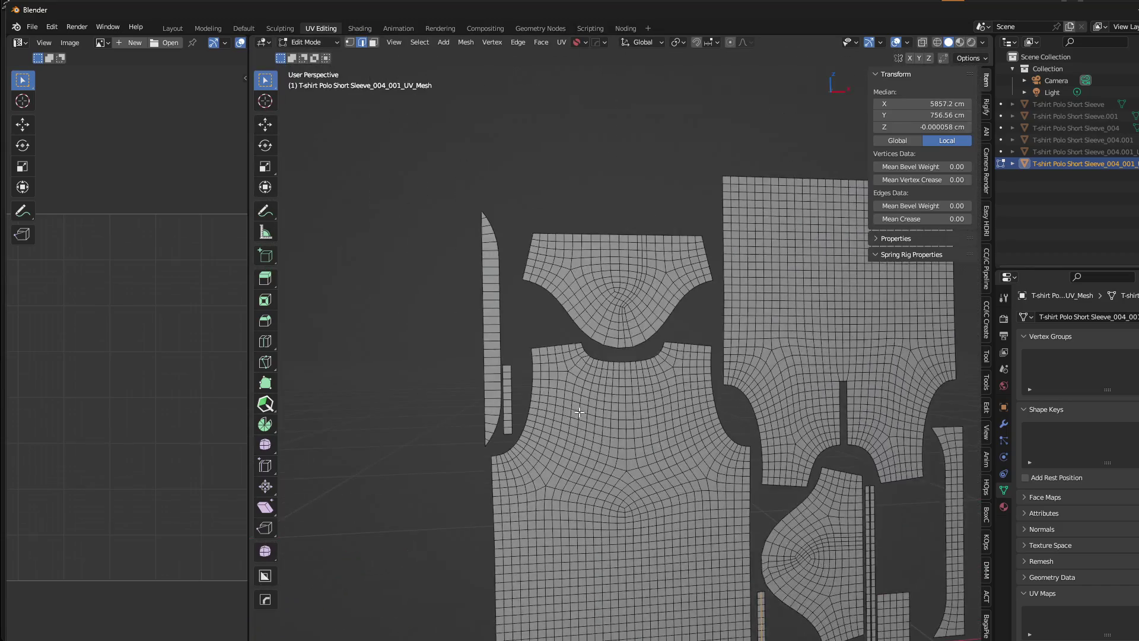
scroll(593, 388, "up", 3)
key("ctrl+r")
left_click(398, 385)
left_click(408, 261)
middle_click_drag(408, 261, 430, 373, "shift")
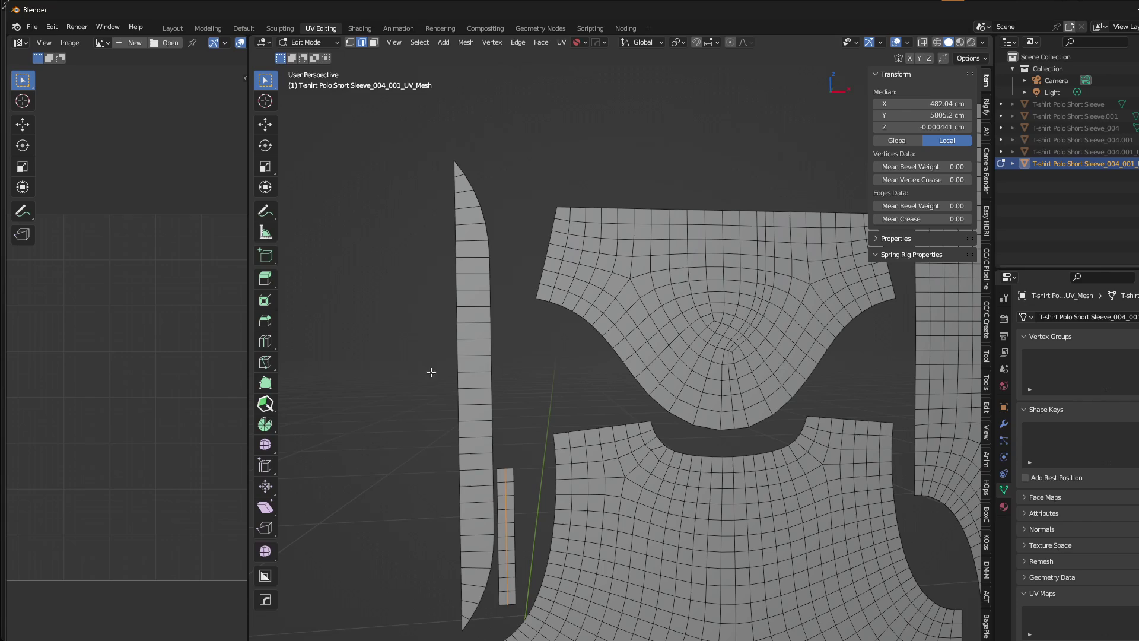
- Add a lengthwise edge loop through the long curved strip with pointed ends
key("ctrl+r")
left_click(470, 370)
left_click(471, 320)
scroll(496, 373, "down", 4)
middle_click_drag(577, 460, 377, 389, "shift")
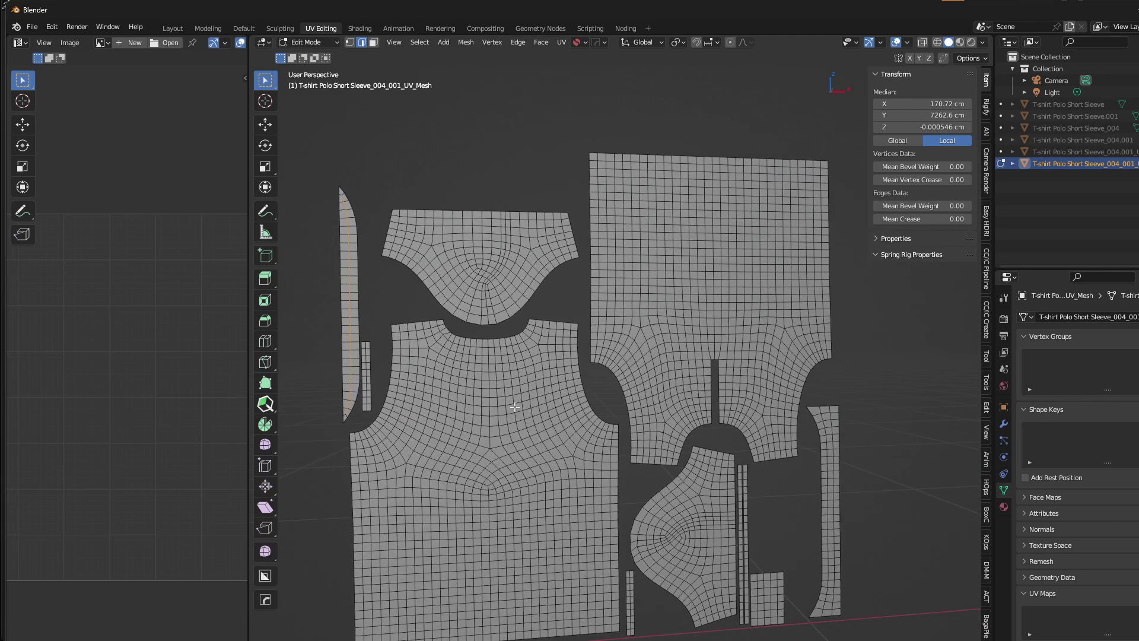
- Return to Object Mode and bind the remeshed mesh's Surface Deform modifier to its target
scroll(465, 381, "down", 1)
middle_click_drag(495, 436, 537, 431, "shift")
key("Tab")
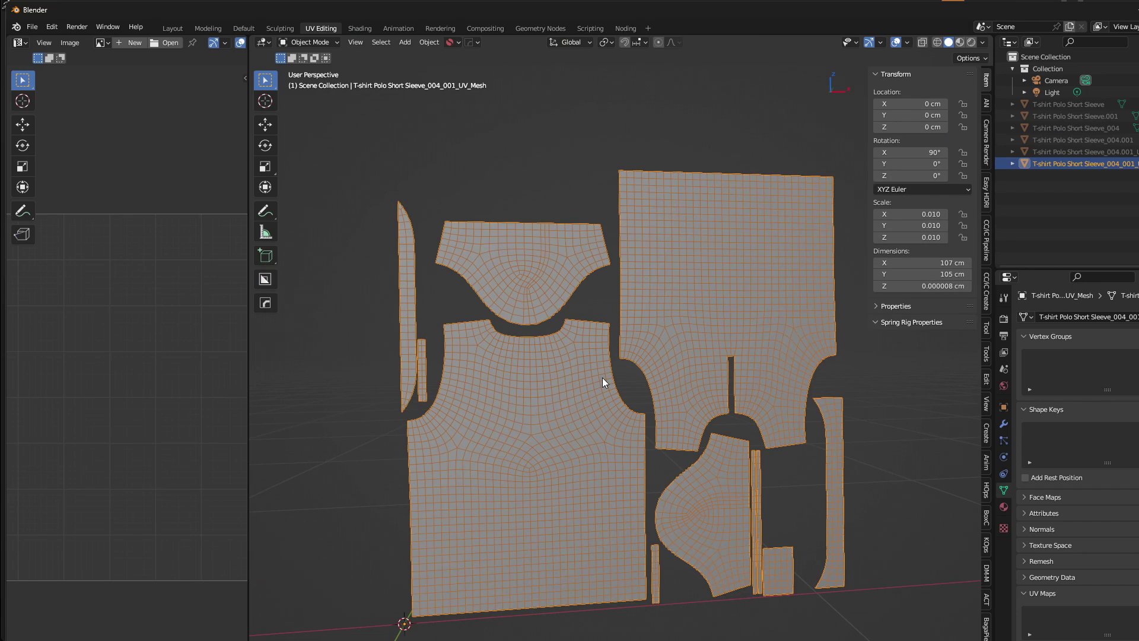
left_click(1003, 423)
left_click(1093, 461)
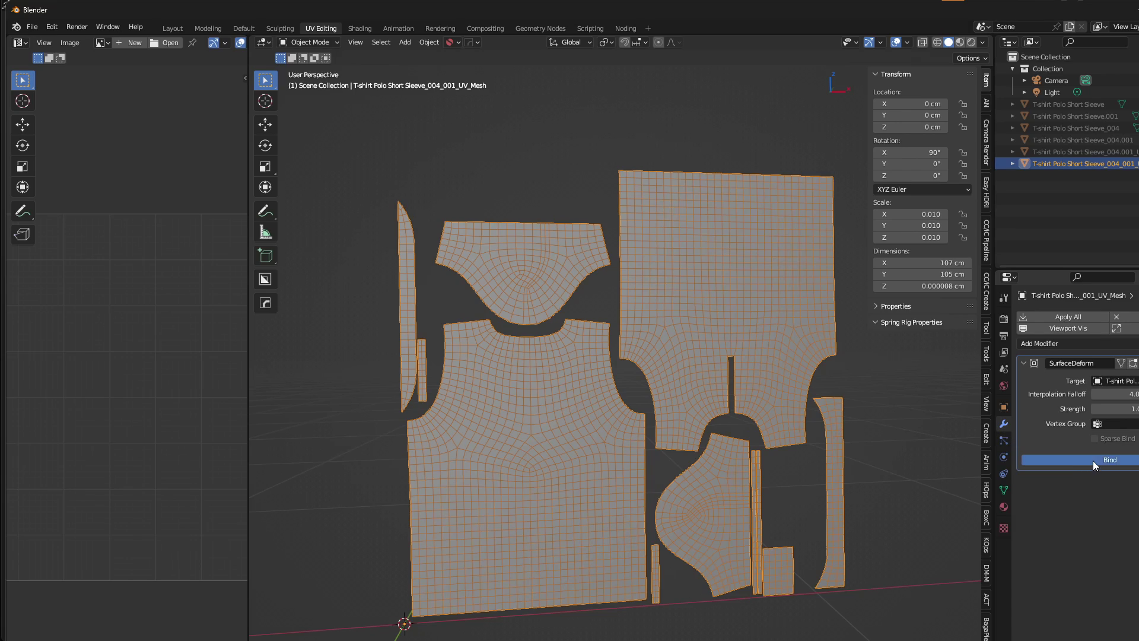
- Set the original mesh's uv shape key value to 0 and examine the shirt's topology from several sides
left_click(1002, 490)
left_click(1060, 152)
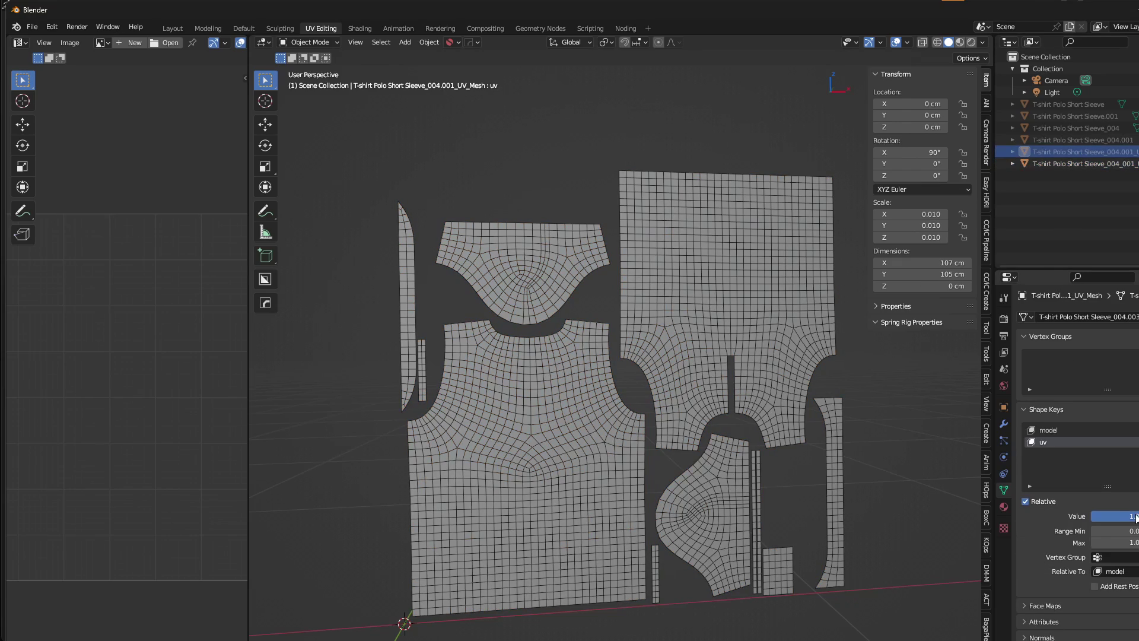
left_click_drag(1133, 516, 1071, 516)
middle_click_drag(460, 156, 701, 341, "shift")
scroll(681, 446, "up", 3)
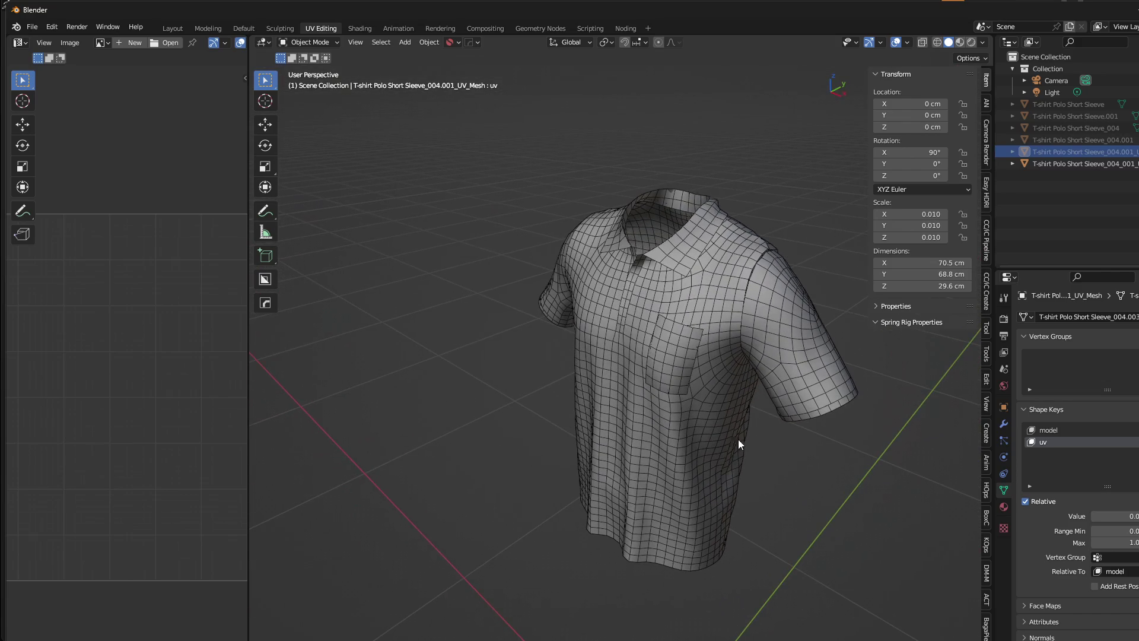
middle_click_drag(739, 443, 644, 392)
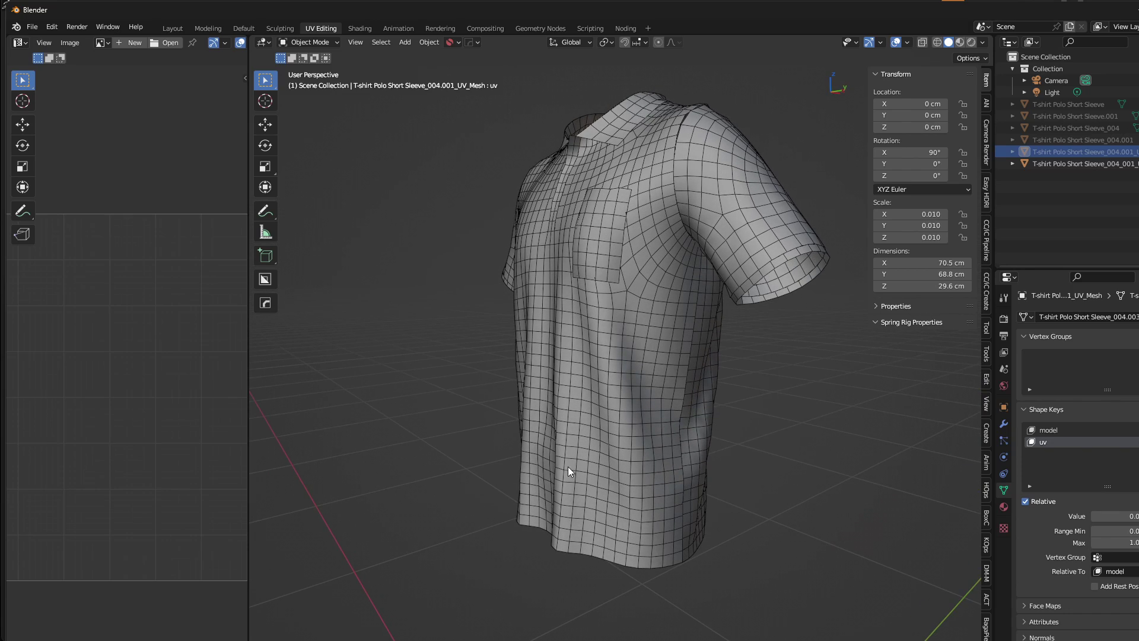
middle_click_drag(595, 470, 686, 466)
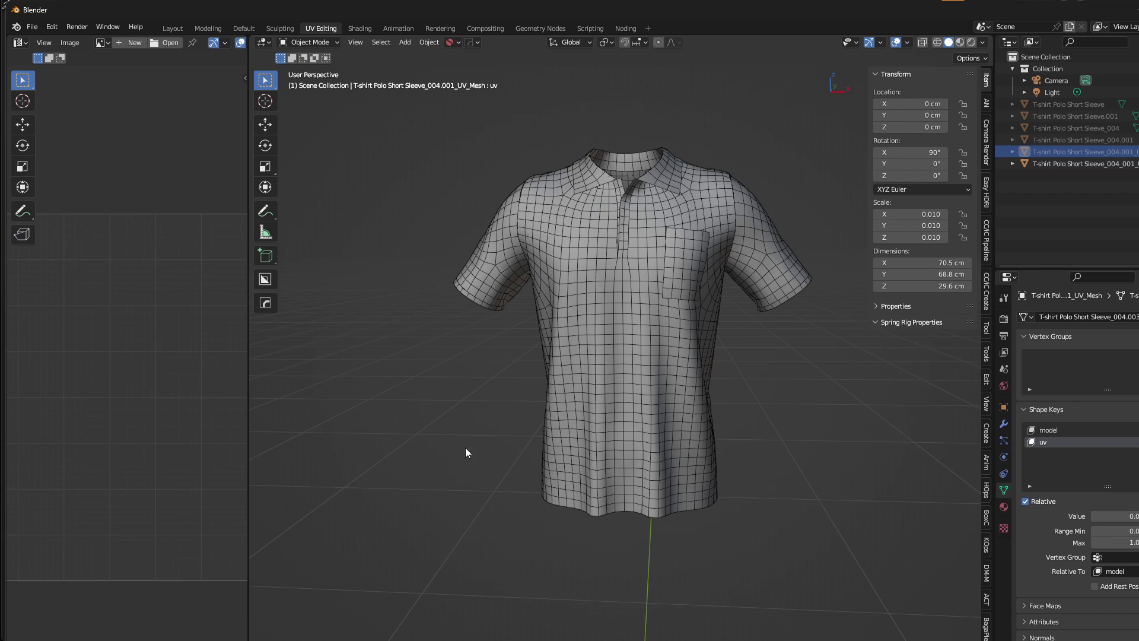
middle_click_drag(555, 276, 634, 321)
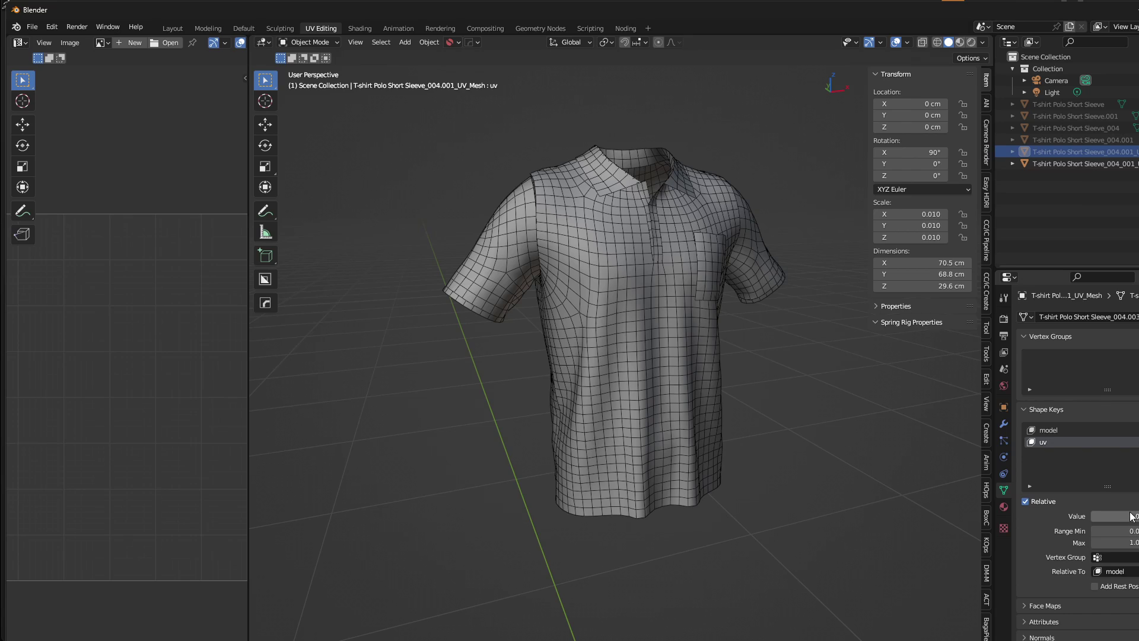
- Set the original mesh's uv shape key value back to 1 and select the remeshed flat mesh
scroll(719, 415, "down", 3)
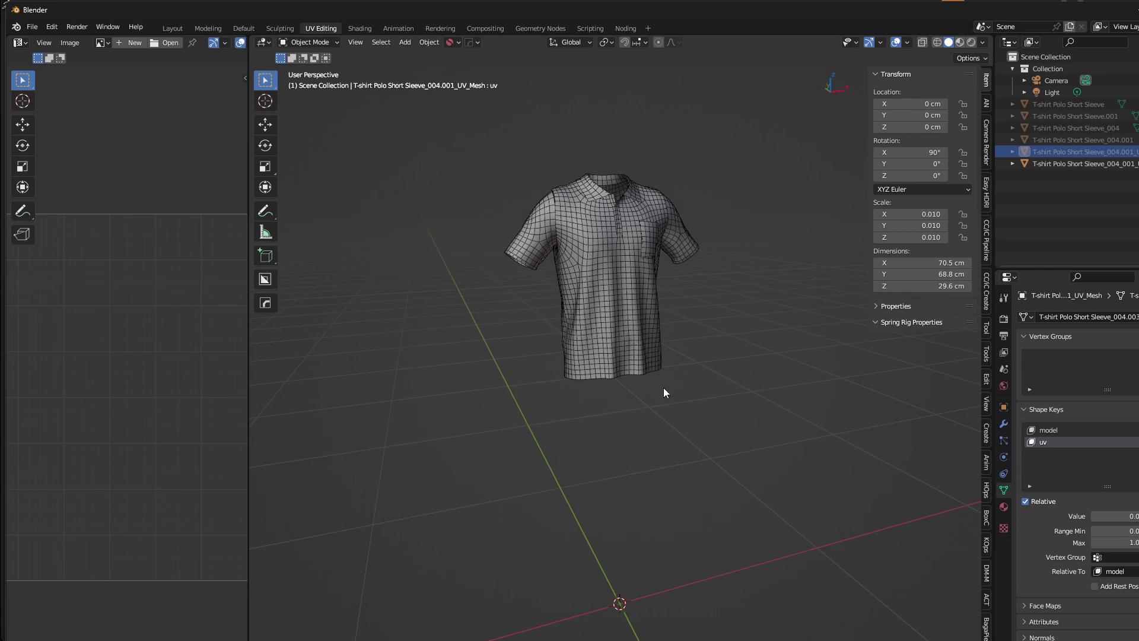
left_click_drag(1122, 517, 1138, 516)
left_click(758, 406)
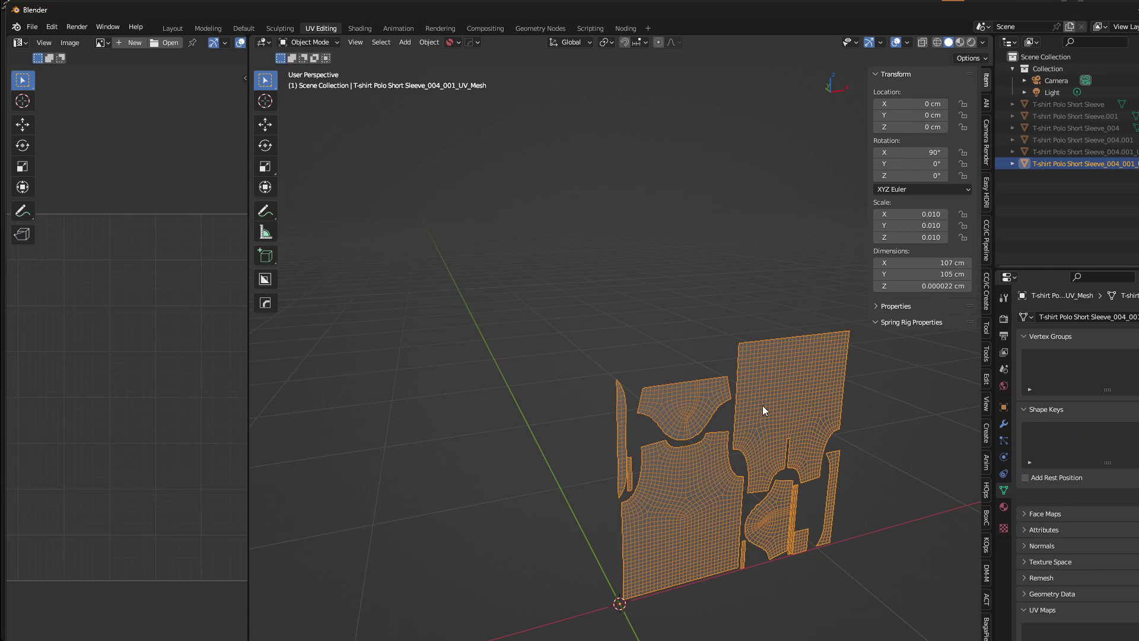
- Add a Subdivision Surface modifier to the remeshed mesh and place it above Surface Deform in the stack
left_click(1004, 423)
left_click(1059, 349)
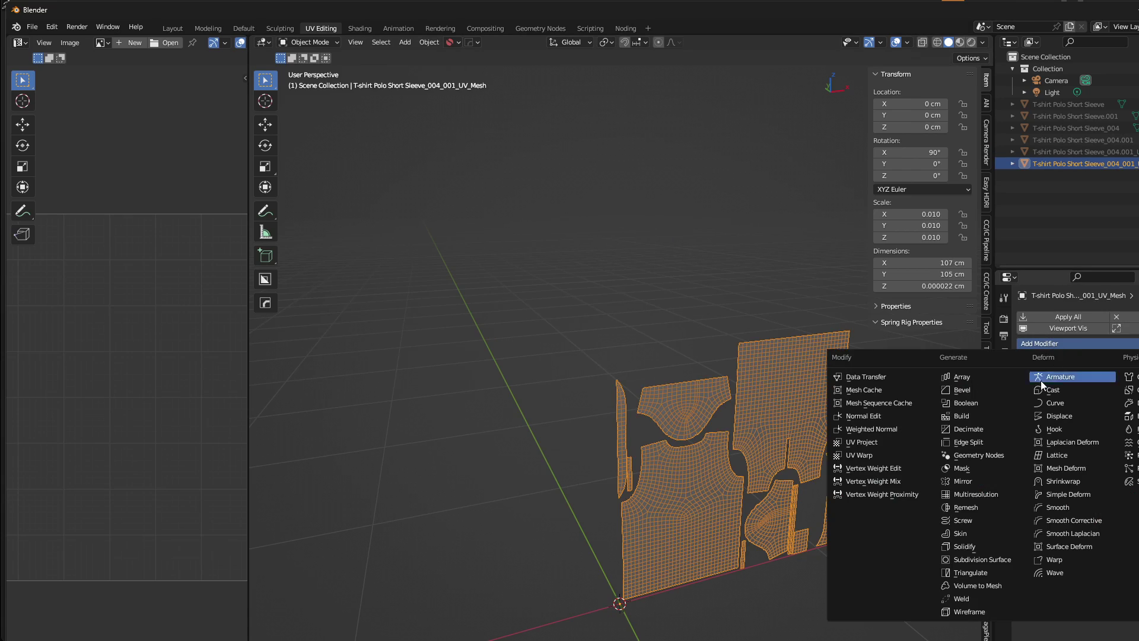
left_click(985, 560)
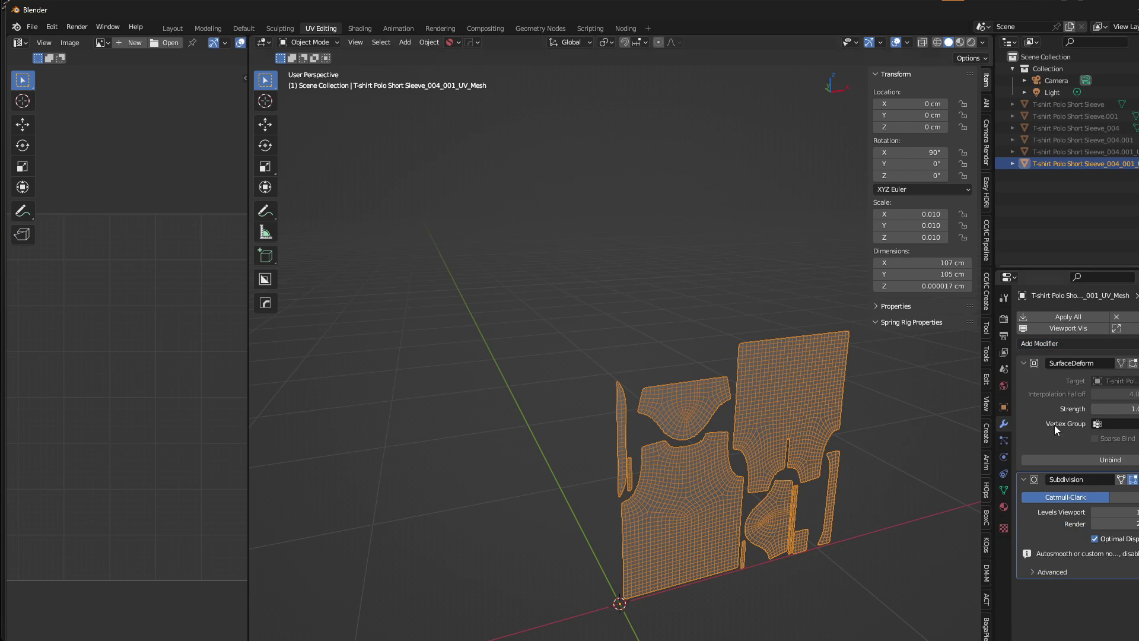
left_click_drag(1136, 381, 1136, 357)
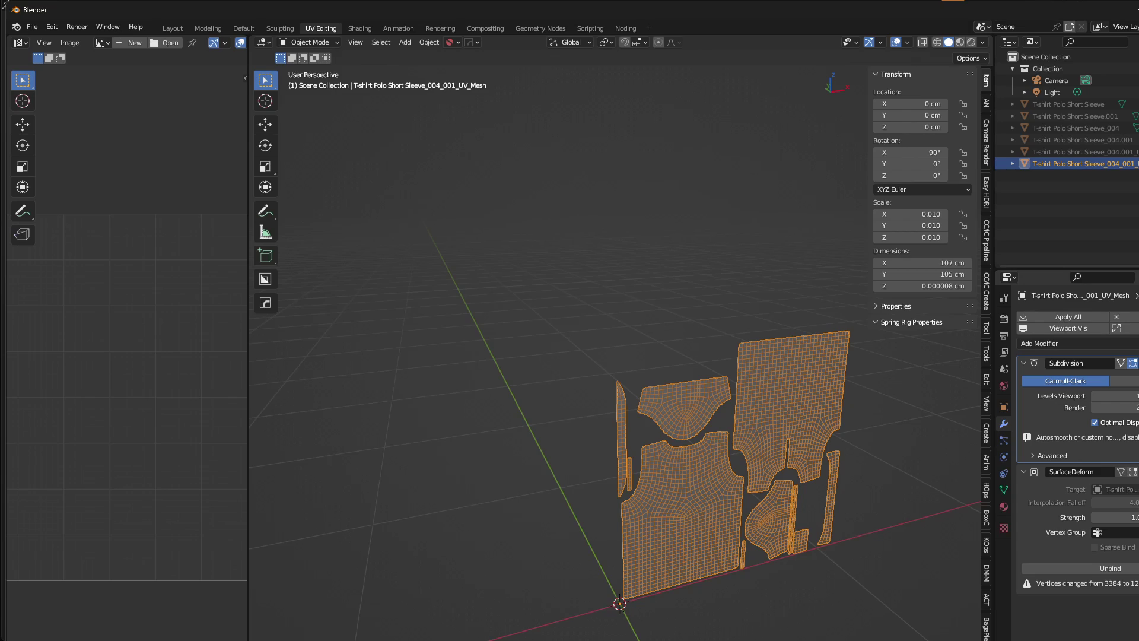
- Examine the flat panels' subdivided corners and the Subdivision modifier's advanced smoothing options
scroll(788, 489, "up", 6)
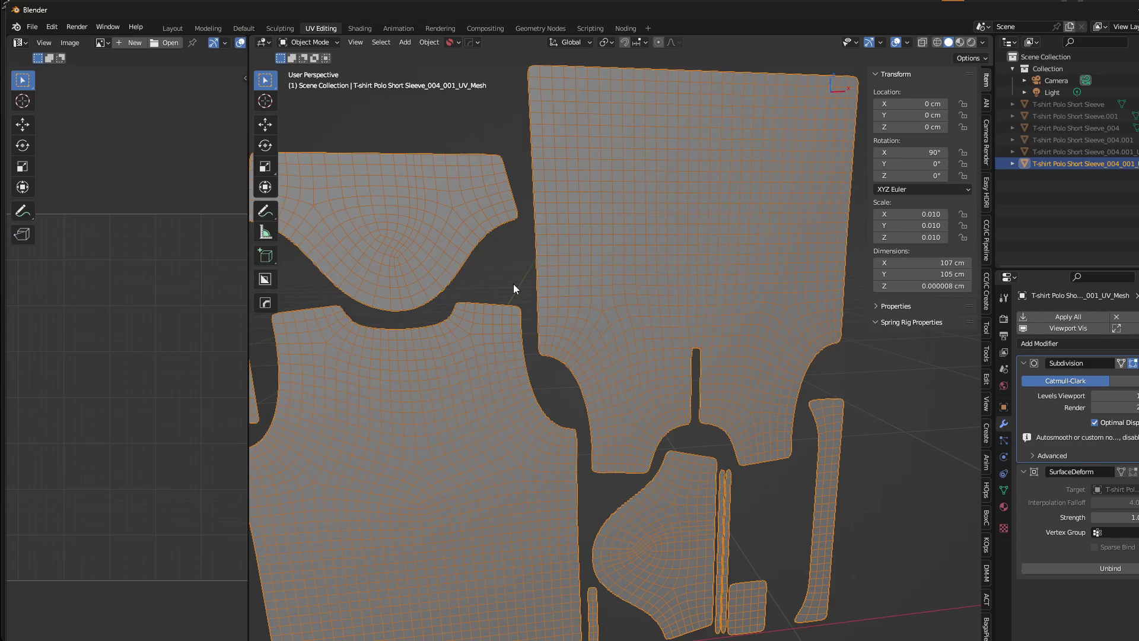
middle_click_drag(514, 284, 668, 333, "shift")
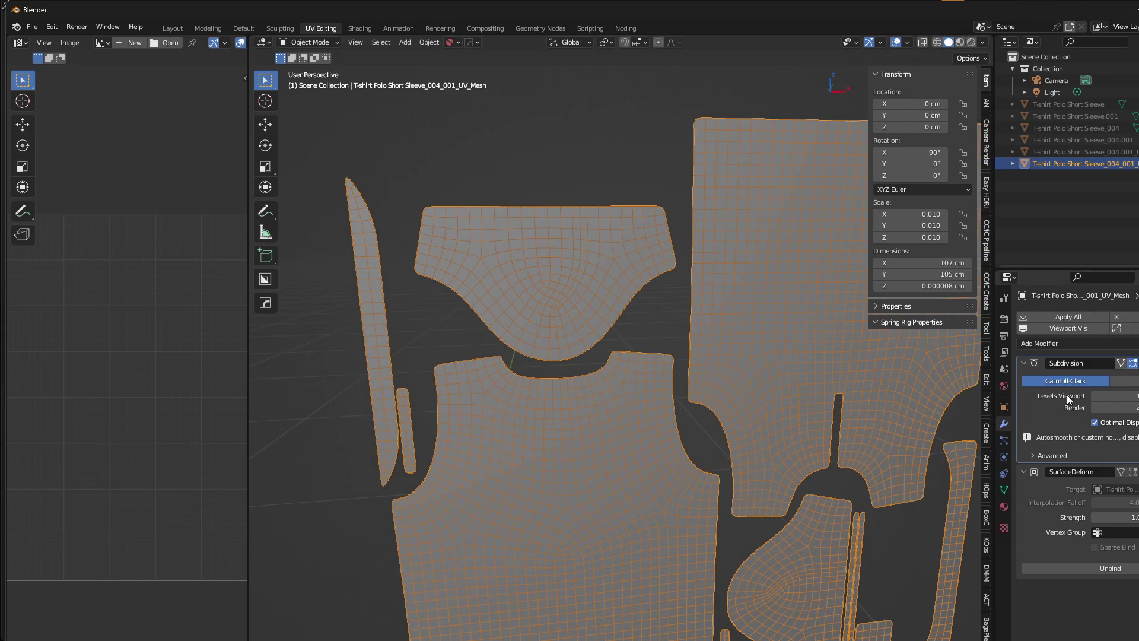
left_click(1053, 453)
scroll(665, 305, "up", 2)
middle_click_drag(627, 279, 777, 442, "shift")
left_click(457, 416)
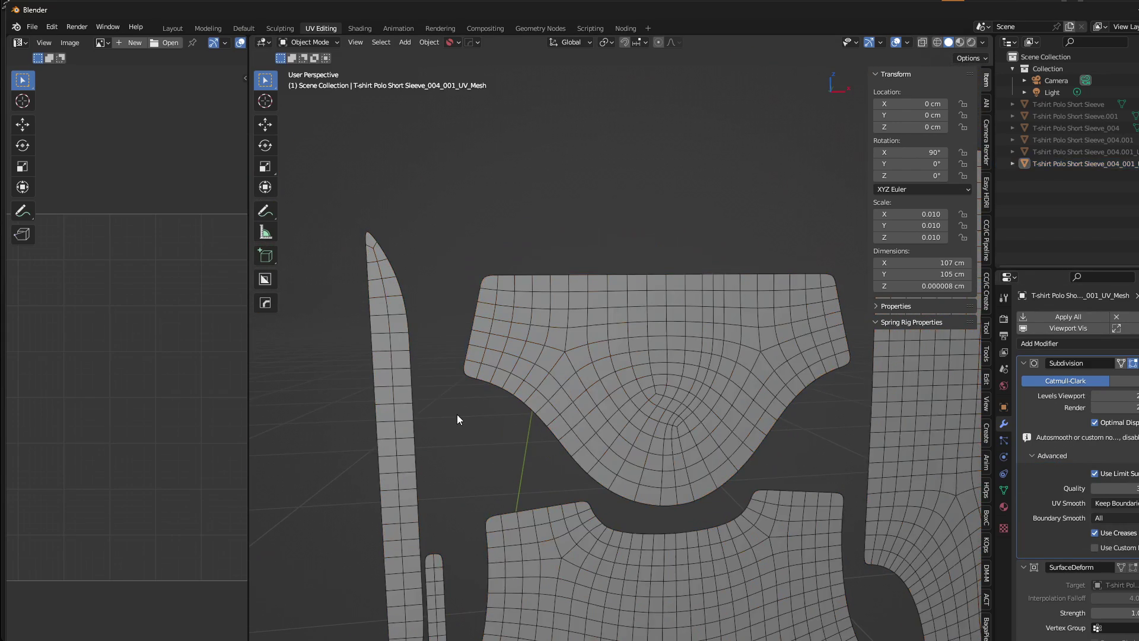
scroll(482, 425, "up", 2)
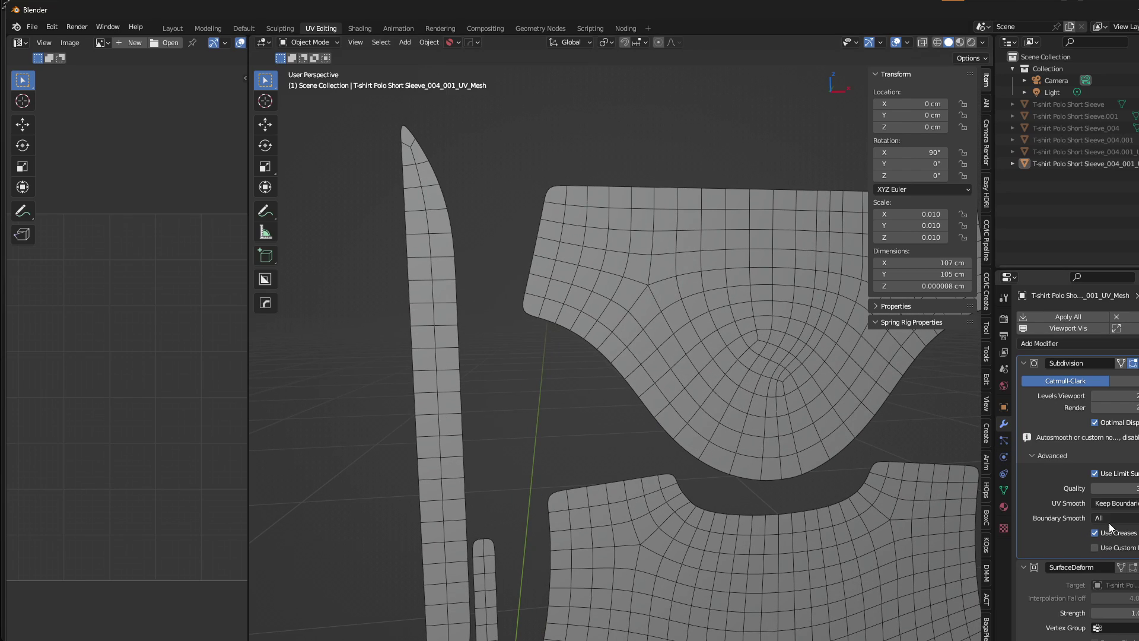
left_click(1111, 504)
left_click(1077, 582)
- Select all boundary edges of the remeshed flat mesh in Edit Mode and set their mean crease to 1.00
left_click(572, 292)
key("Tab")
left_click(562, 355)
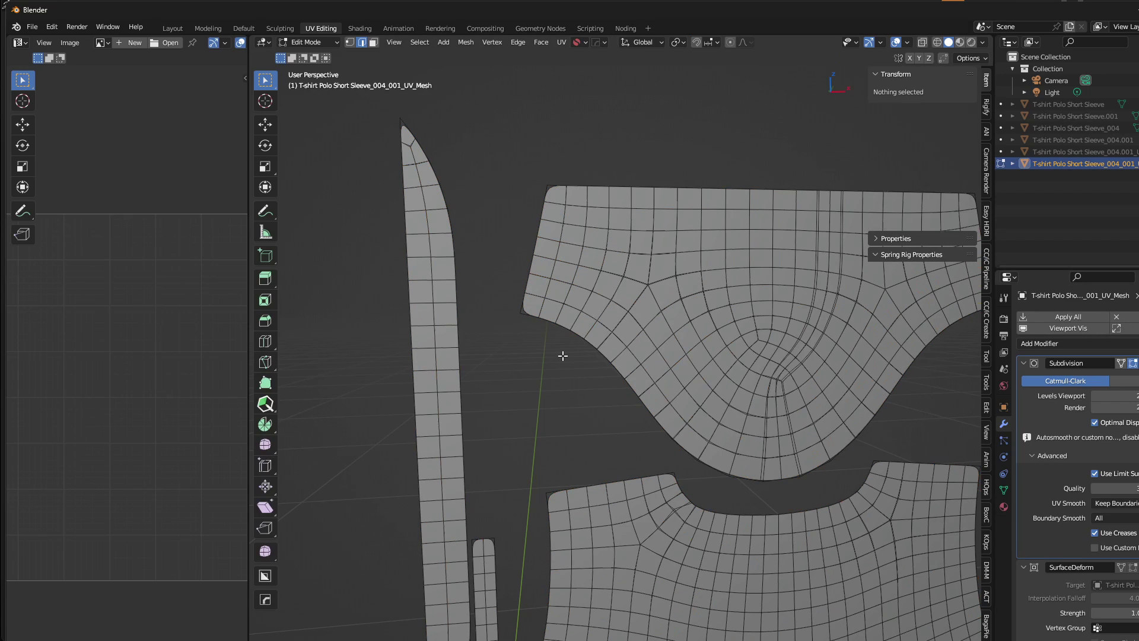
key("a")
key("ctrl+alt+shift+m")
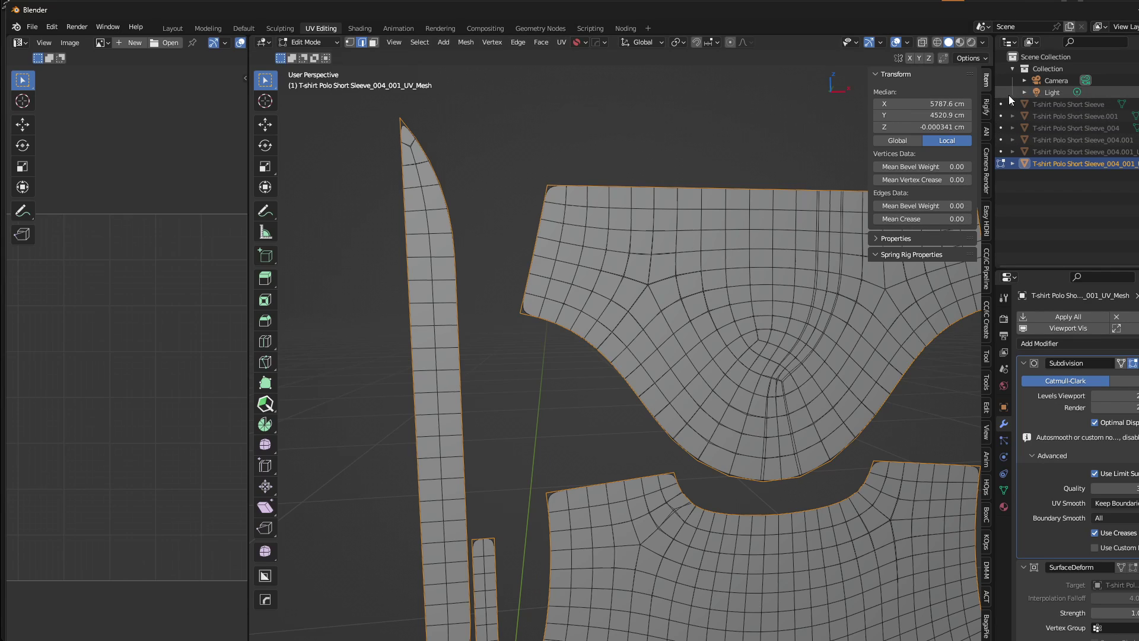
left_click_drag(922, 219, 971, 219)
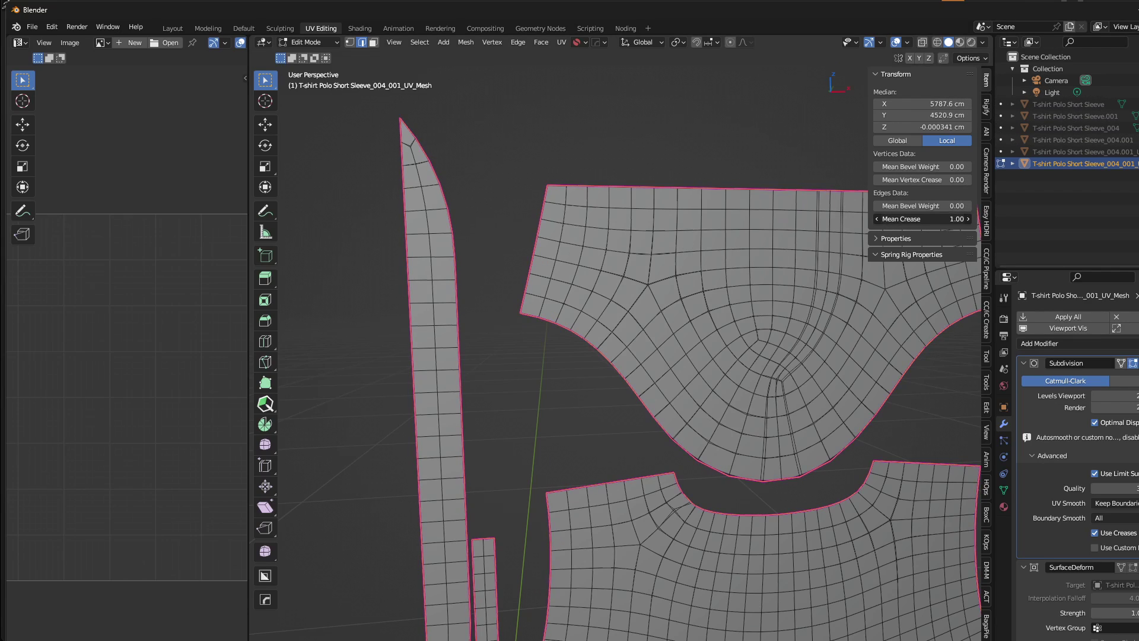
scroll(639, 343, "down", 4)
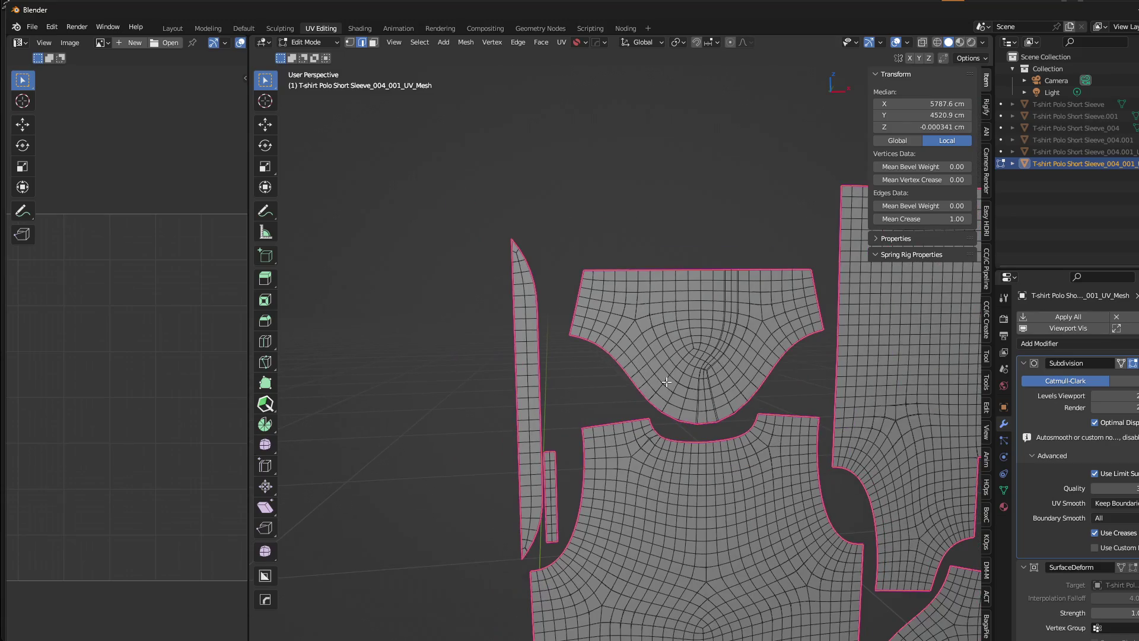
key("Tab")
- Turn the Subdivision modifier's Use Creases option off and back on to compare the panel corners
middle_click_drag(863, 418, 567, 197, "shift")
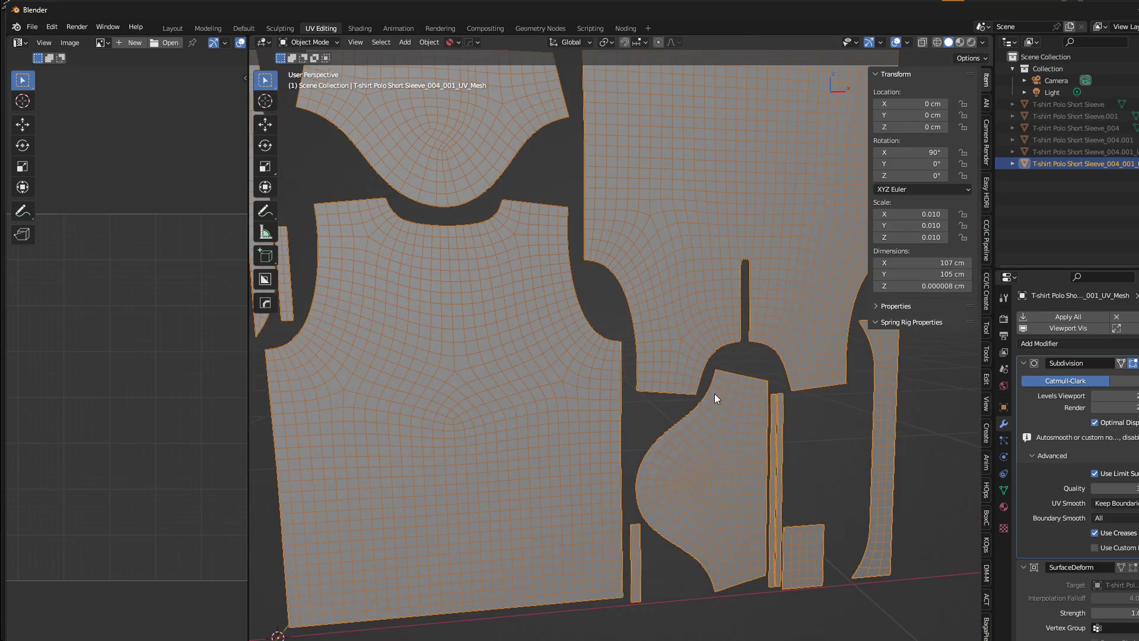
middle_click_drag(714, 394, 685, 371)
left_click(1095, 533)
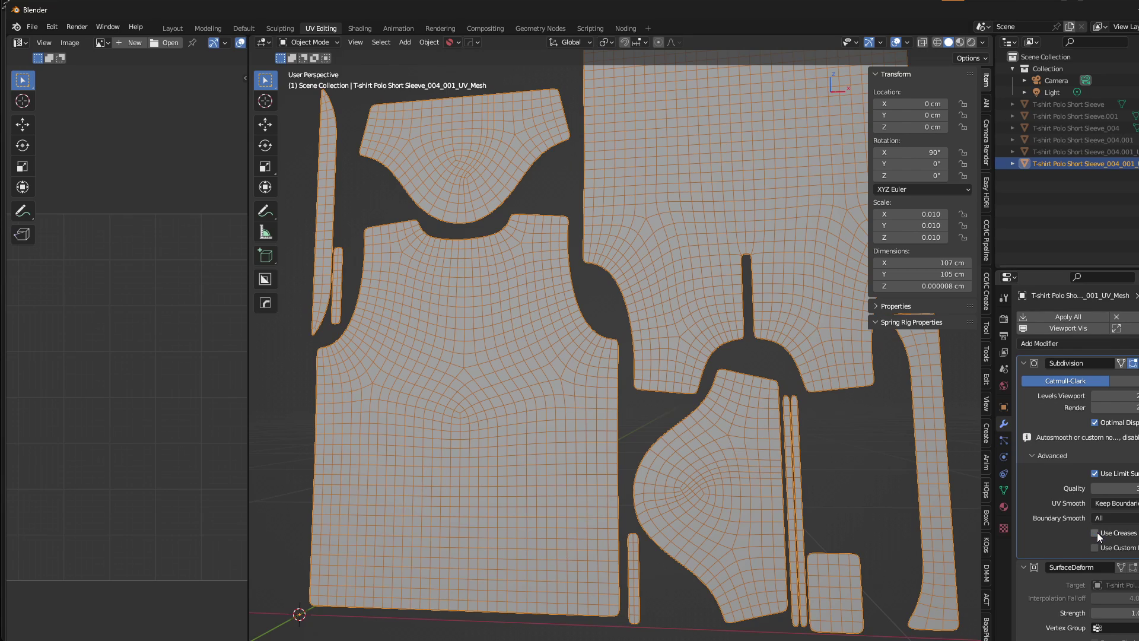
left_click(1095, 531)
middle_click_drag(627, 446, 674, 461)
scroll(674, 462, "down", 2)
middle_click_drag(594, 393, 663, 459, "shift")
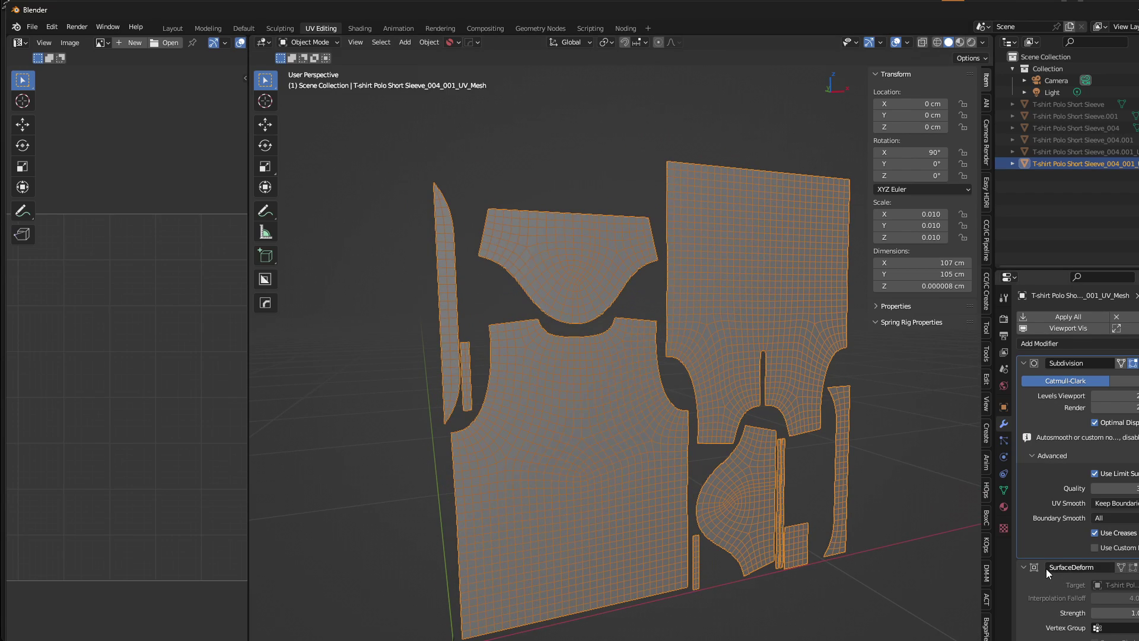
- Unbind and rebind the Surface Deform modifier for the subdivided mesh
scroll(1046, 569, "down", 1)
scroll(1035, 589, "down", 1)
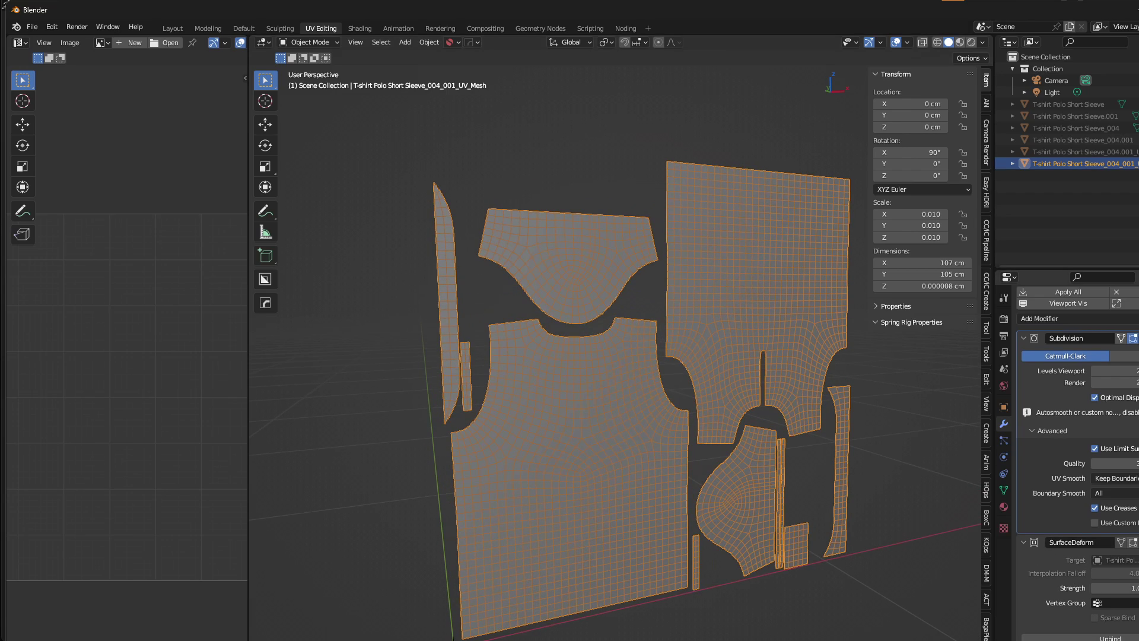
scroll(1078, 462, "up", 1)
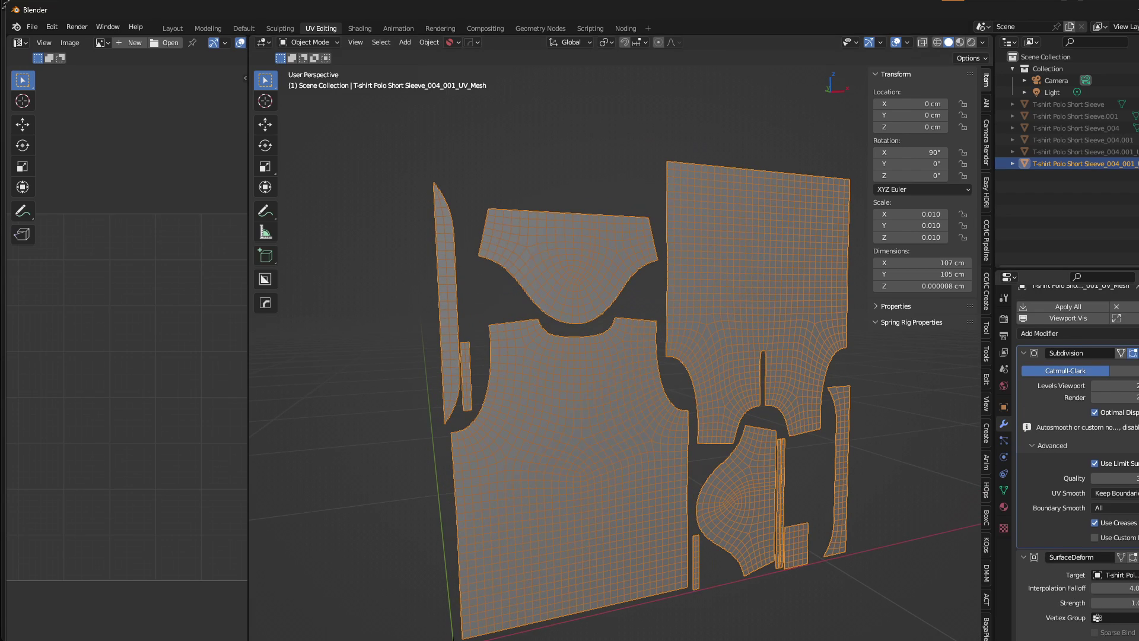
- Set the original mesh's uv shape key value to 0 and hide the wireframe overlay on the 3D shirt
left_click(1065, 151)
left_click(1003, 490)
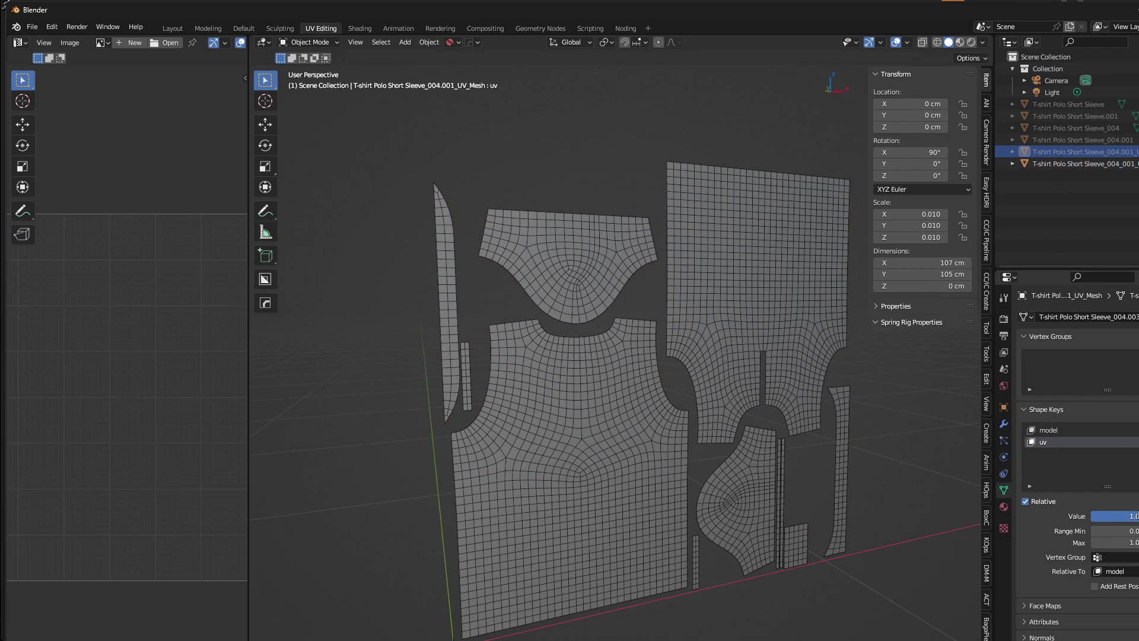
left_click_drag(1132, 516, 558, 463)
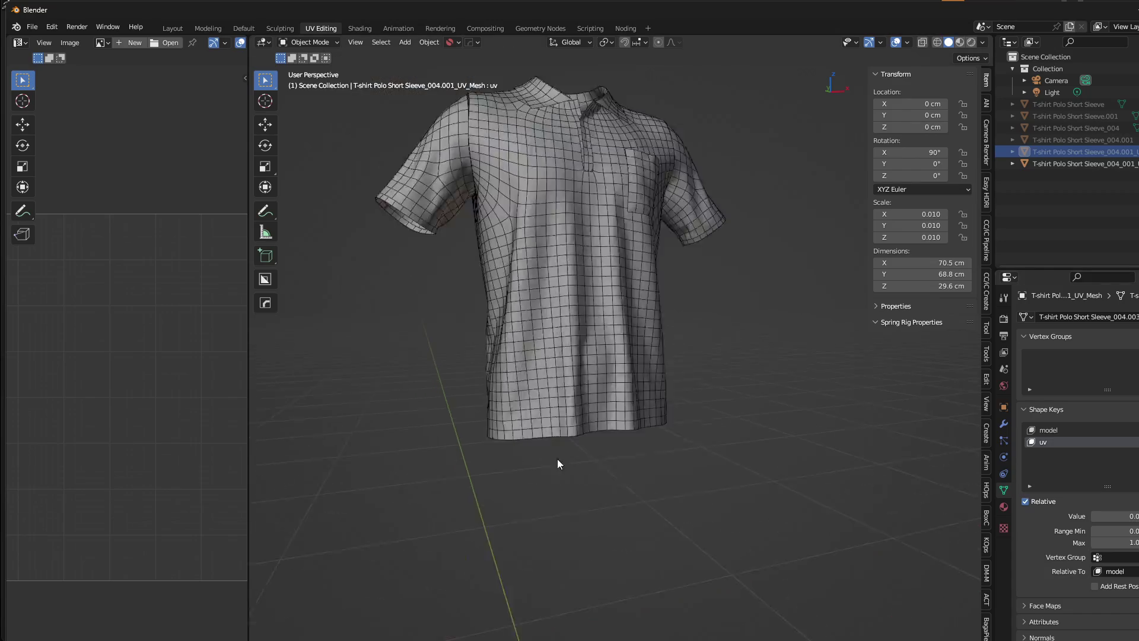
middle_click_drag(589, 287, 648, 392, "shift")
scroll(649, 393, "up", 1)
middle_click_drag(809, 397, 696, 412)
right_click(705, 300)
left_click(683, 300)
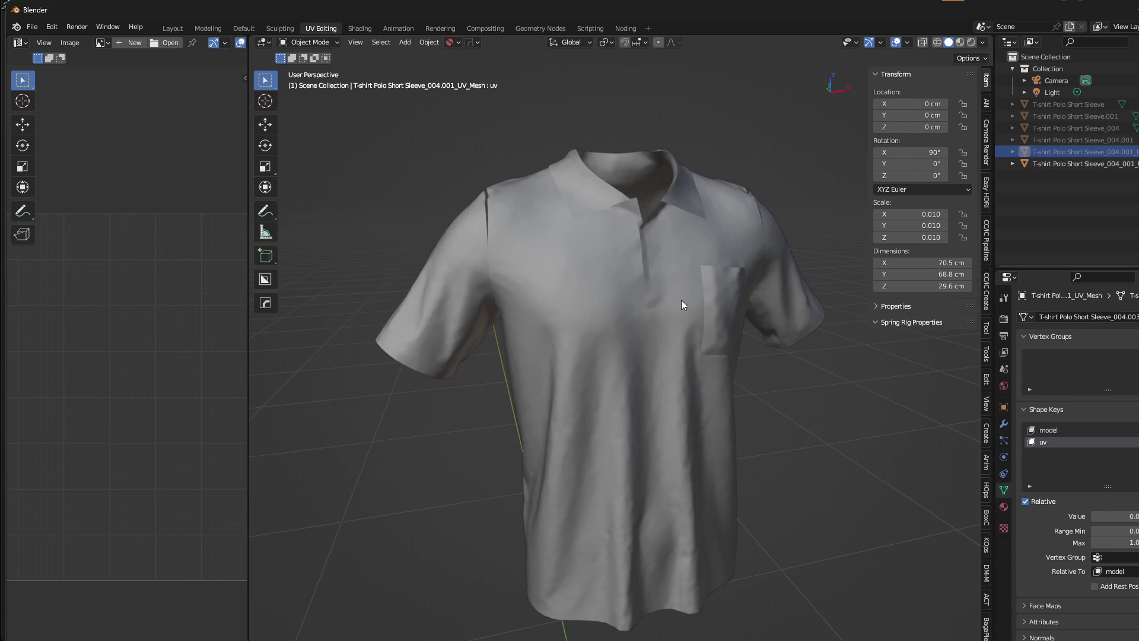
- Select the subdivided 3D shirt and export only the selected object to FBX as FinalRemeshedShirt using an operator preset
left_click(610, 365)
key("ctrl+s")
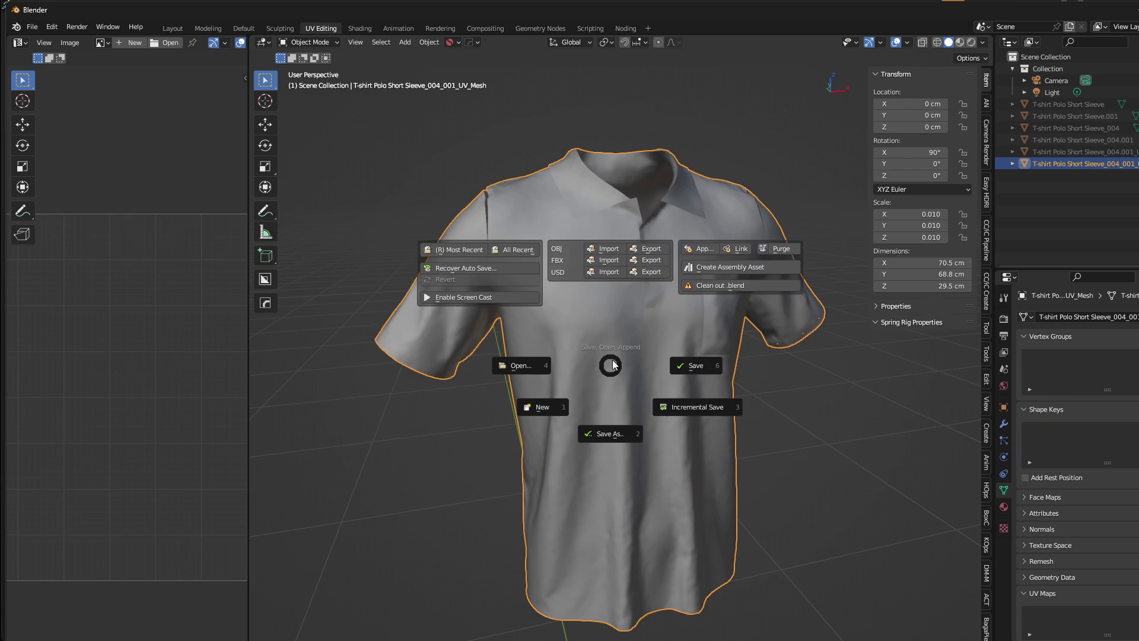
left_click(644, 258)
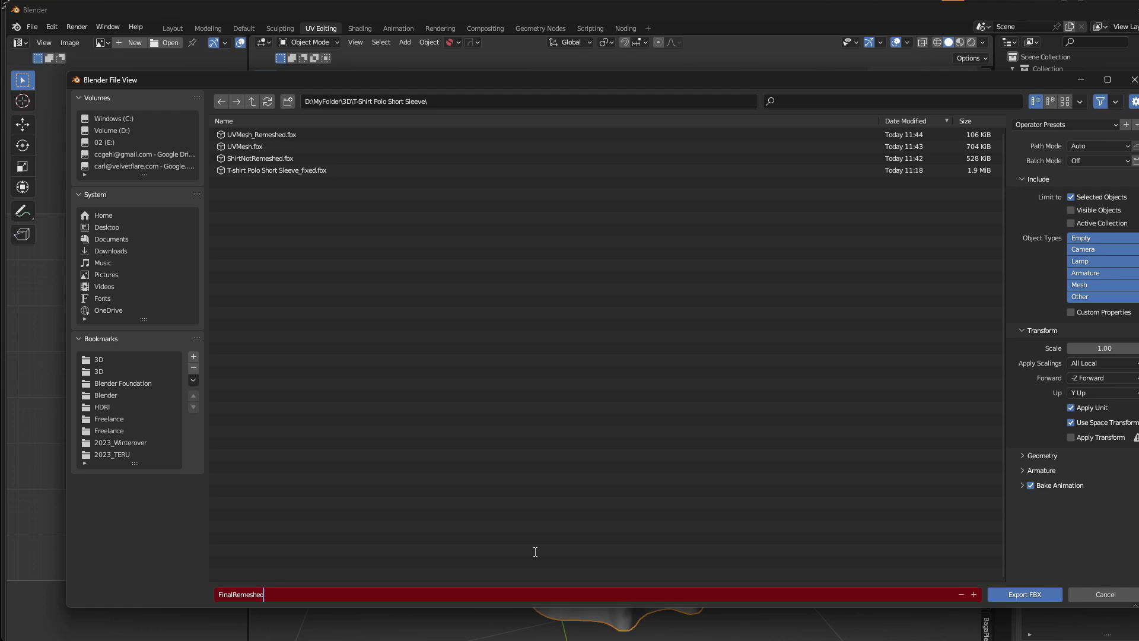
left_click(1037, 121)
left_click(1044, 169)
left_click(1015, 593)
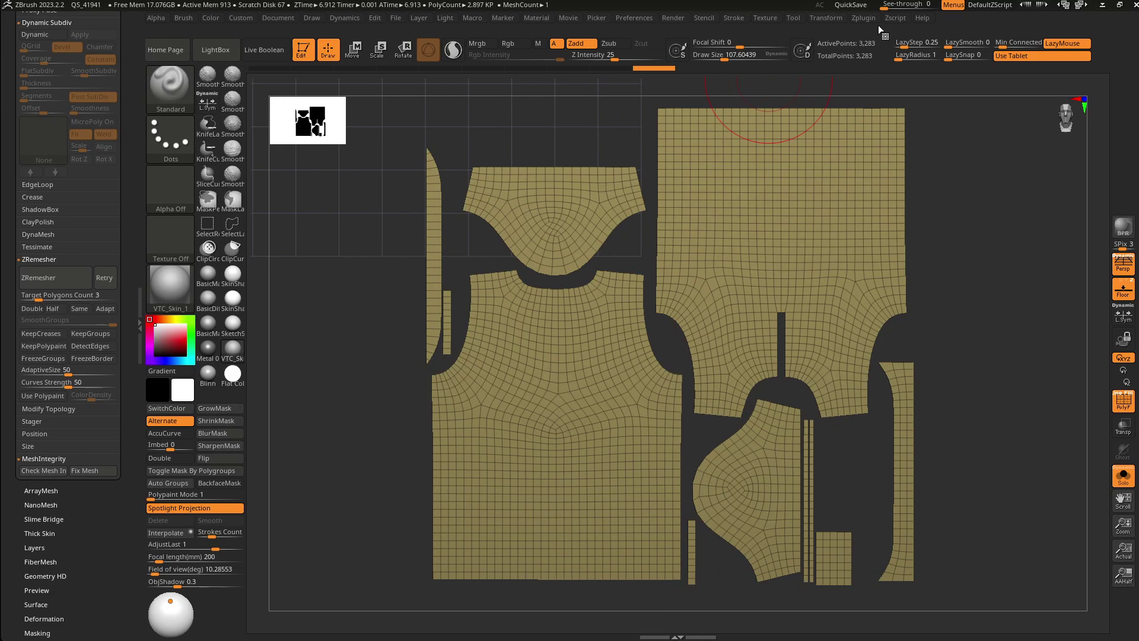
- Switch to ZBrush and import FinalRemeshedShirt.fbx from the T-Shirt Polo Short Sleeve folder
left_click(863, 18)
left_click(907, 277)
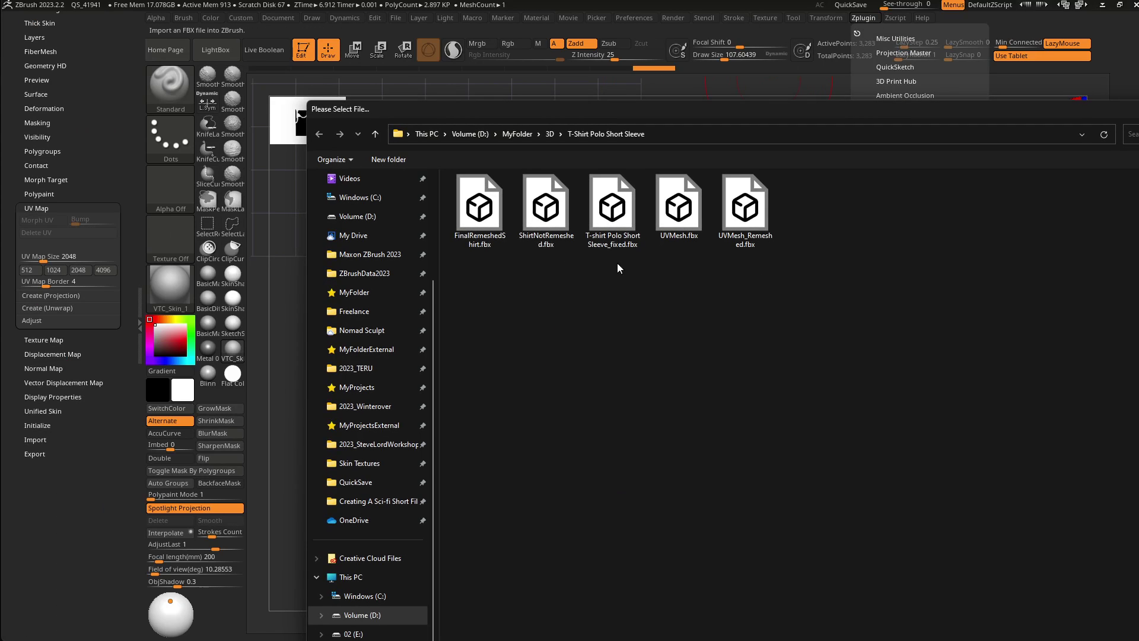
double_click(484, 218)
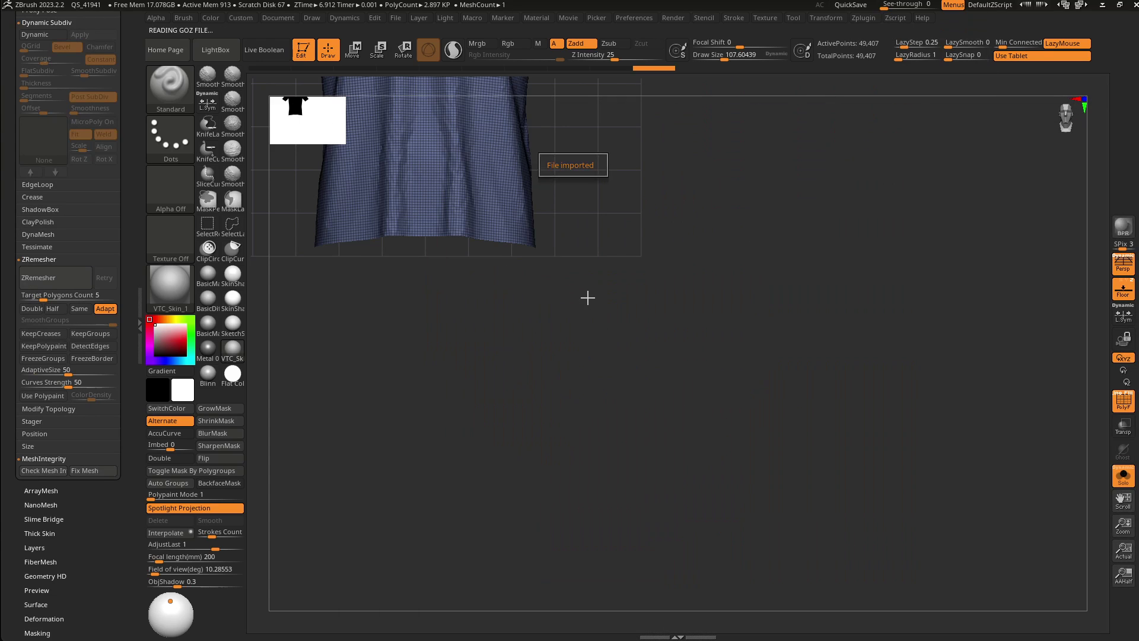
mouse_move(813, 543)
left_mouse_down("alt")
mouse_move(844, 559)
mouse_move(833, 558)
left_mouse_up("alt")
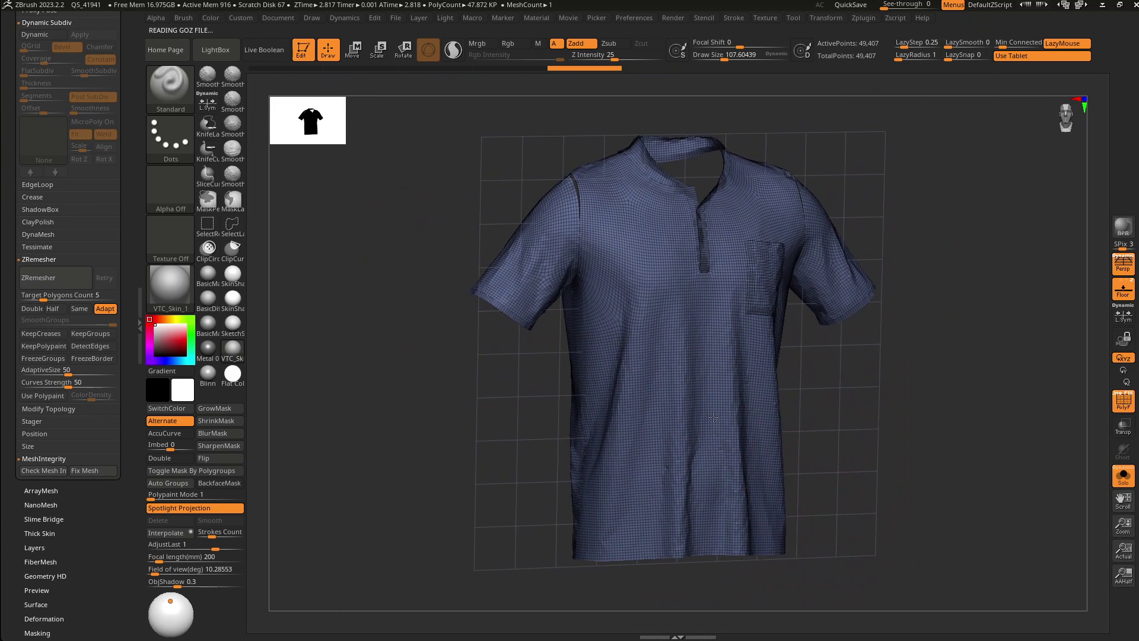
- Reconstruct the shirt's lower subdivision levels, check the coarse wireframe, and return to subdivision level 3
key("shift+f")
scroll(121, 259, "up", 8)
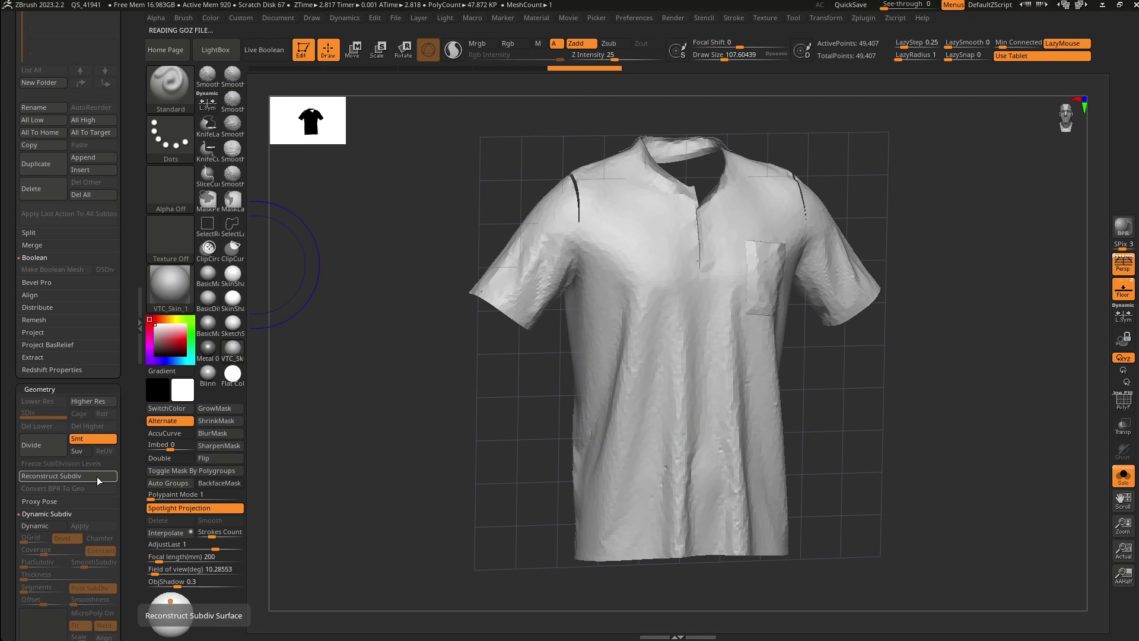
left_click(103, 478)
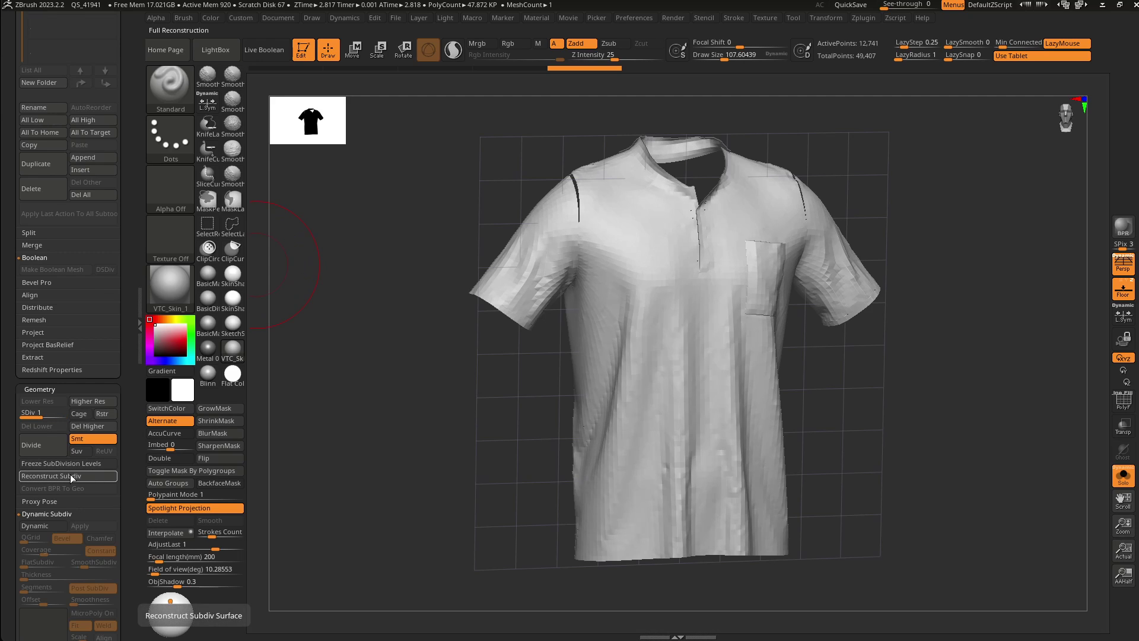
key("shift+f")
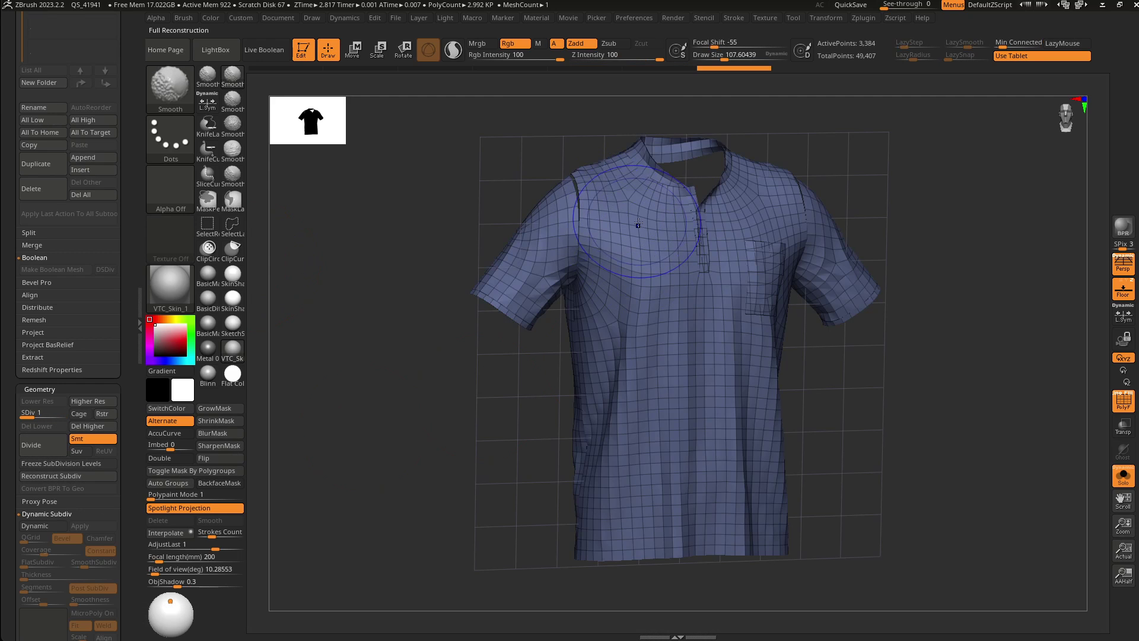
key("shift+f")
key("d")
key("d")
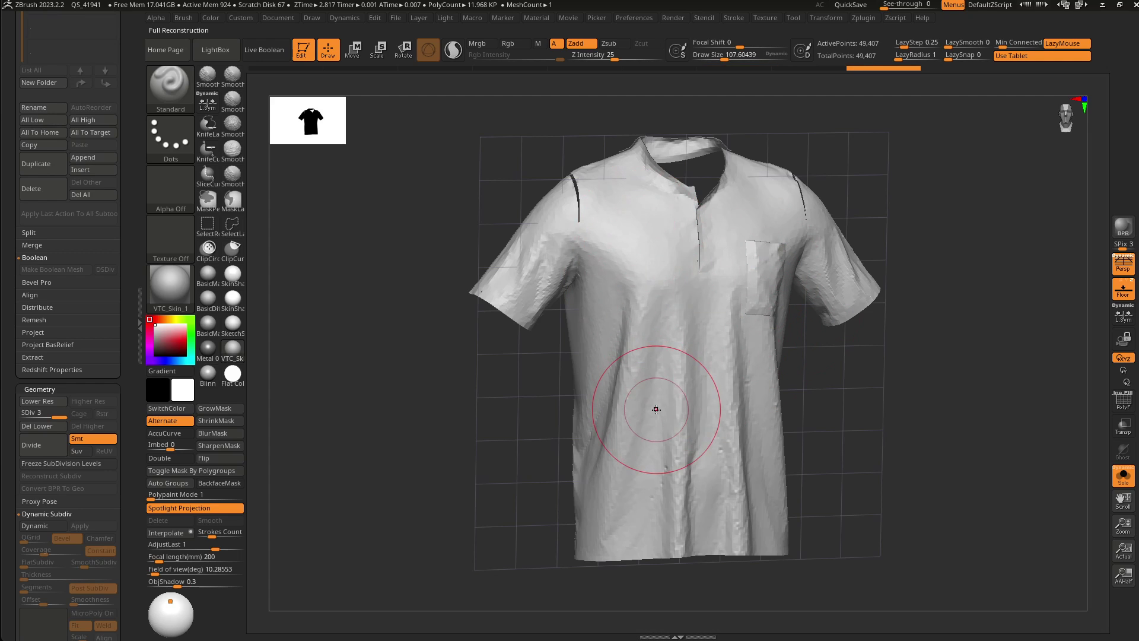
- Enlarge the brush draw size to about 454 and smooth the surface across the shirt's front
right_click_drag(574, 301, 557, 341, "ctrl")
key("s")
left_click_drag(557, 340, 587, 340)
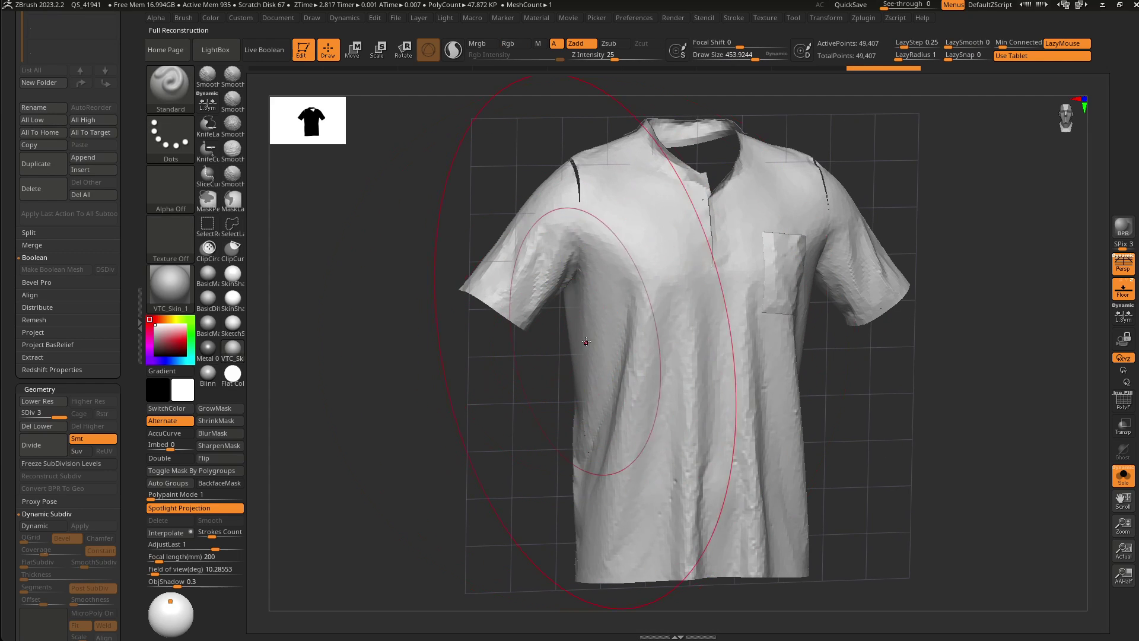
mouse_move(590, 233)
left_mouse_down("shift")
mouse_move(714, 264)
mouse_move(665, 344)
mouse_move(705, 529)
mouse_move(788, 420)
left_mouse_up("shift")
key("ctrl+z")
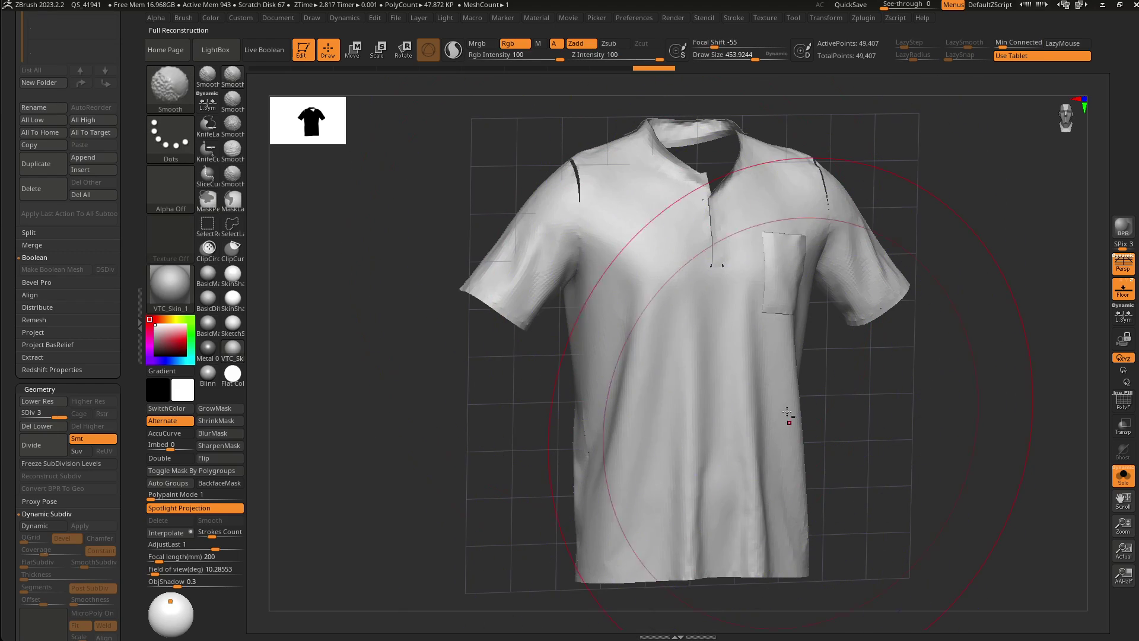
- Smooth the surface across the shirt's side, sleeves and back with the same large brush
mouse_move(842, 249)
right_mouse_down("alt")
mouse_move(816, 356)
mouse_move(756, 344)
right_mouse_up("alt")
left_click_drag(765, 338, 854, 340, "shift")
right_click_drag(854, 340, 742, 335)
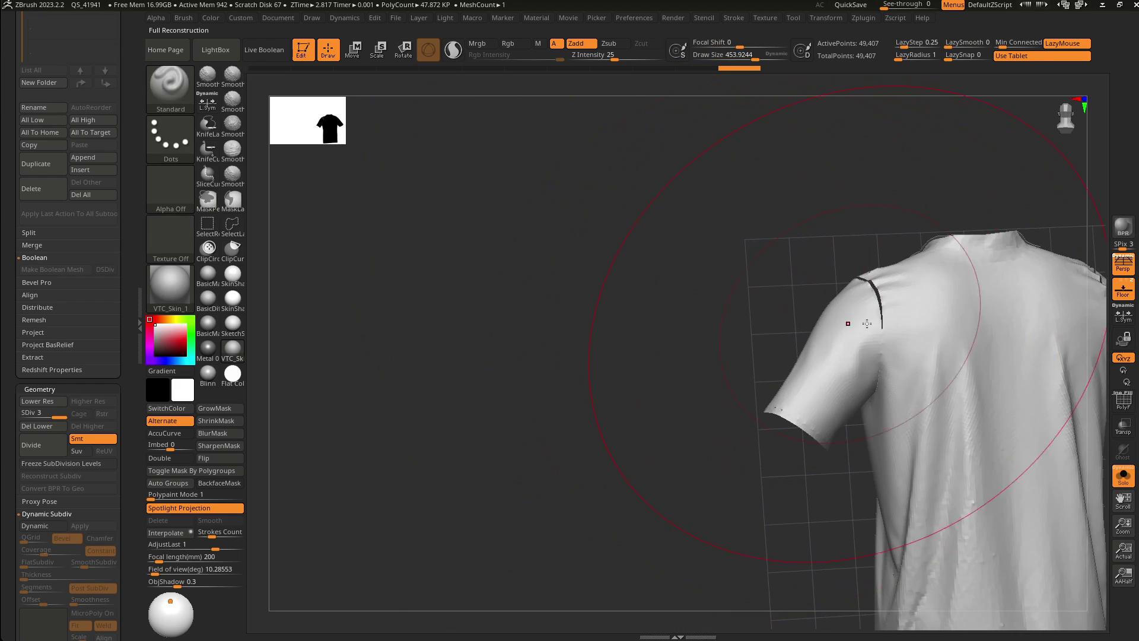
left_click_drag(855, 325, 884, 344, "shift")
mouse_move(860, 332)
right_mouse_down()
mouse_move(777, 320)
mouse_move(688, 255)
right_mouse_up()
mouse_move(742, 380)
left_mouse_down("shift")
mouse_move(719, 547)
mouse_move(742, 528)
left_mouse_up("shift")
right_click_drag(848, 237, 778, 383, "alt")
left_click_drag(821, 380, 721, 451, "shift")
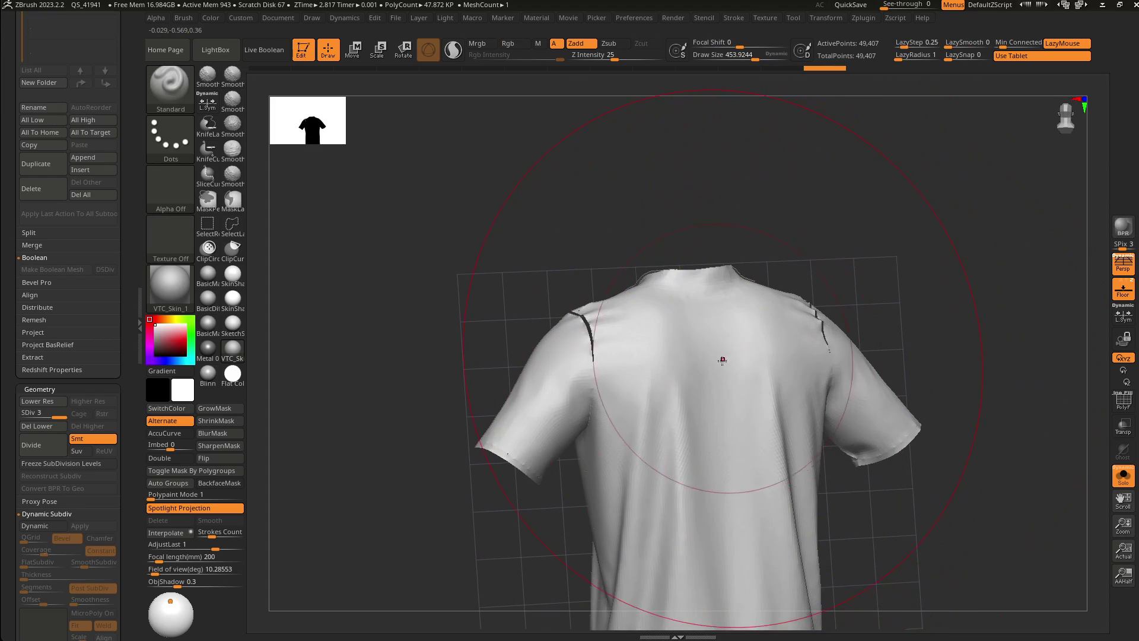
mouse_move(722, 358)
right_mouse_down()
mouse_move(706, 356)
mouse_move(717, 356)
right_mouse_up()
left_click_drag(718, 357, 386, 363)
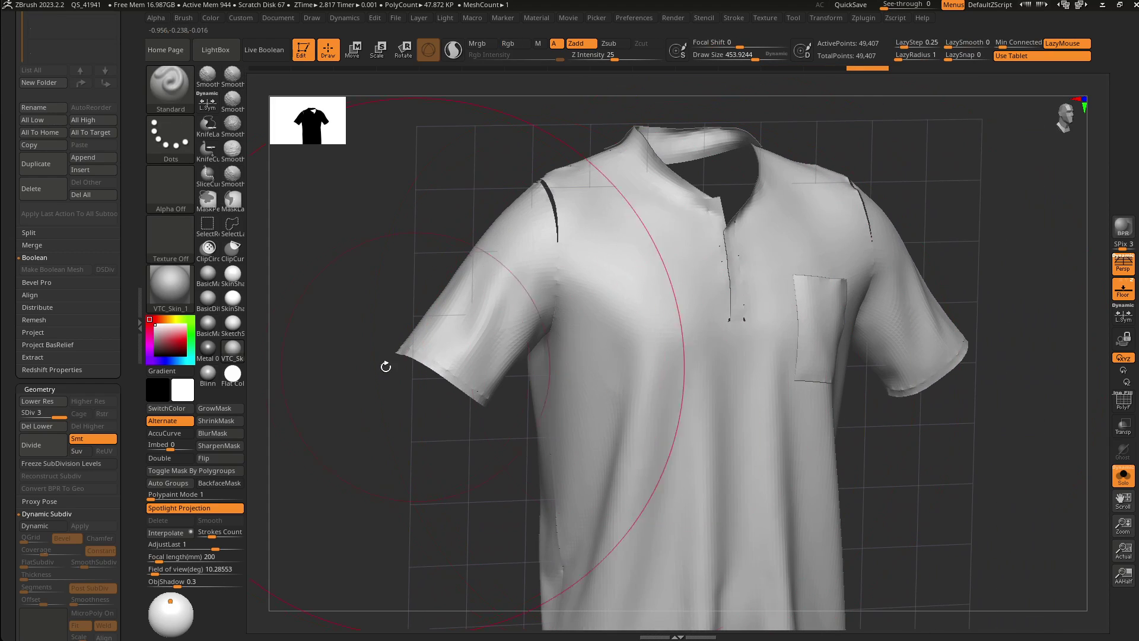
- Thicken the shirt with Extrude Keep Subdiv at thickness 0.001 and elevation -100 with Optimize off, then return to subdivision level 3
left_click_drag(127, 431, 69, 161)
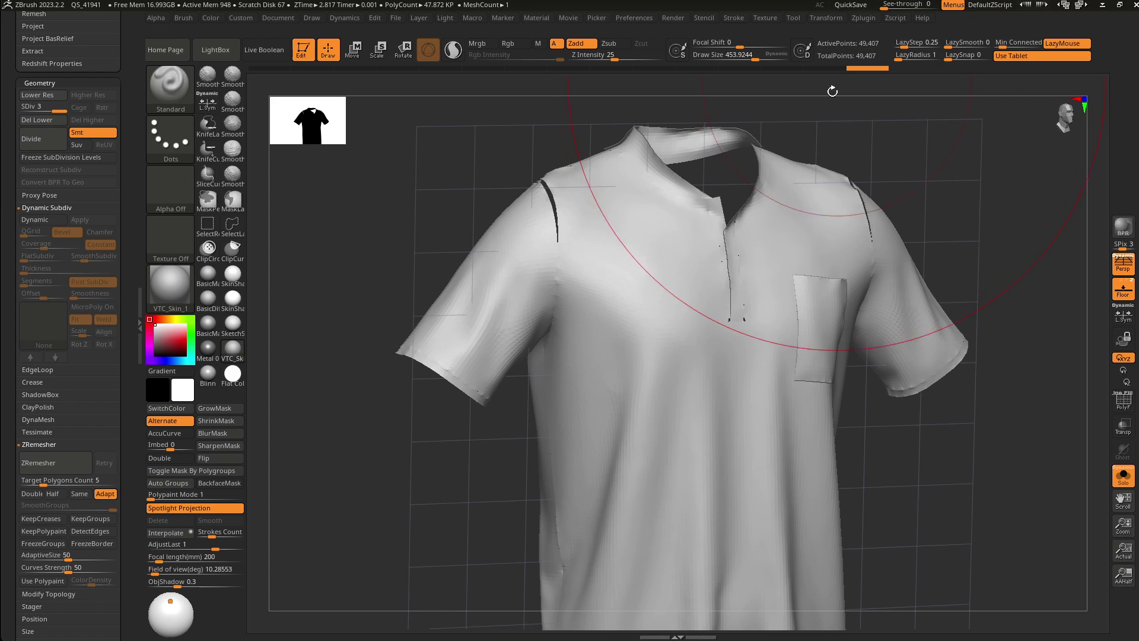
key("s")
left_click_drag(780, 209, 766, 208)
left_click(874, 16)
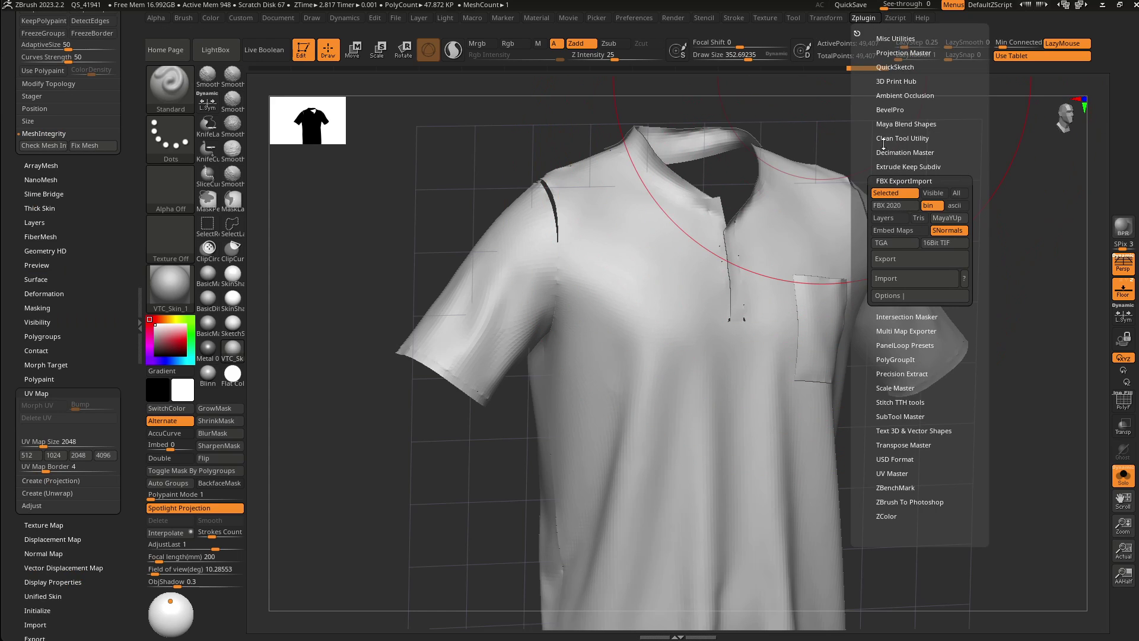
left_click(893, 166)
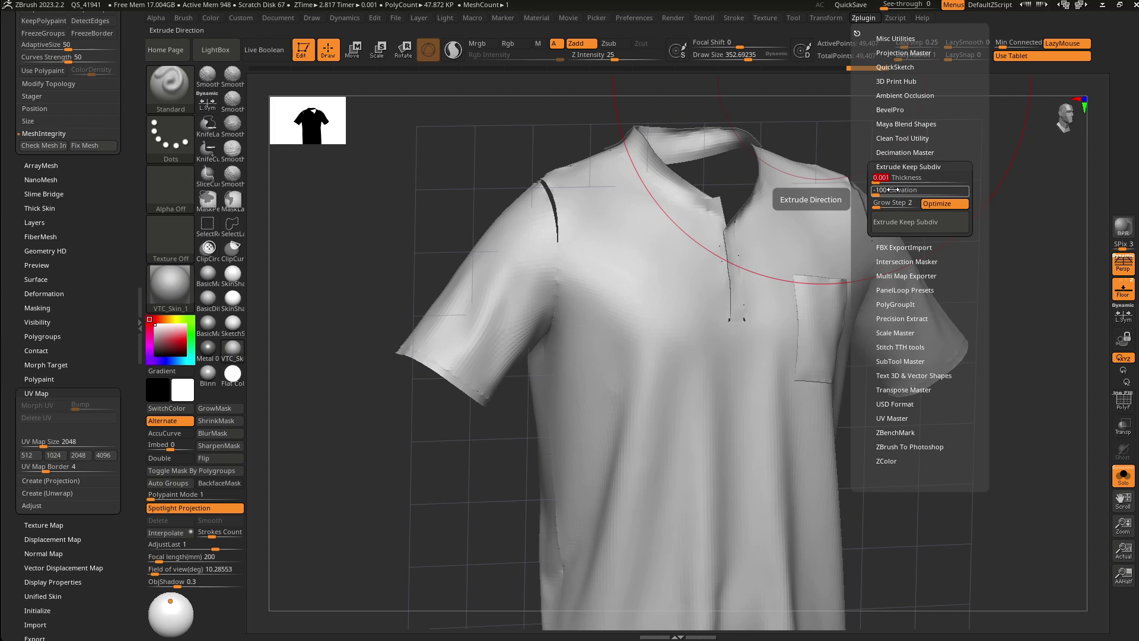
left_click(875, 17)
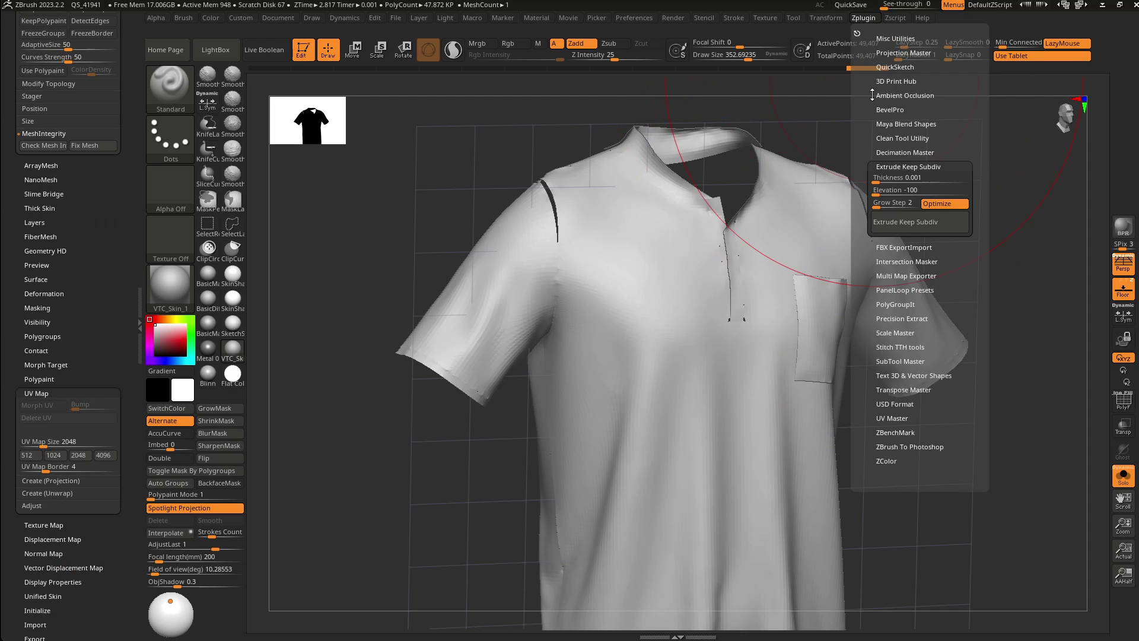
left_click(905, 222)
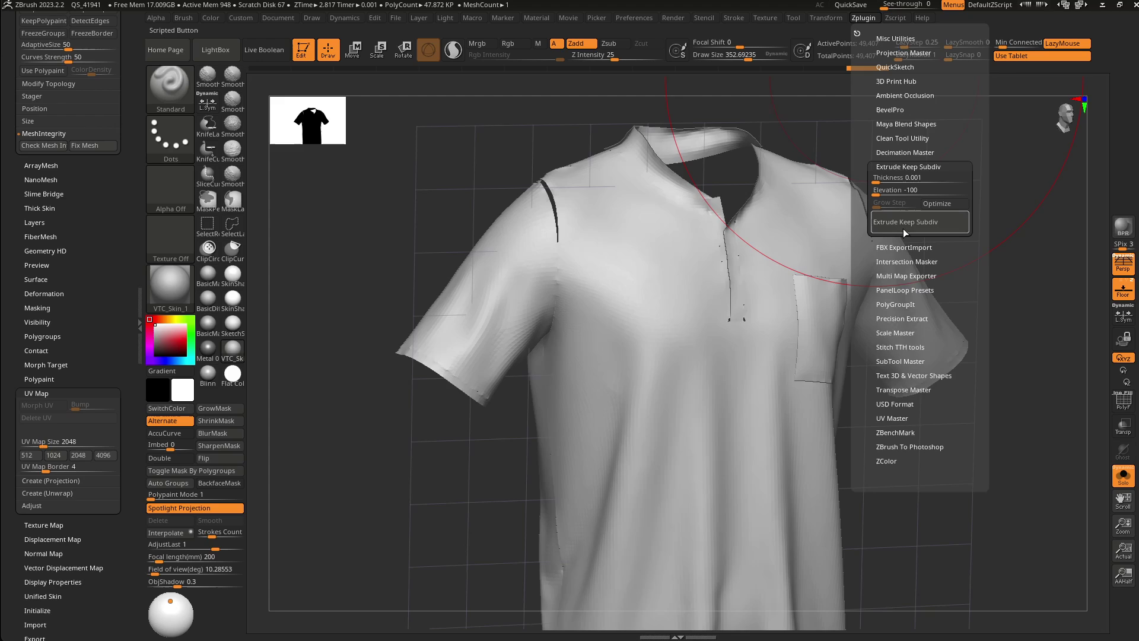
key("d")
key("d")
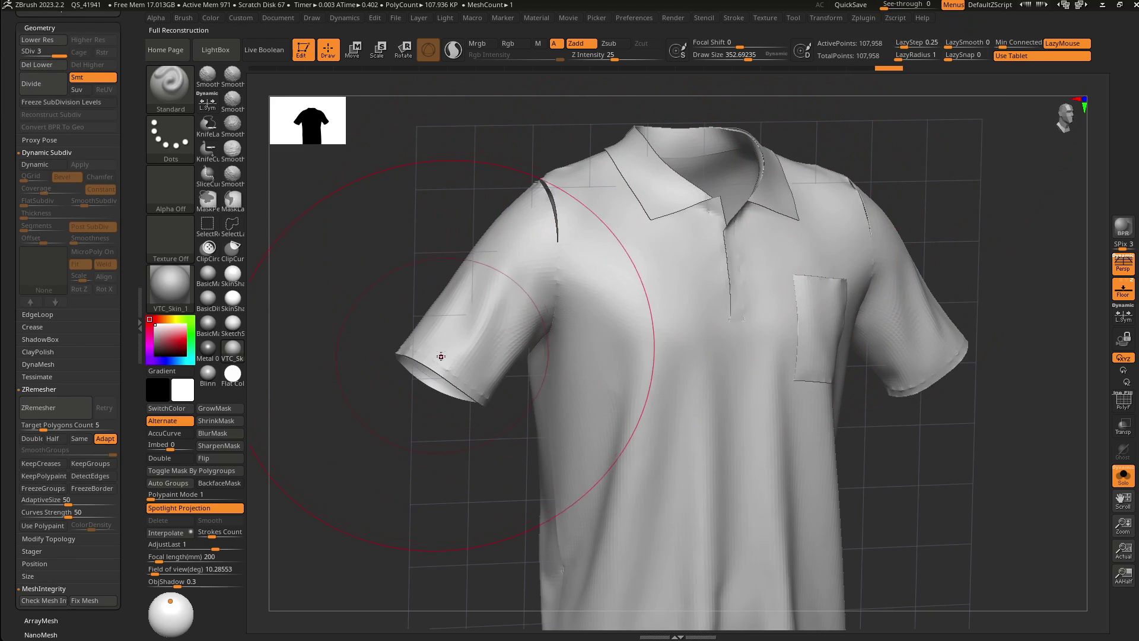
- Examine the extruded thickness around the sleeve opening, with the polyframe shown
right_click_drag(445, 343, 449, 396, "ctrl")
right_click_drag(448, 396, 470, 323)
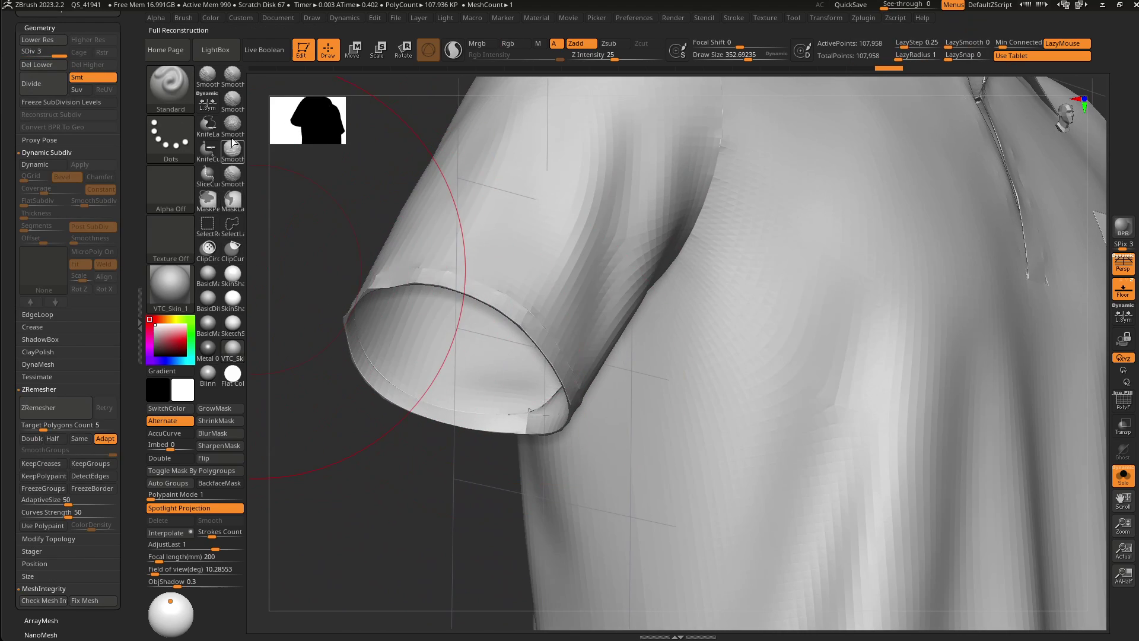
mouse_move(415, 258)
right_mouse_down("ctrl")
mouse_move(405, 297)
mouse_move(438, 268)
mouse_move(432, 320)
mouse_move(437, 277)
mouse_move(493, 381)
right_mouse_up("ctrl")
key("shift+f")
right_click_drag(514, 448, 511, 350, "ctrl")
right_click_drag(512, 350, 501, 327)
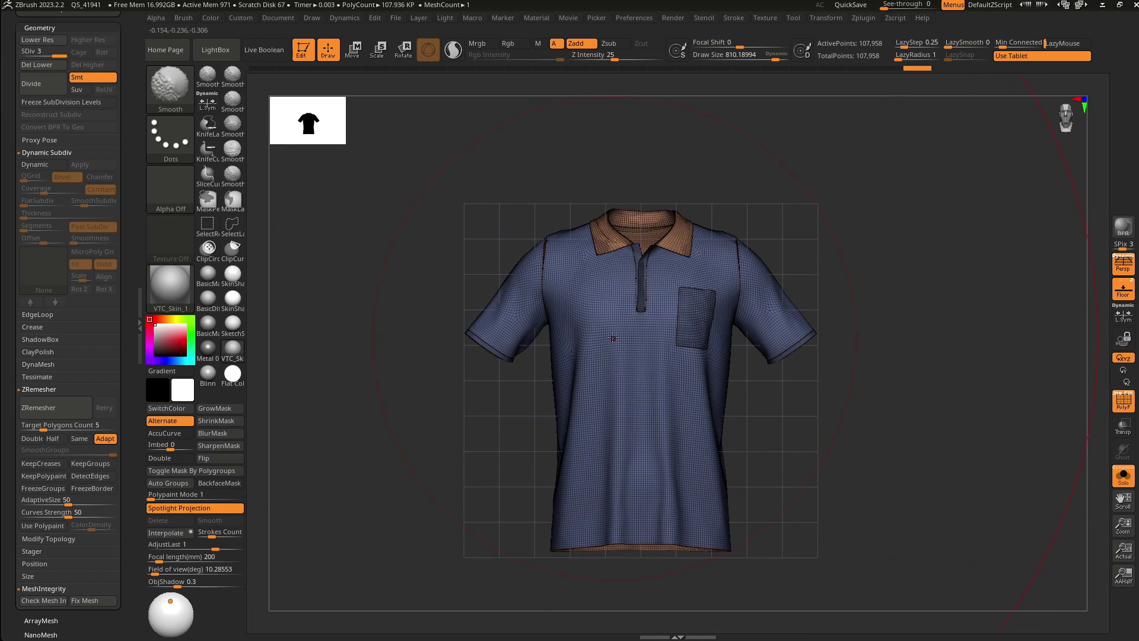
- Hide the polyframe and inflate the whole shirt slightly with the Transpose gizmo to close the gaps along the panel seams
key("shift+f")
right_click_drag(606, 266, 611, 386, "ctrl")
key("ctrl+z")
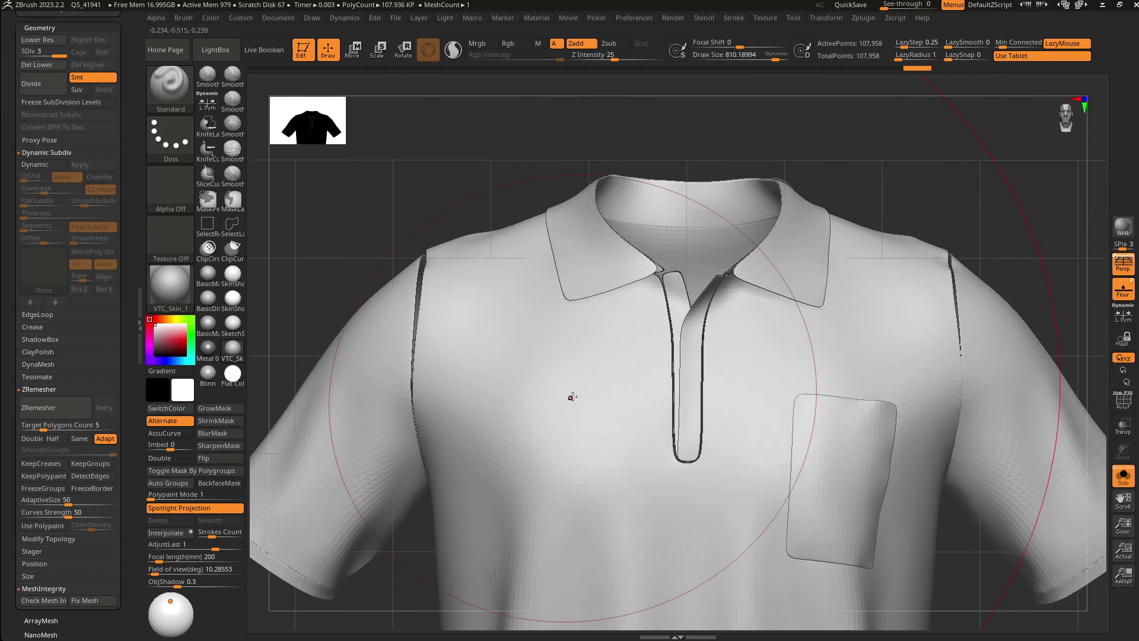
key("ctrl+shift+z")
key("w")
left_click(600, 383, "alt")
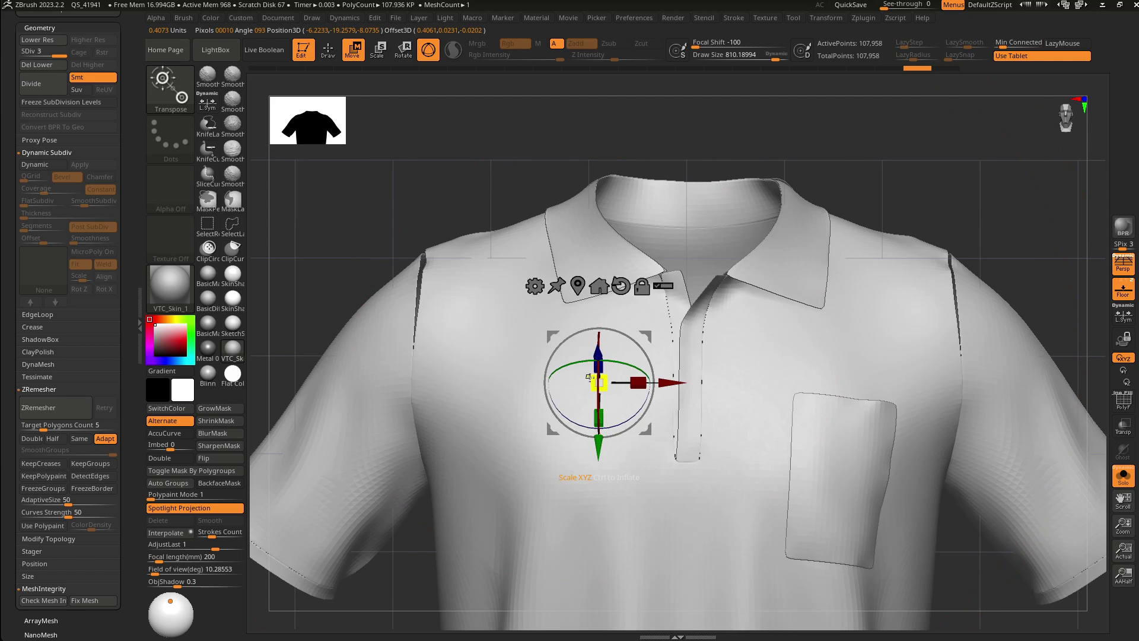
left_click_drag(592, 378, 571, 347, "ctrl")
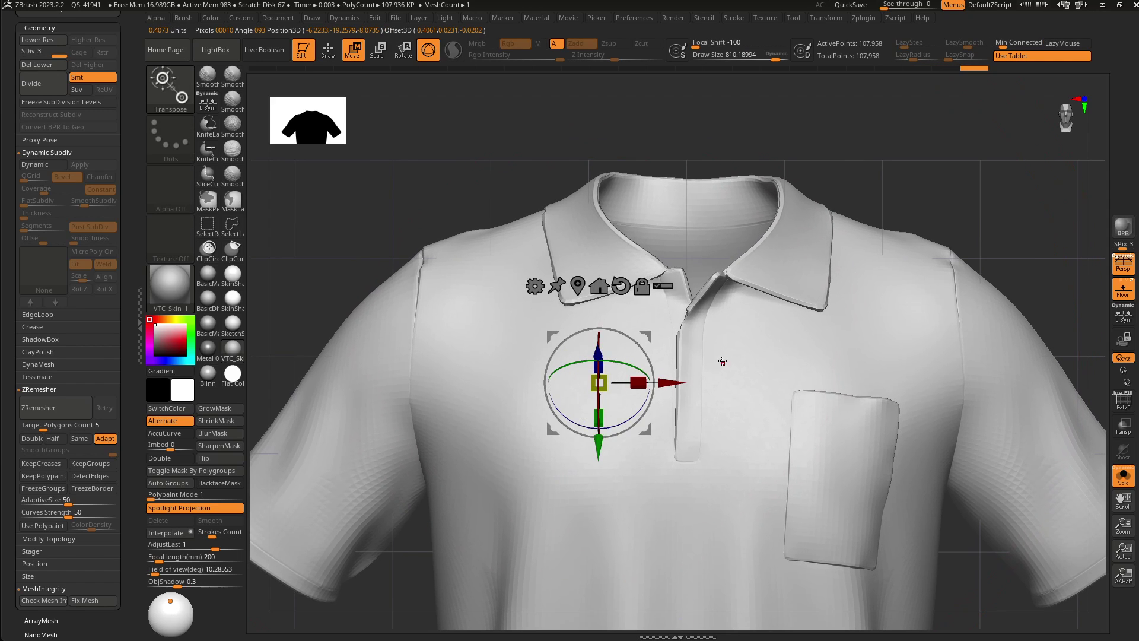
key("q")
mouse_move(722, 360)
right_mouse_down()
mouse_move(706, 356)
mouse_move(670, 386)
mouse_move(621, 498)
mouse_move(638, 331)
mouse_move(633, 463)
mouse_move(627, 376)
mouse_move(656, 376)
mouse_move(633, 380)
mouse_move(639, 436)
right_mouse_up()
key("ctrl+shift+z")
key("ctrl+shift+z")
mouse_move(640, 436)
right_mouse_down("ctrl")
mouse_move(637, 332)
mouse_move(643, 436)
mouse_move(630, 396)
right_mouse_up("ctrl")
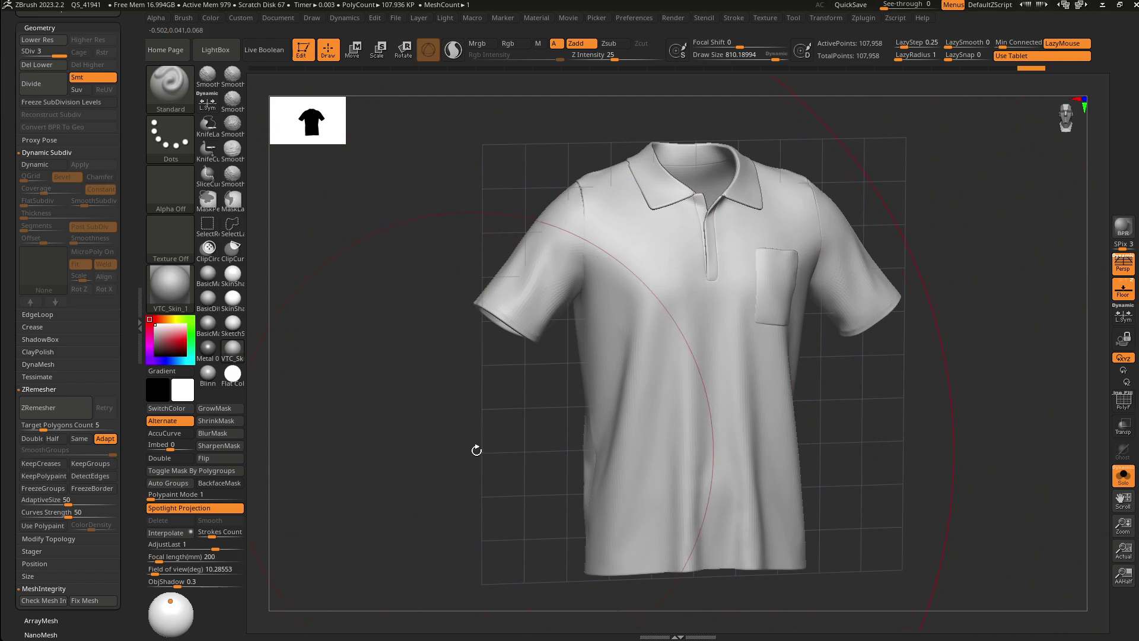
- Reduce the brush draw size to about 108 and choose the DamStandard brush
key("s")
left_click_drag(477, 451, 426, 454)
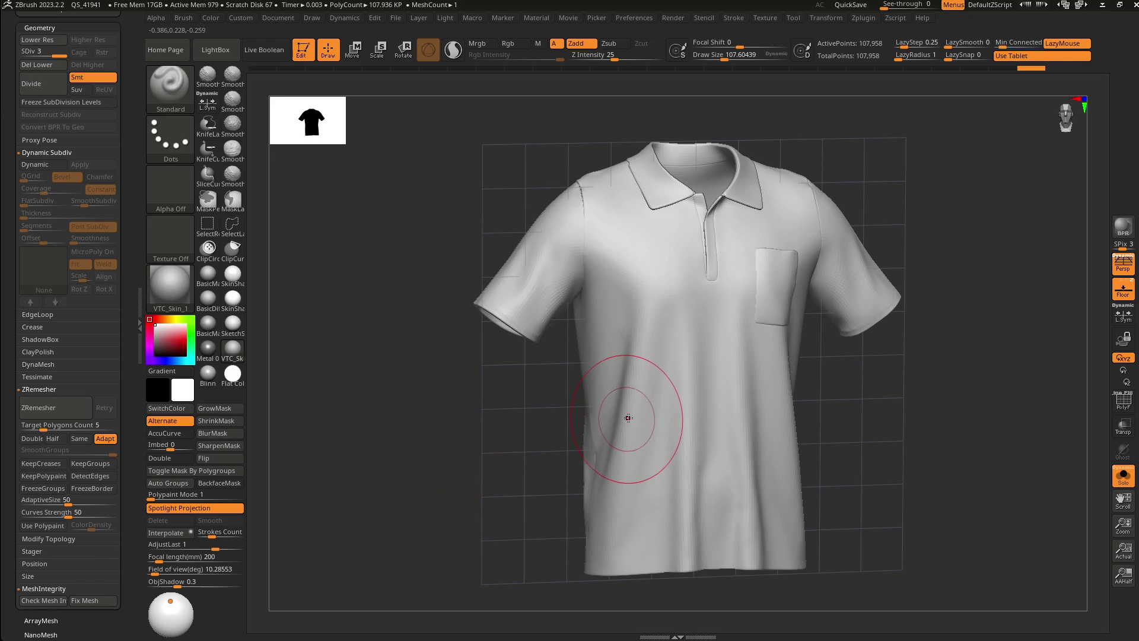
key("b")
key("d")
key("s")
- Try sculpting creases across the lower front of the shirt, and undo the strokes
mouse_move(655, 359)
left_mouse_down()
mouse_move(662, 337)
mouse_move(795, 385)
left_mouse_up()
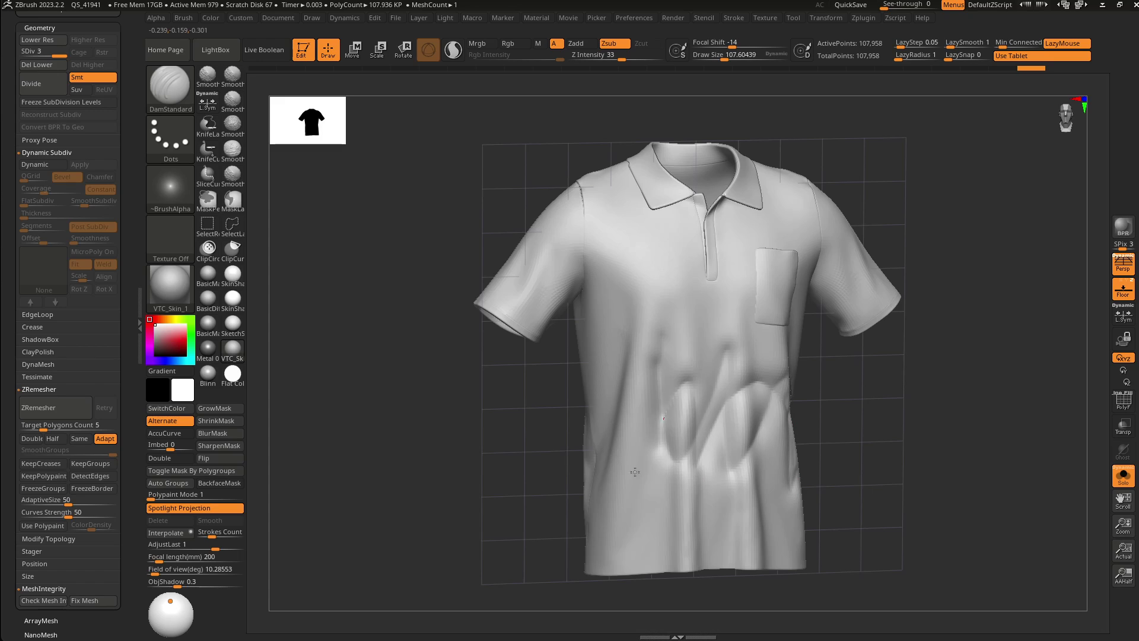
key("ctrl+z")
key("ctrl+z")
key("ctrl+z")
key("ctrl+z")
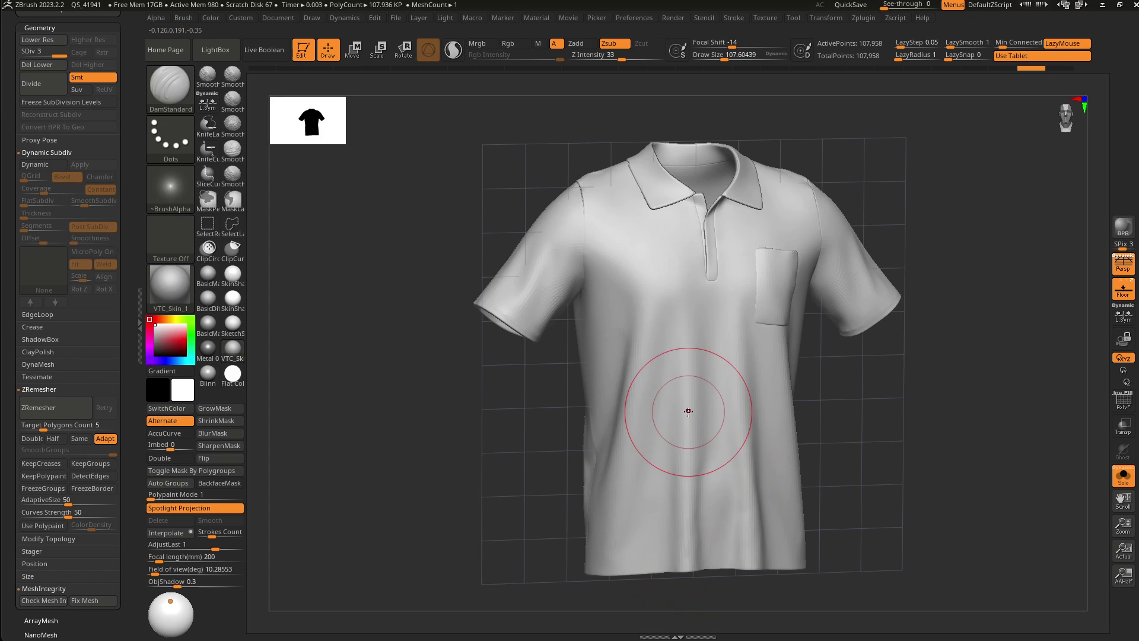